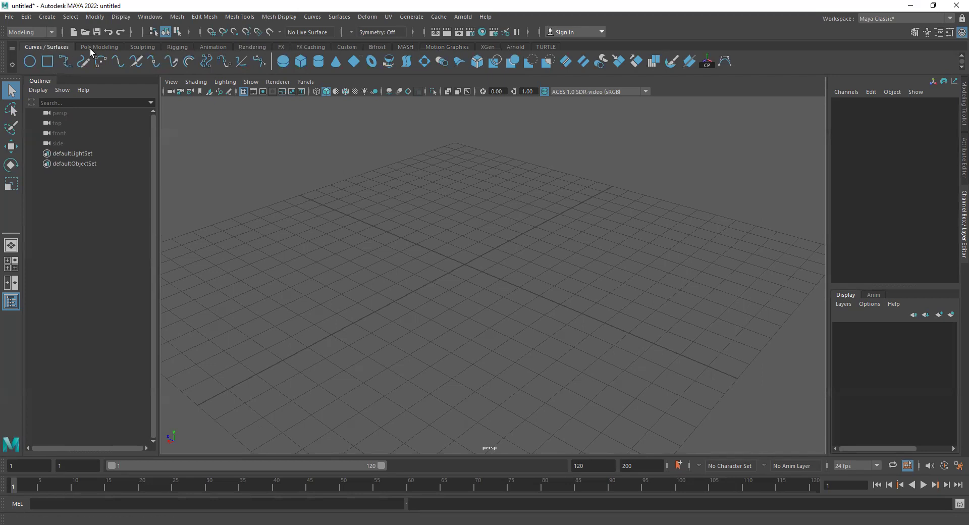
Create a polygon sphere and move it along Z to about 11.06
click(31, 63)
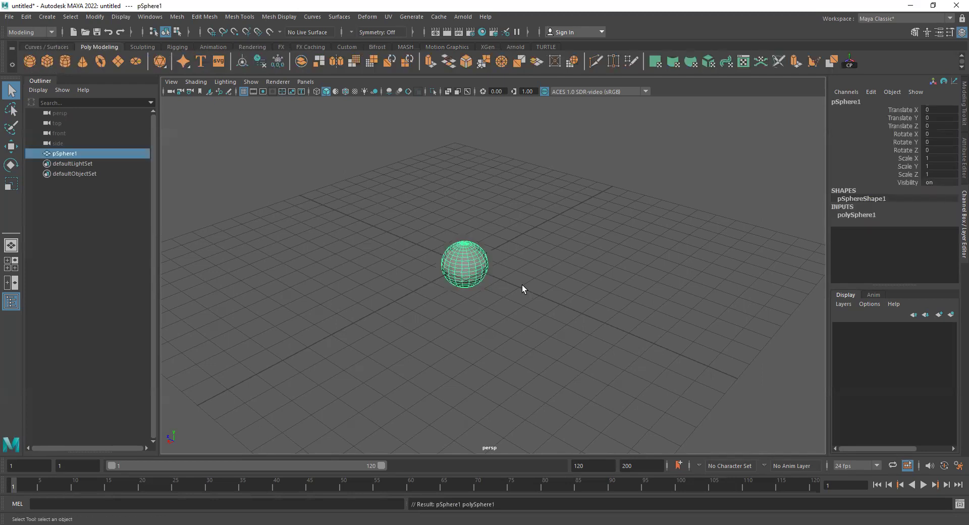
key(w)
alt+drag(447, 258, 245, 237)
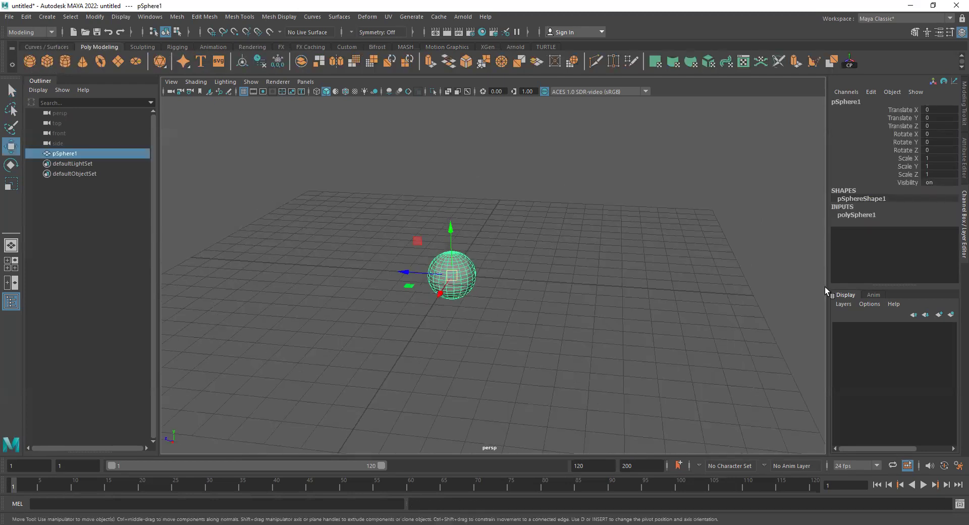
alt+middle_drag(532, 281, 577, 287)
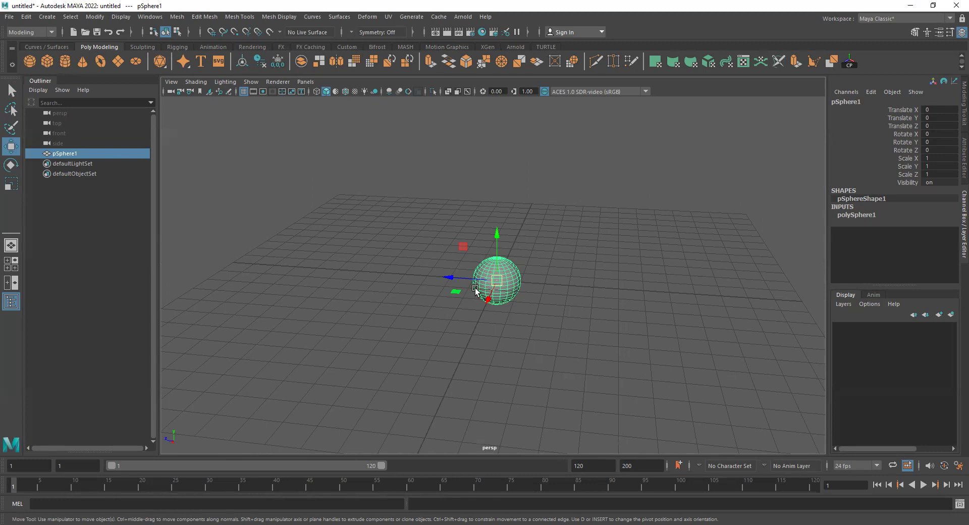
drag(449, 277, 429, 276)
drag(252, 235, 214, 238)
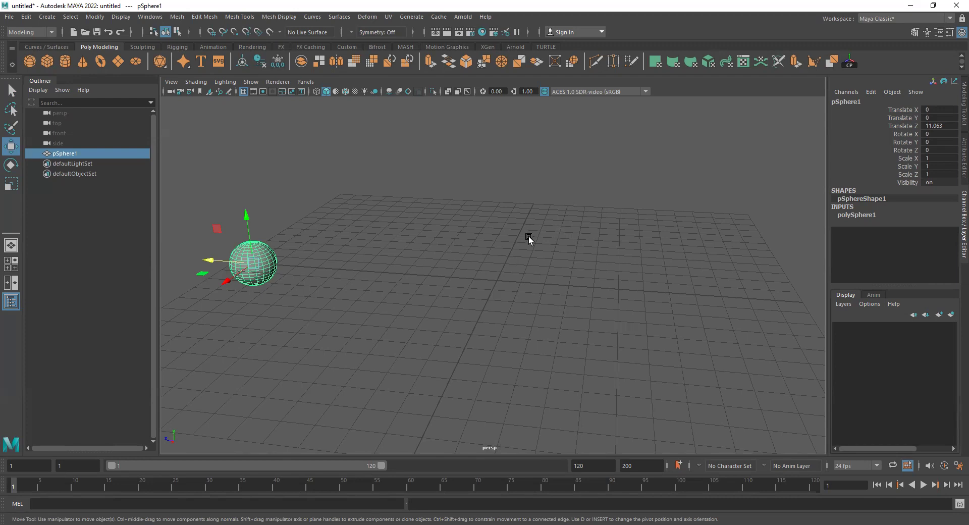
Key the sphere at frame 1, then move it to about -11.02 in Z and key it at frame 50
key(s)
click(17, 482)
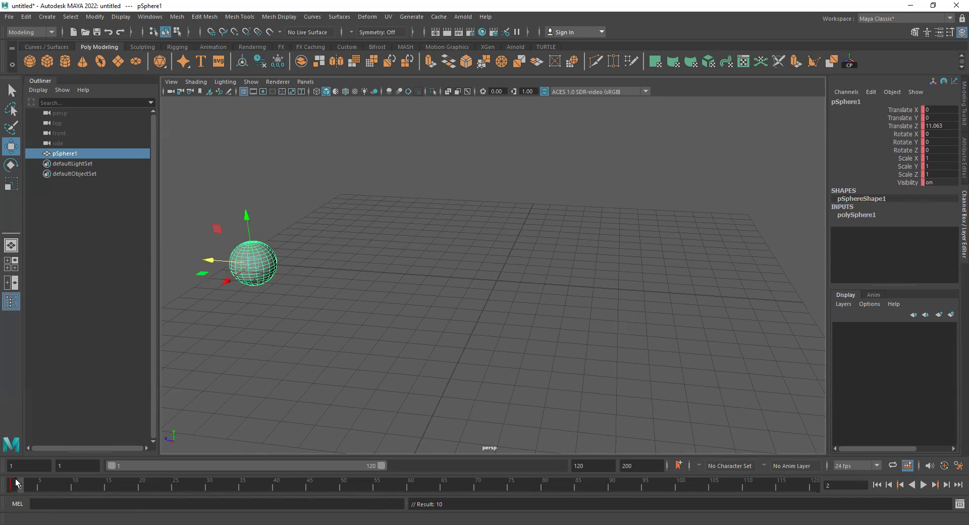
key(alt+v)
drag(13, 485, 340, 490)
drag(204, 260, 712, 293)
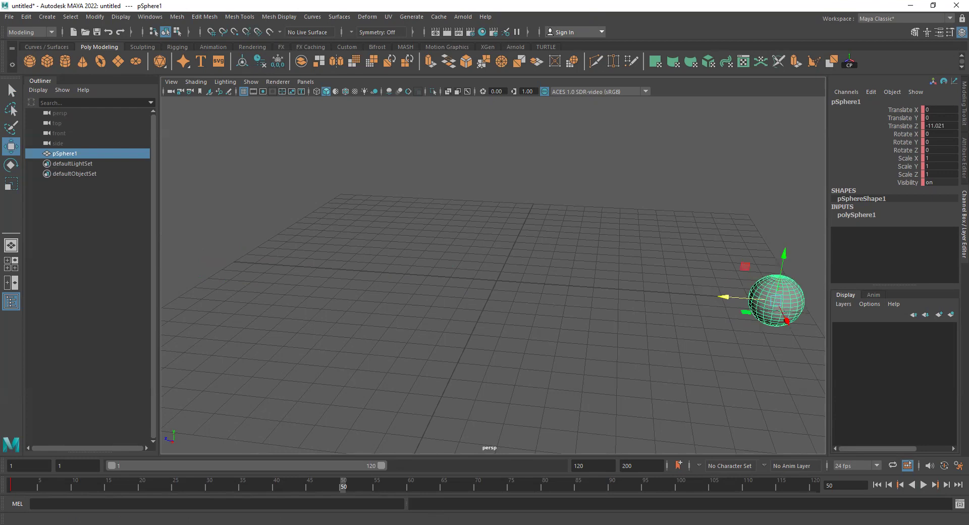
key(s)
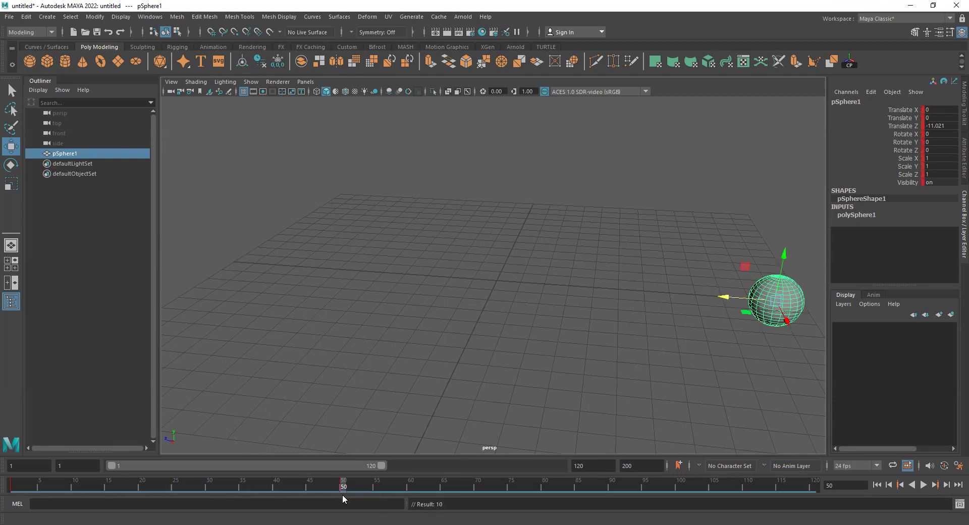
Rewind to frame 1 and play back the sphere's animation
key(alt+v)
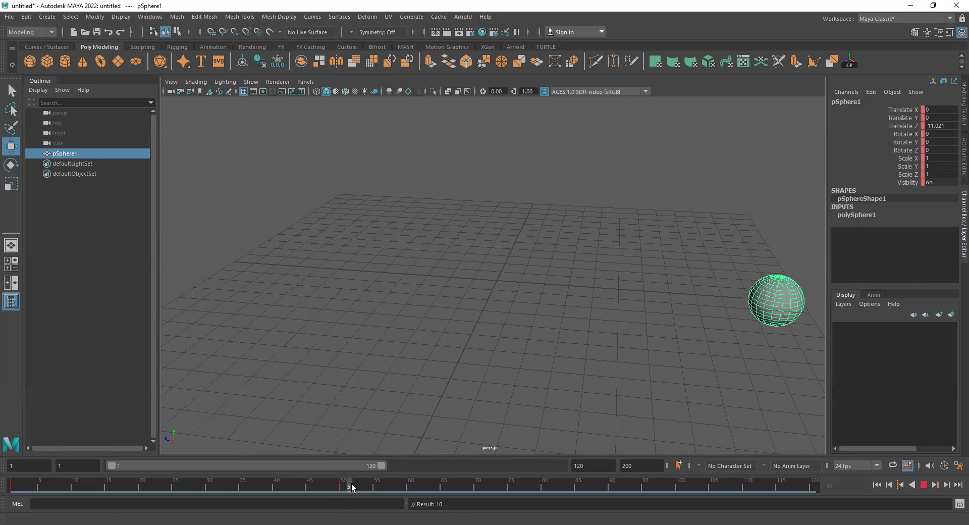
drag(347, 486, 7, 486)
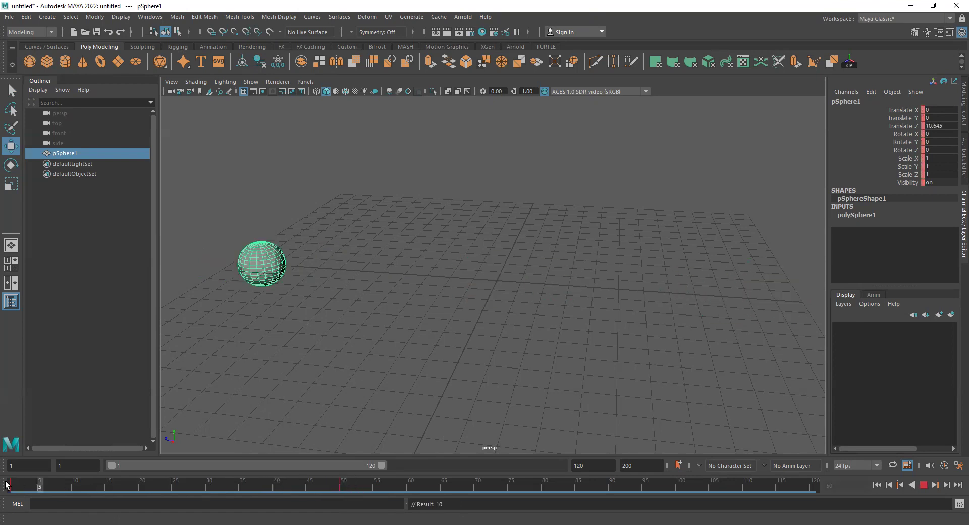
click(923, 485)
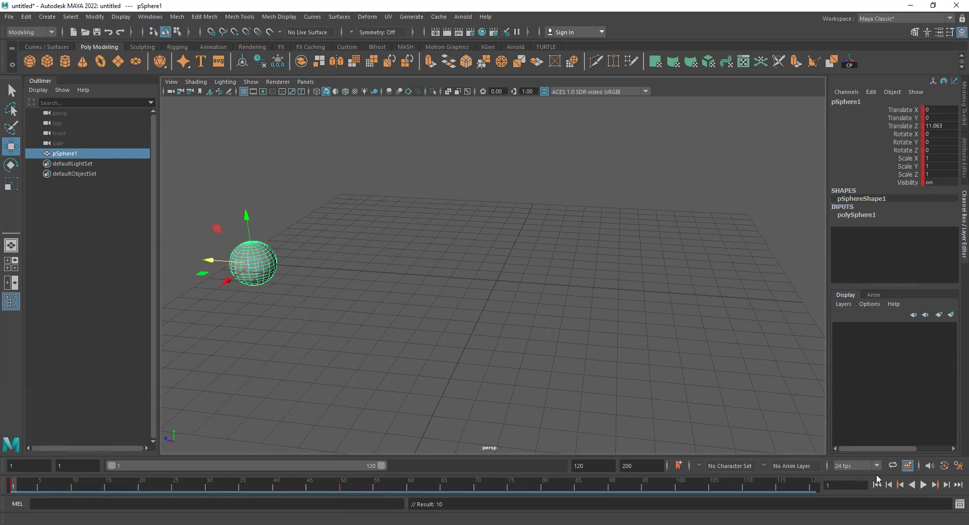
click(923, 484)
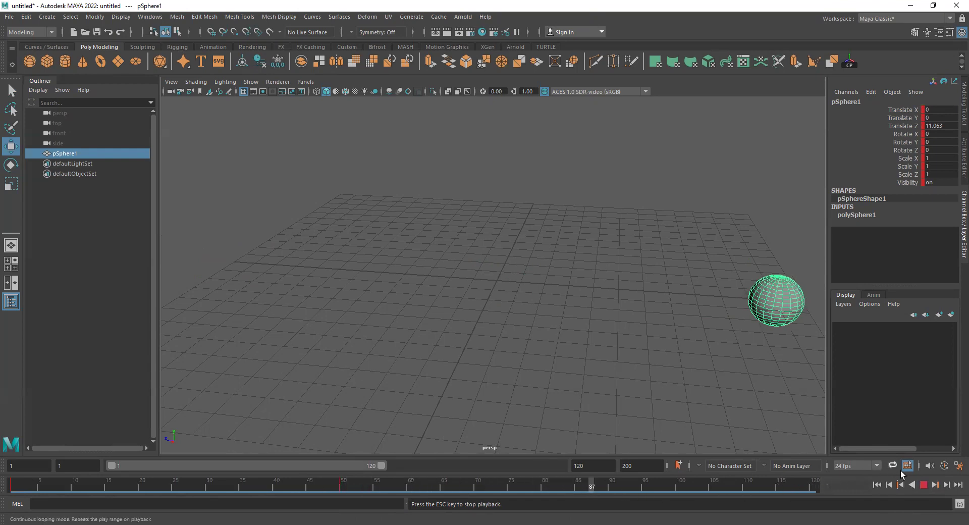
click(923, 484)
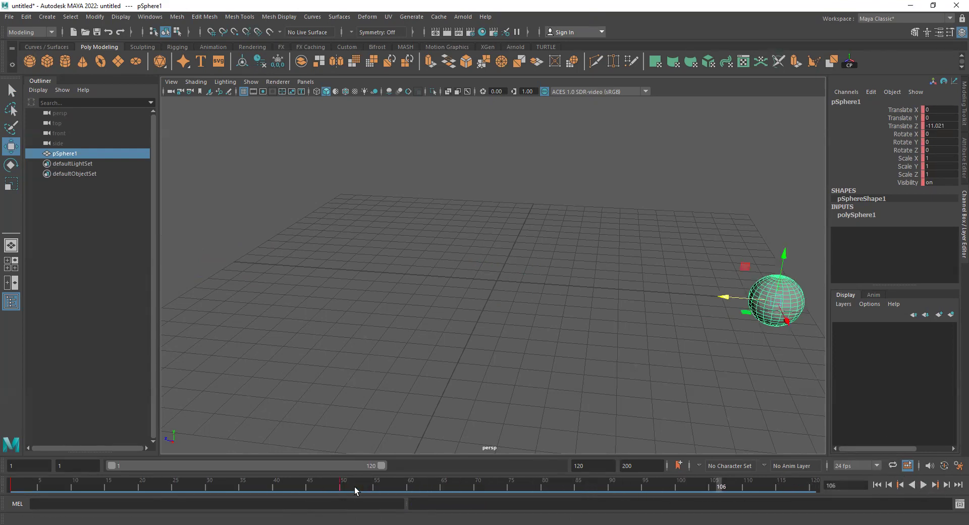
Duplicate the sphere at frame 1, move the copy to about 4.42 in X, and key it there
key(alt+shift+v)
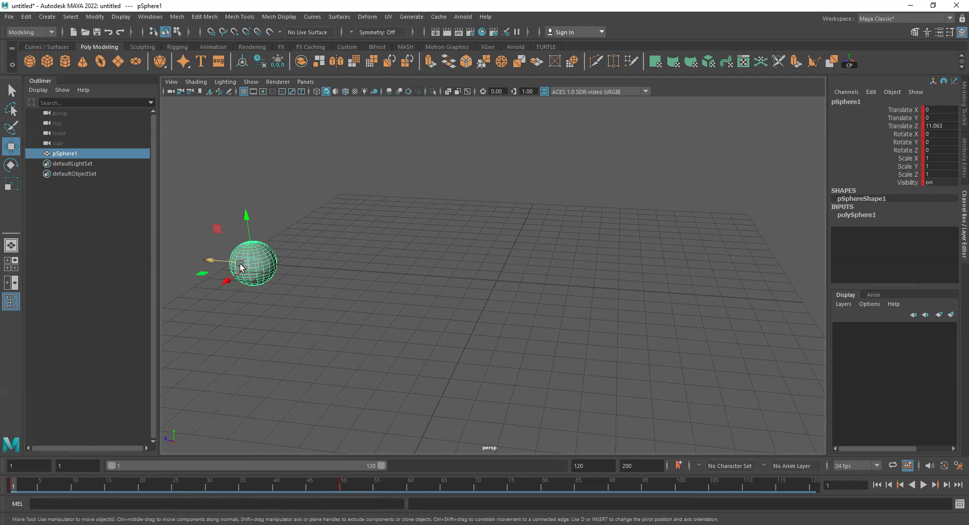
key(ctrl+d)
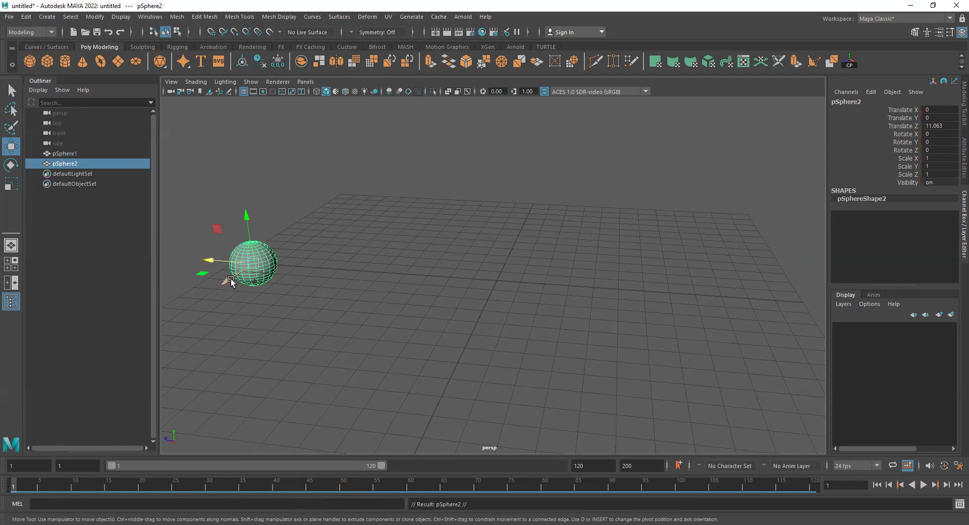
drag(230, 281, 163, 325)
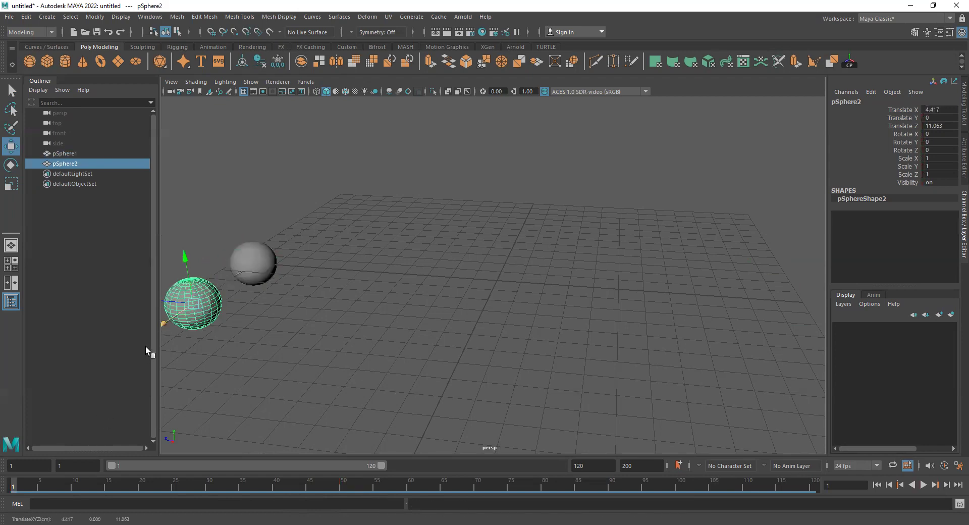
key(s)
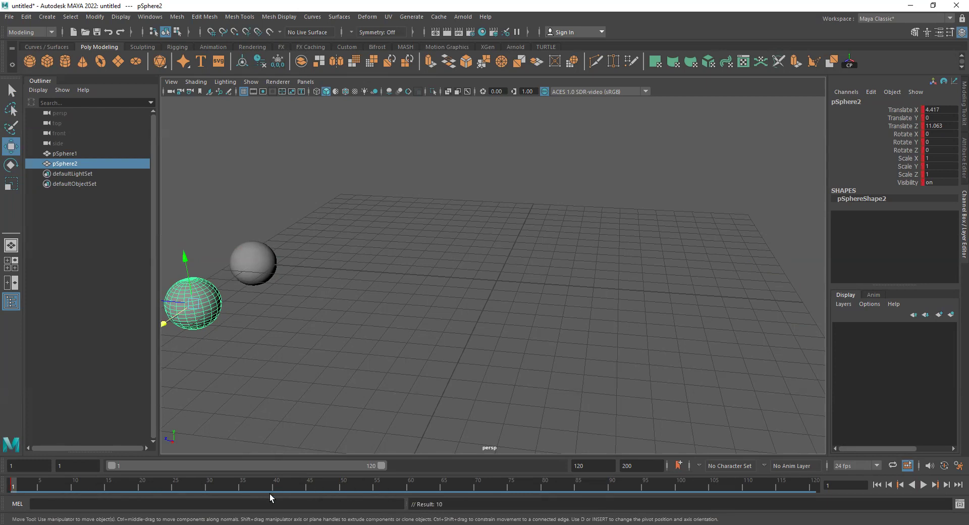
Move the duplicated sphere to about -11.01 in Z and key it at frame 30
drag(212, 488, 209, 487)
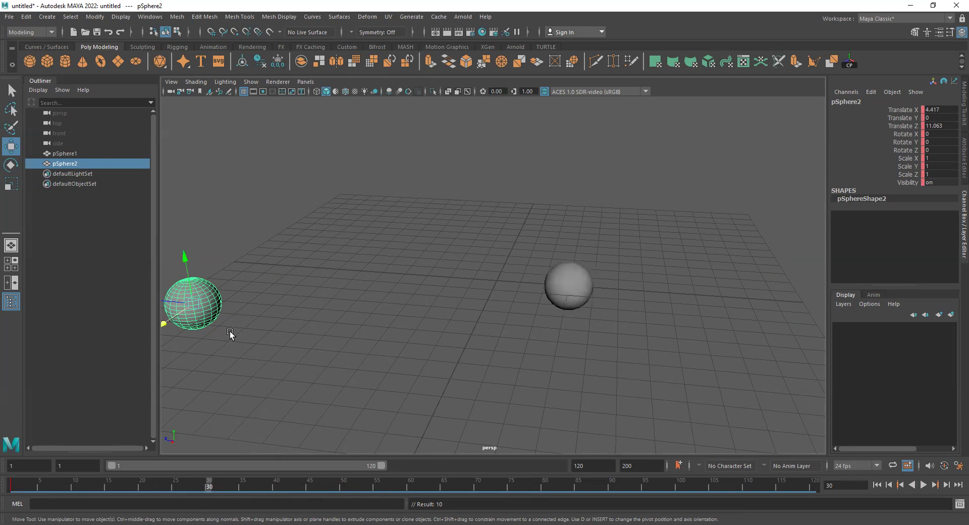
drag(188, 305, 687, 361)
key(s)
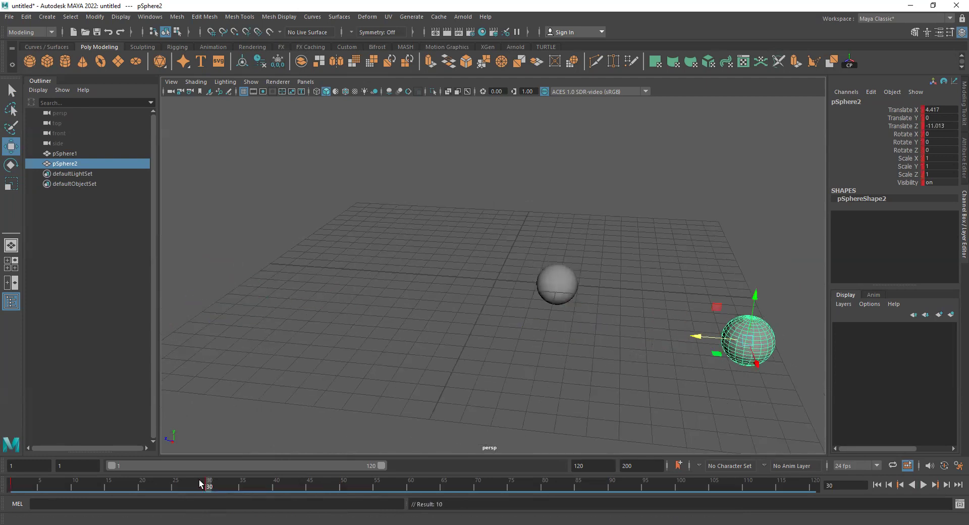
Play the animation from frame 1 to compare the speeds of the two spheres
drag(199, 480, 12, 484)
click(923, 484)
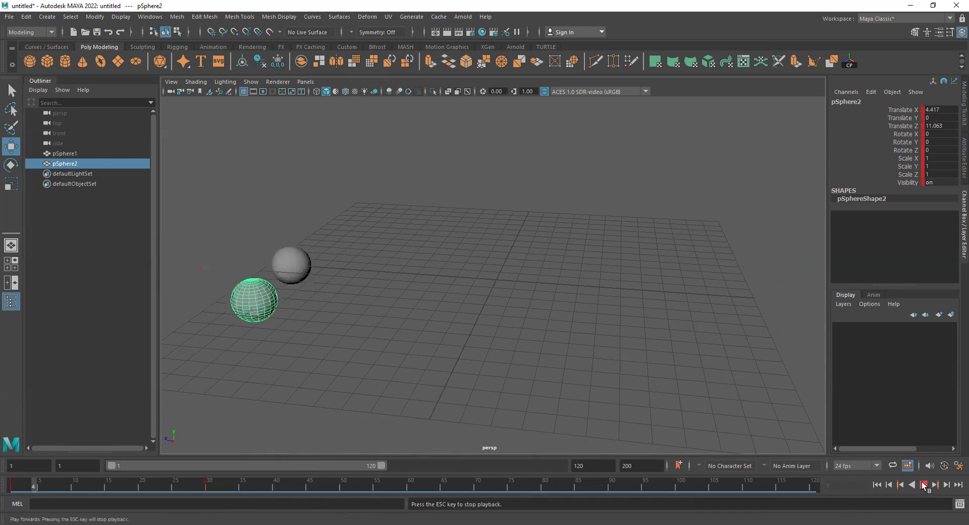
click(924, 484)
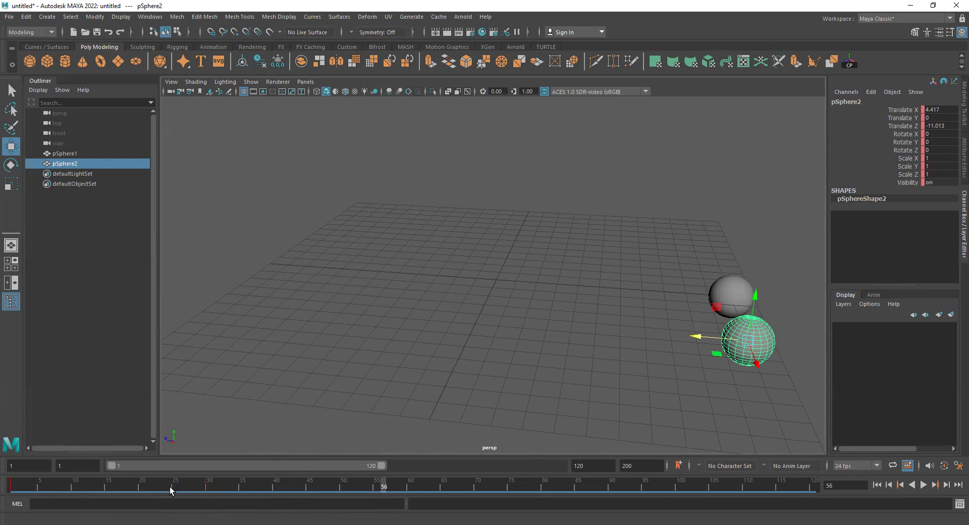
Move the original sphere to about -11.68 in X at frame 25 and key it, curving its path
click(736, 293)
drag(29, 487, 343, 486)
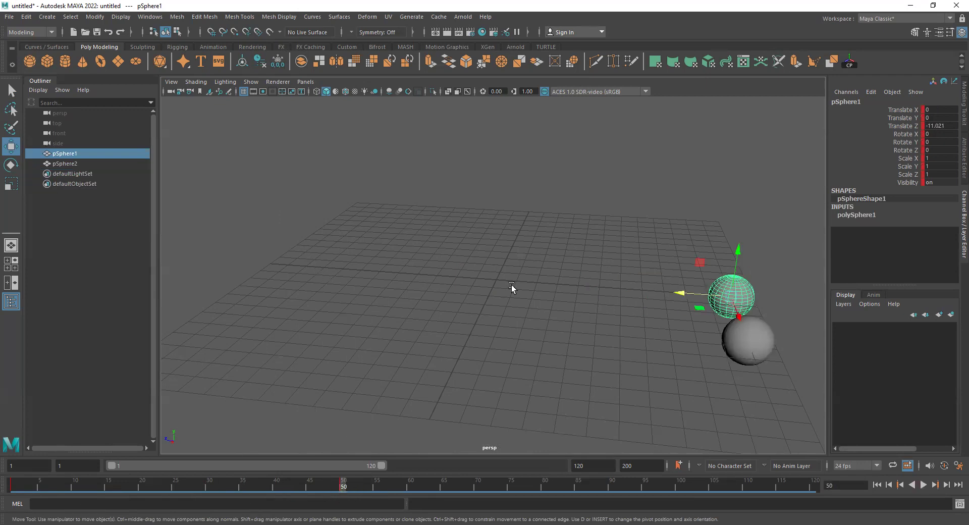
drag(337, 487, 175, 487)
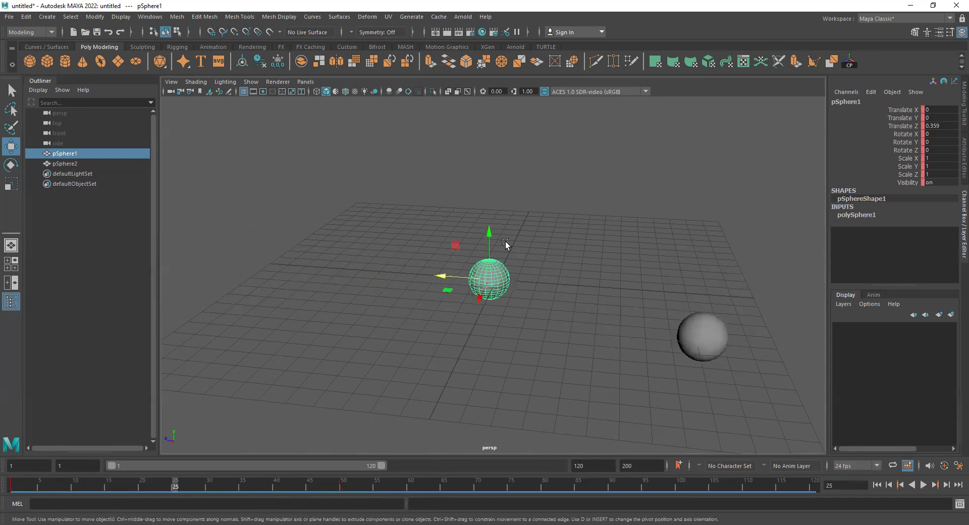
alt+drag(486, 312, 543, 200)
drag(166, 486, 6, 506)
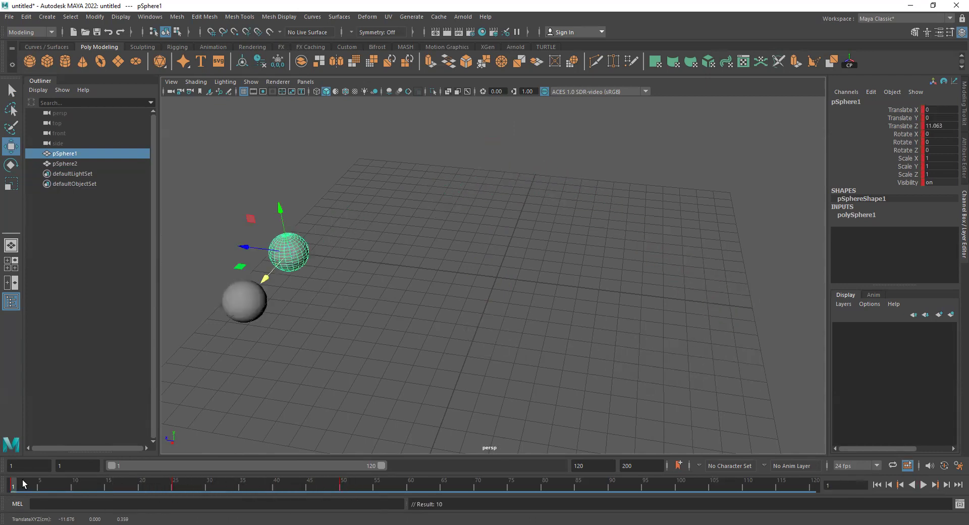
Move the duplicated sphere to about 11.6 in X and 8.27 in Z at frame 50, key it, and preview the motion
click(245, 304)
key(alt+v)
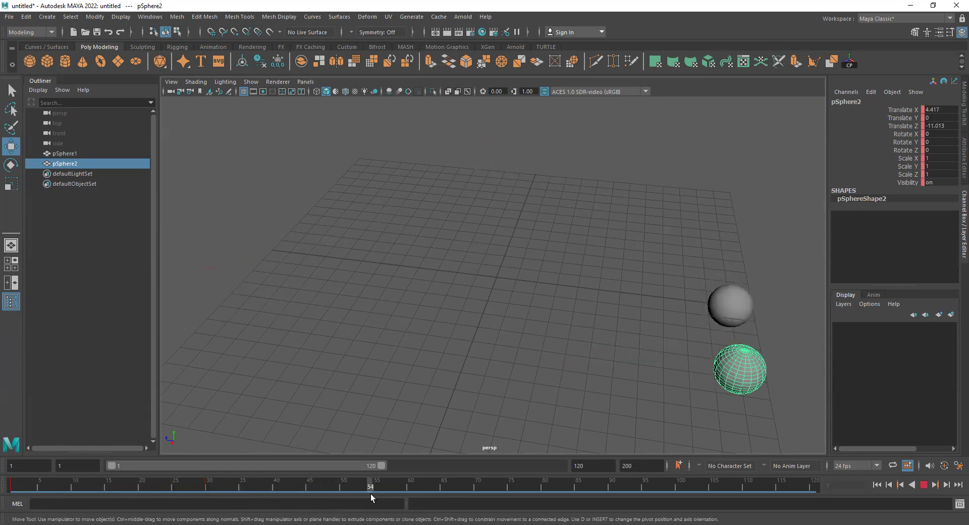
click(342, 492)
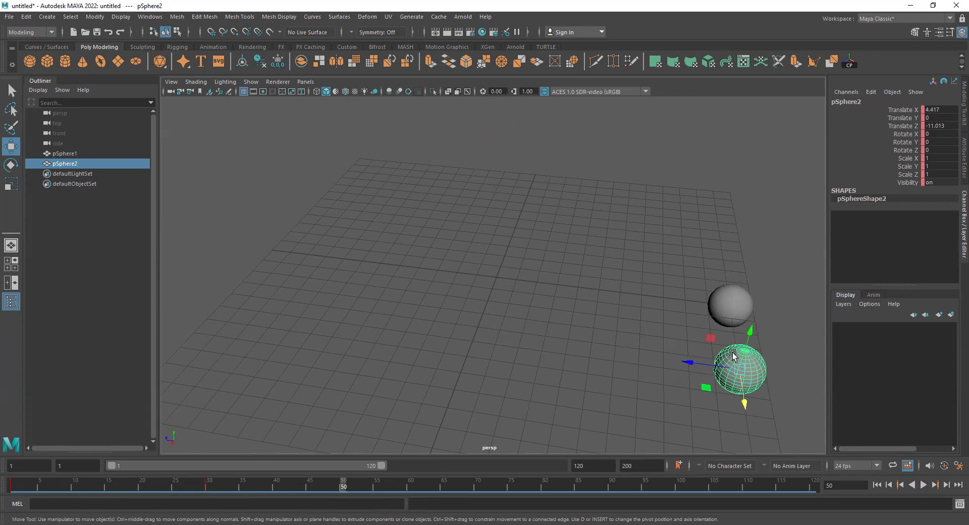
drag(707, 387, 181, 442)
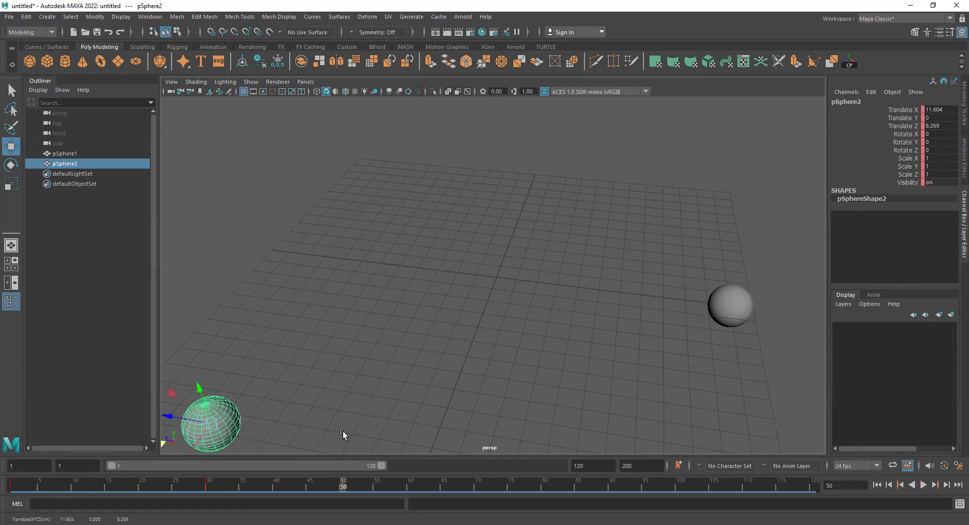
key(alt+v)
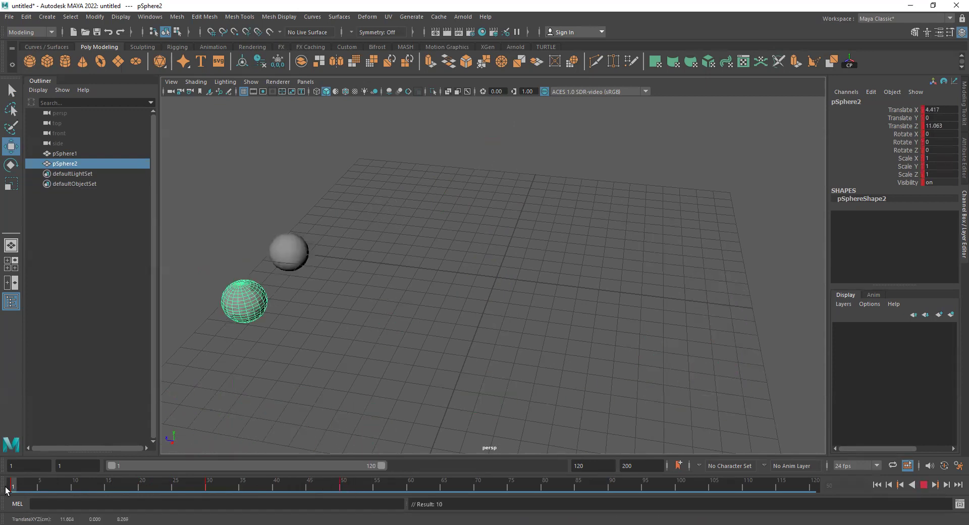
Delete the duplicated sphere's key at frame 50
click(353, 489)
click(344, 489)
right_click(343, 490)
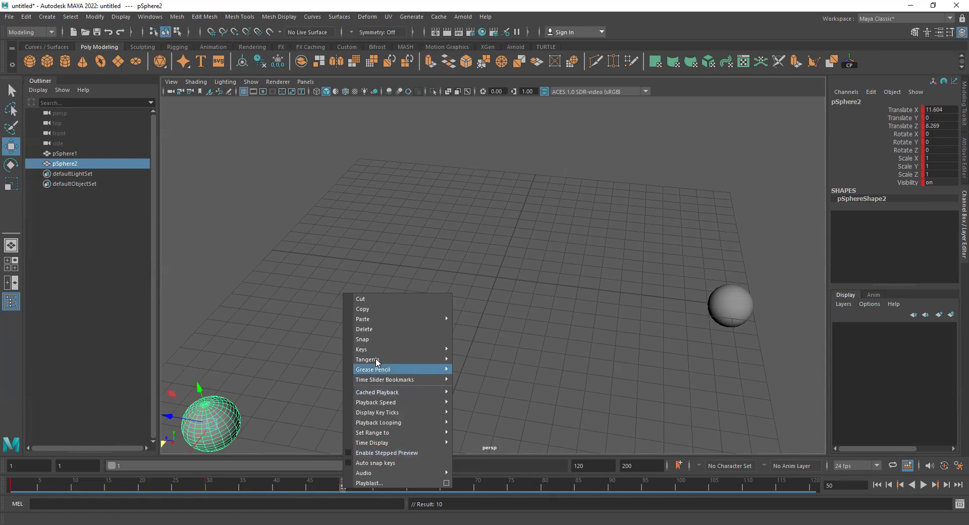
click(378, 329)
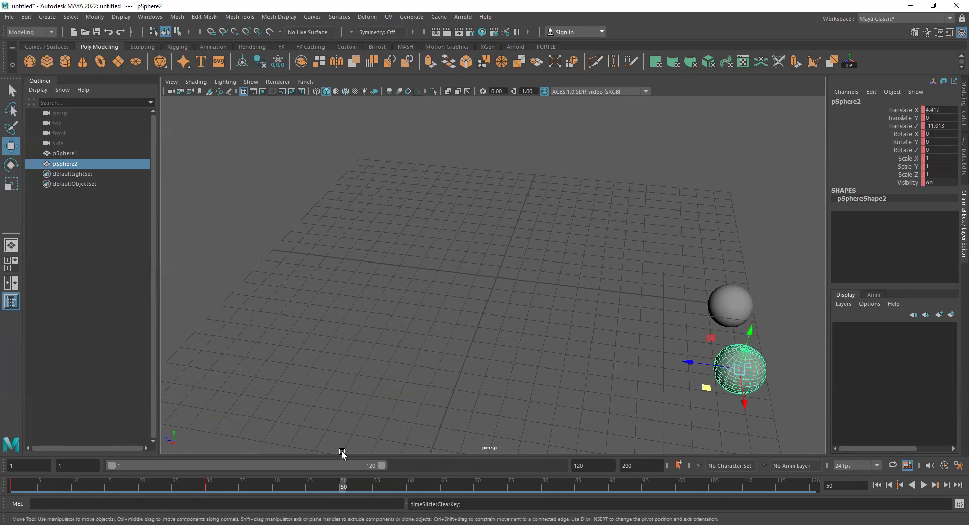
Preview the motion, delete the duplicated sphere's key at frame 30, and return to frame 1
key(alt+v)
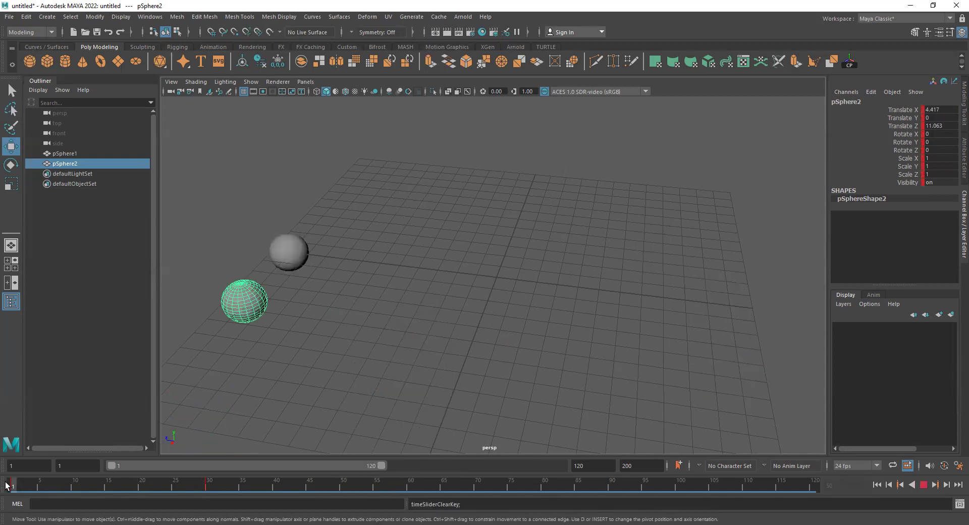
click(209, 487)
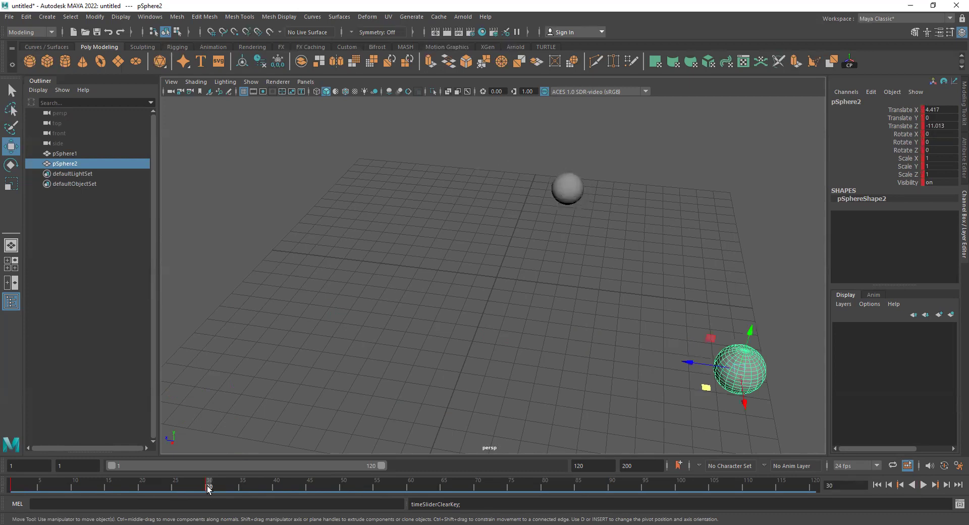
right_click(209, 486)
click(243, 322)
drag(208, 487, 6, 503)
click(193, 315)
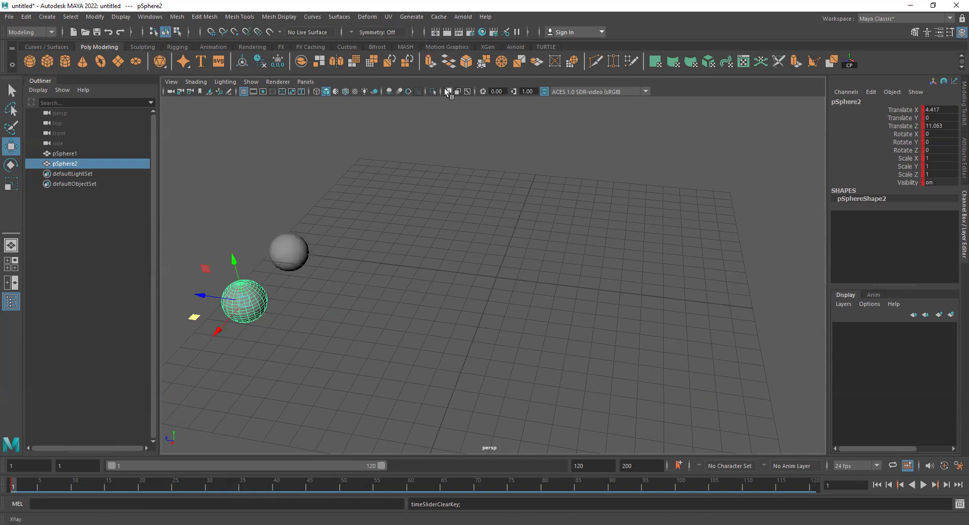
Create a polygon cube and move it to about -11.74 in X and 2.32 in Z
click(47, 61)
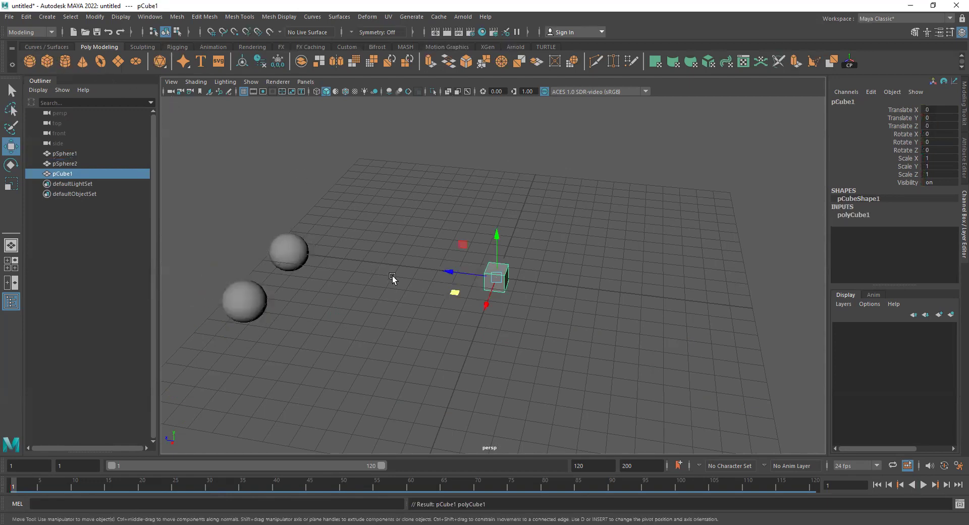
drag(449, 275, 616, 249)
alt+drag(496, 251, 552, 249)
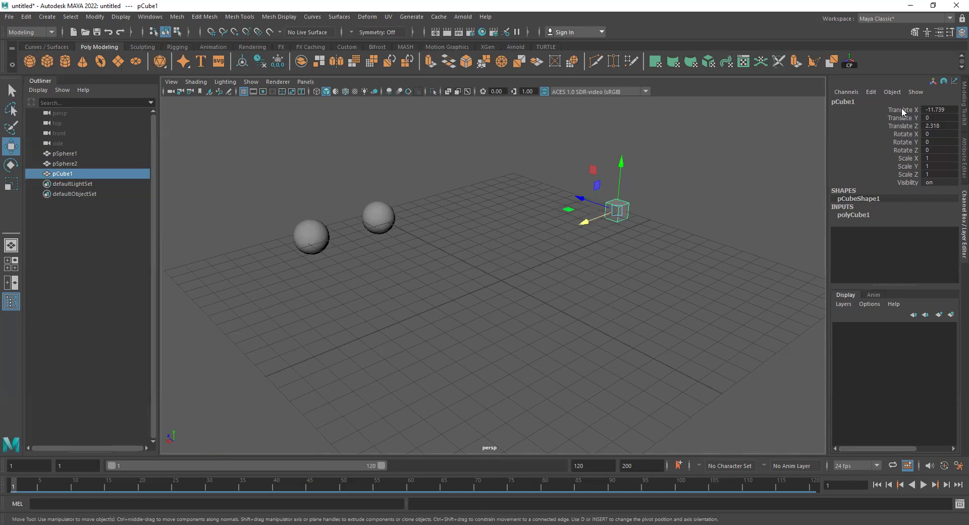
Key only the cube's Translate X channel at frame 1
click(903, 110)
right_click(902, 110)
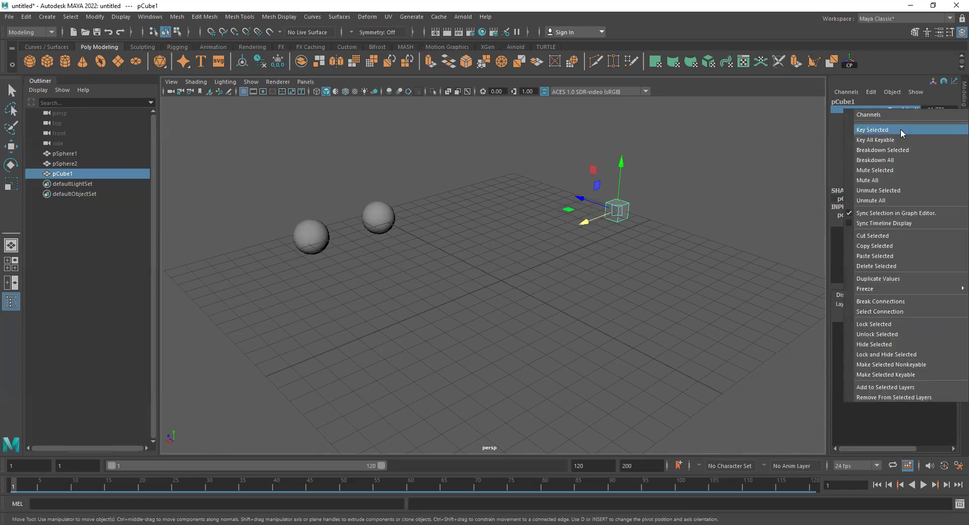
click(900, 128)
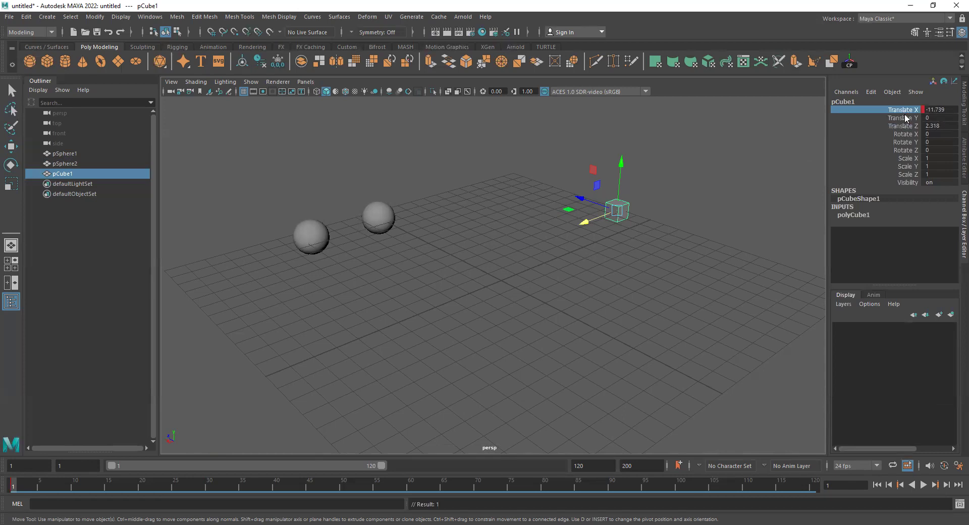
At frame 50, move the cube to about 11.15 in X and key only its Translate X channel
key(alt+v)
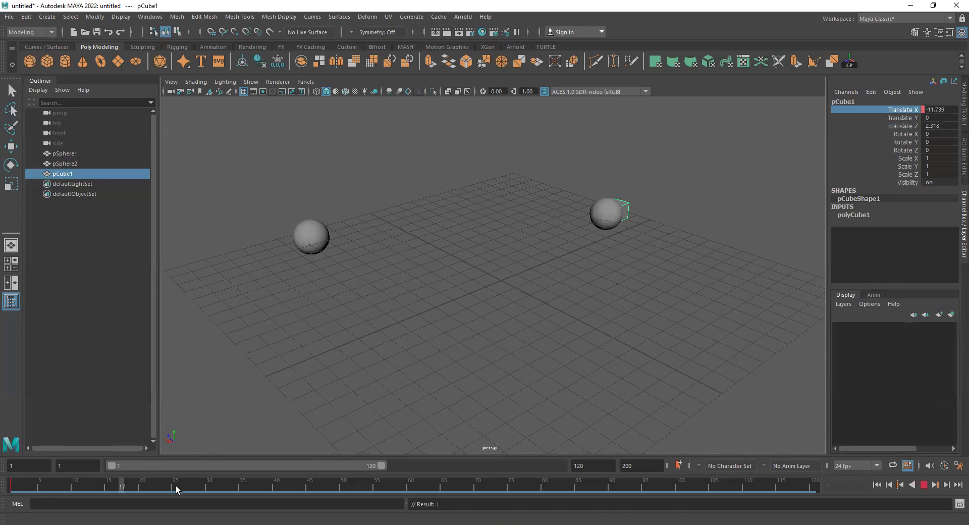
drag(211, 494, 343, 495)
key(alt+v)
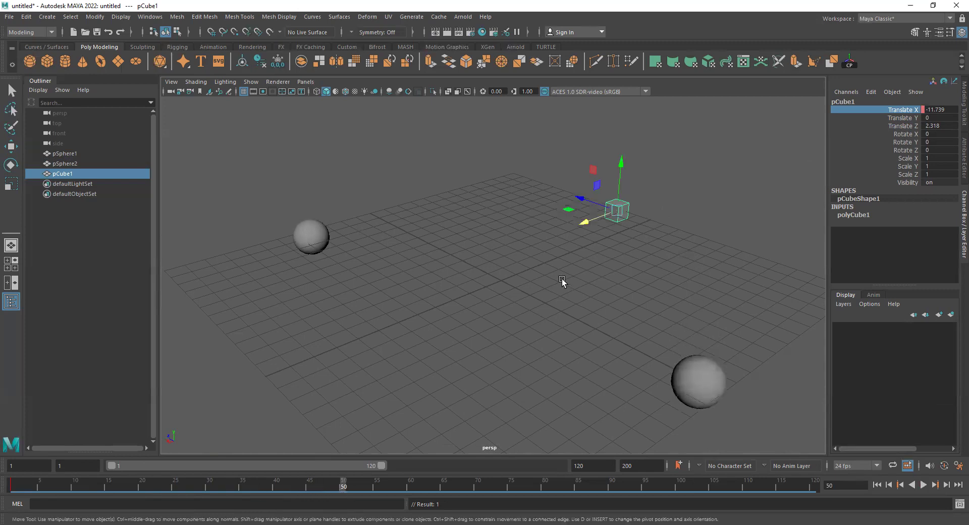
drag(584, 224, 191, 359)
right_click(911, 112)
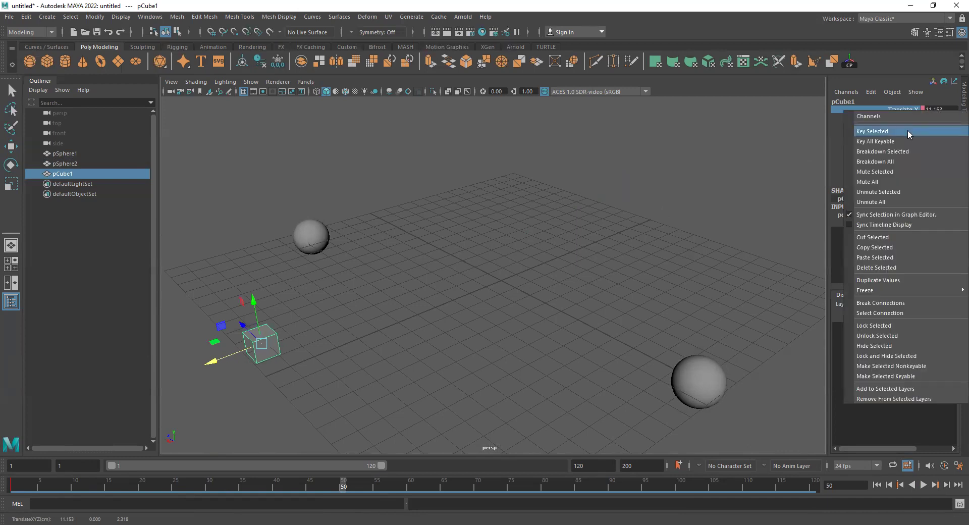
click(908, 133)
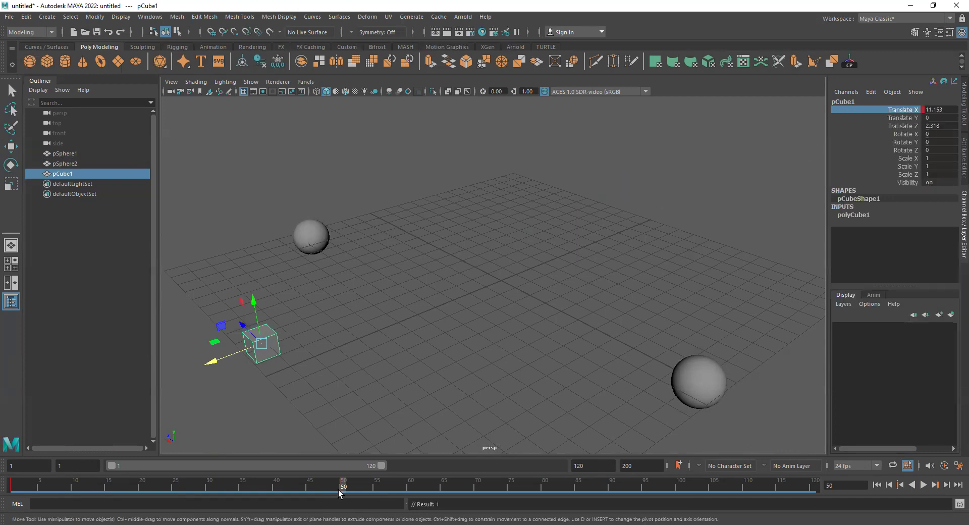
Preview the cube's motion and raise it to about 3.75 in Y
key(alt+v)
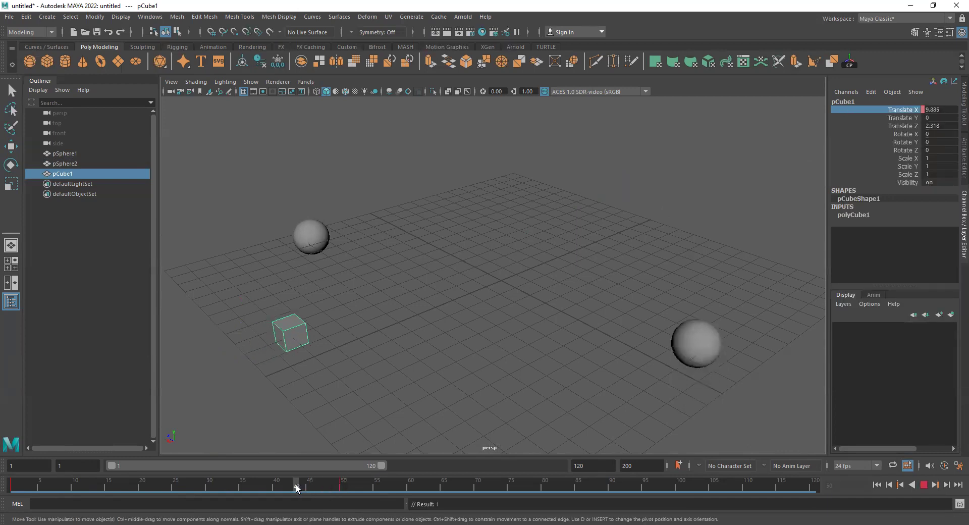
click(82, 489)
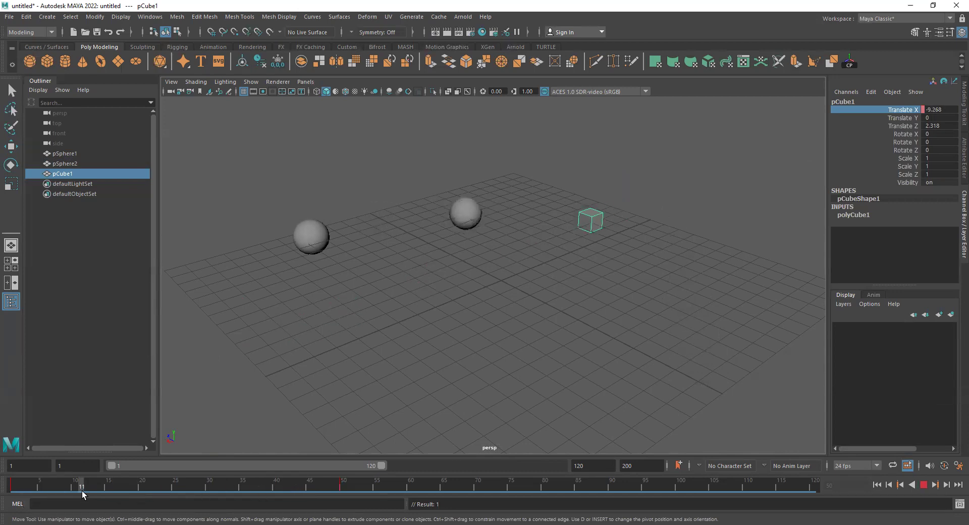
drag(594, 182, 597, 122)
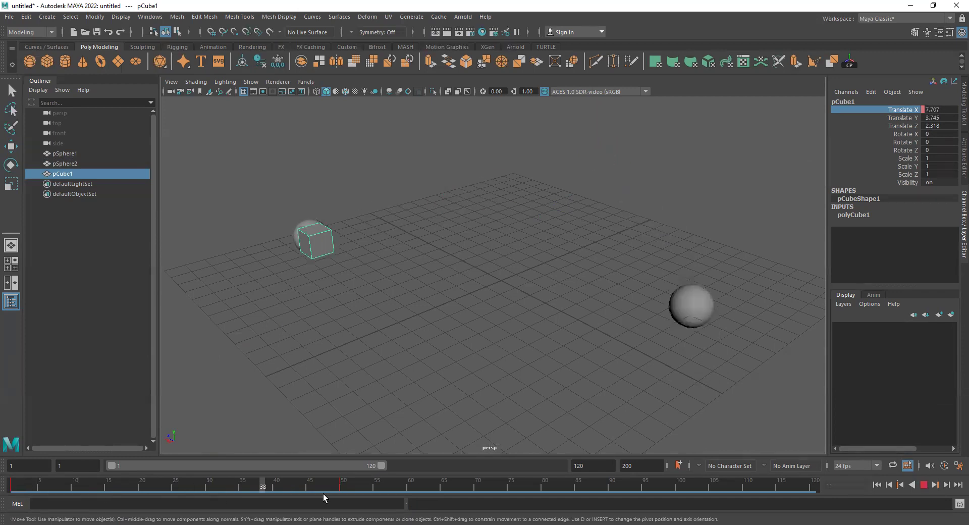
key(Escape)
Lower the cube to about -1.09 in Y, preview the motion, and return to frame 1
drag(611, 141, 624, 198)
key(alt+v)
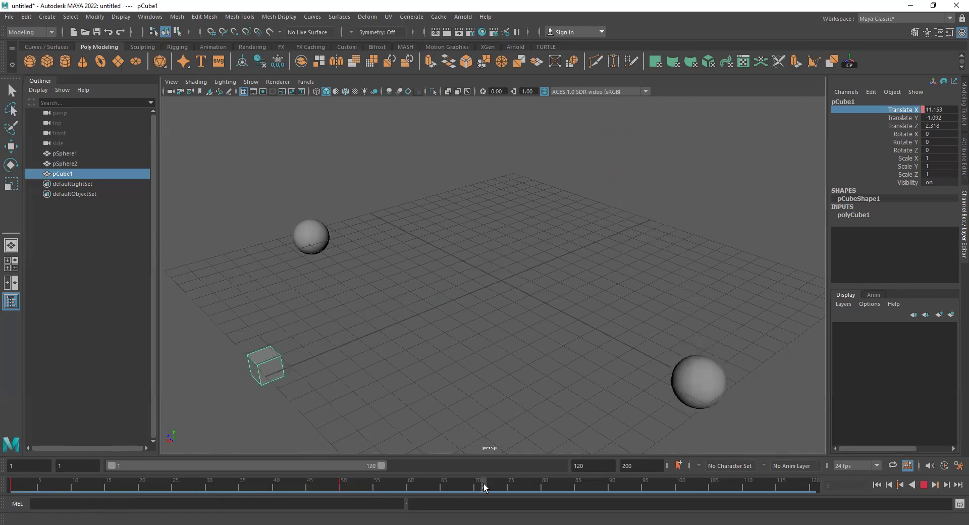
key(Escape)
mouse_move(729, 163)
mouse_down()
mouse_move(247, 374)
mouse_move(212, 379)
mouse_up()
drag(665, 189, 603, 247)
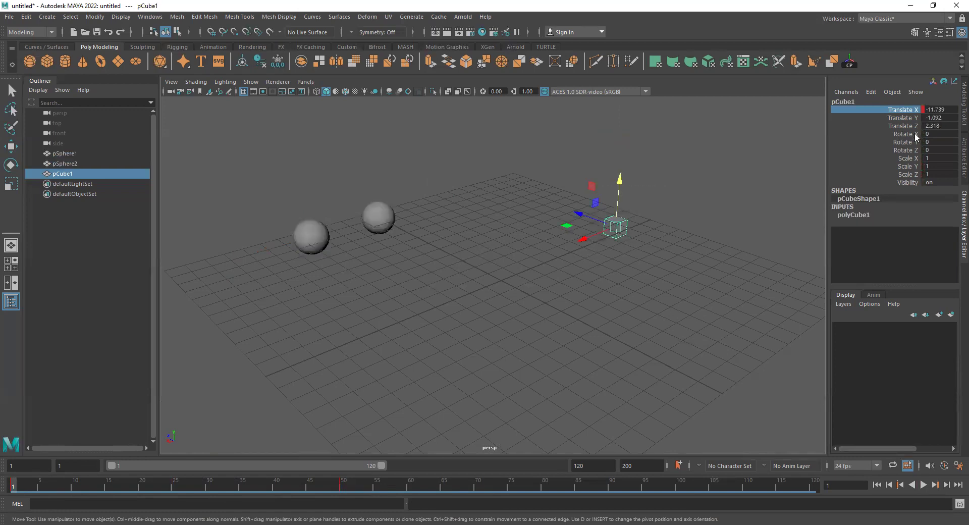
Try rotating the cube to about -22.6 degrees in Z at frame 1
key(e)
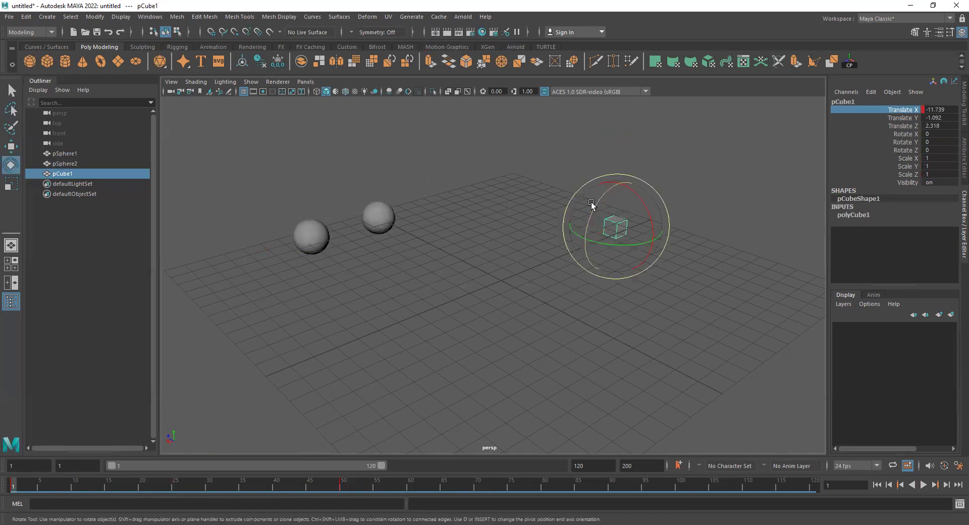
drag(575, 242, 580, 223)
mouse_move(15, 487)
mouse_down()
mouse_move(212, 485)
mouse_move(13, 485)
mouse_up()
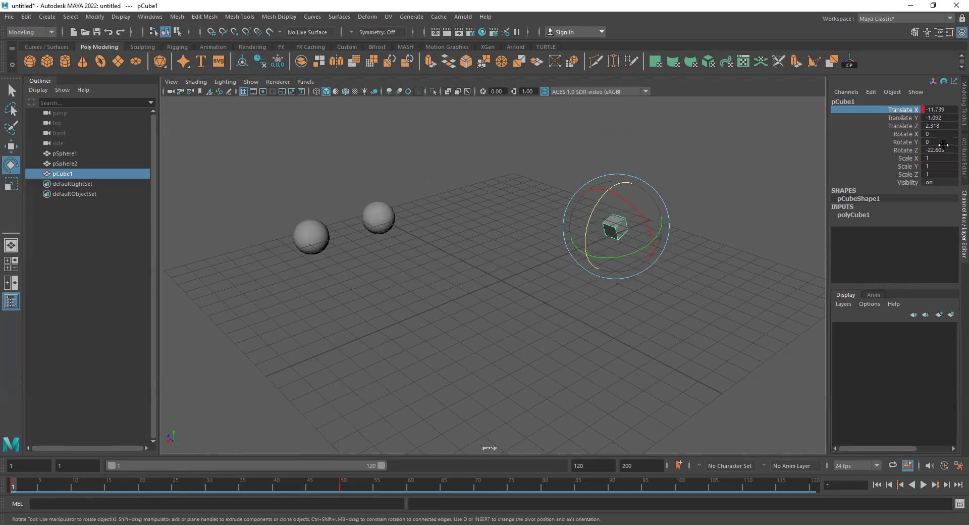
Set the cube's Rotate Z to 0 and key that channel at frame 1
click(938, 150)
text(0)
key(Return)
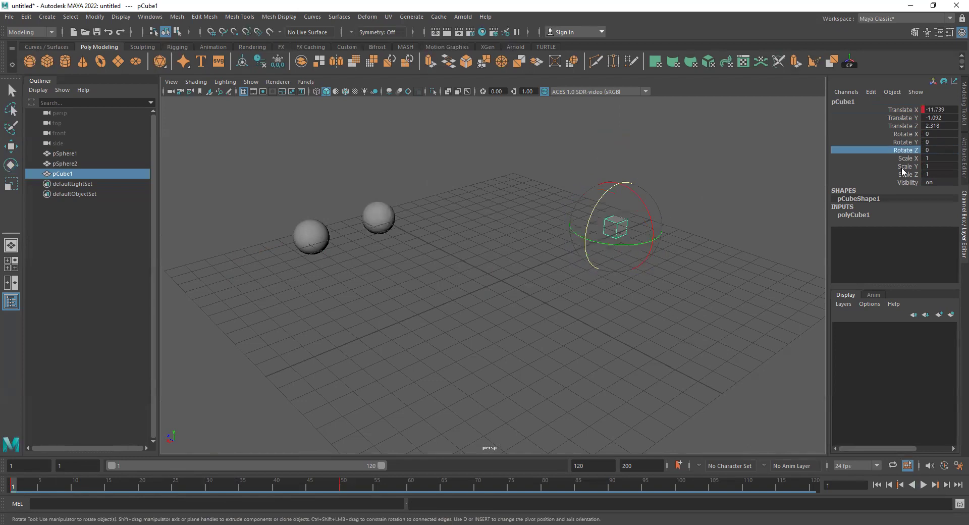
right_click(900, 153)
click(902, 173)
At frame 50, rotate the cube around Z and key its Rotate Y channel
mouse_move(19, 486)
mouse_down()
mouse_move(363, 485)
mouse_move(342, 490)
mouse_up()
key(e)
drag(253, 335, 383, 510)
drag(300, 379, 306, 347)
right_click(907, 145)
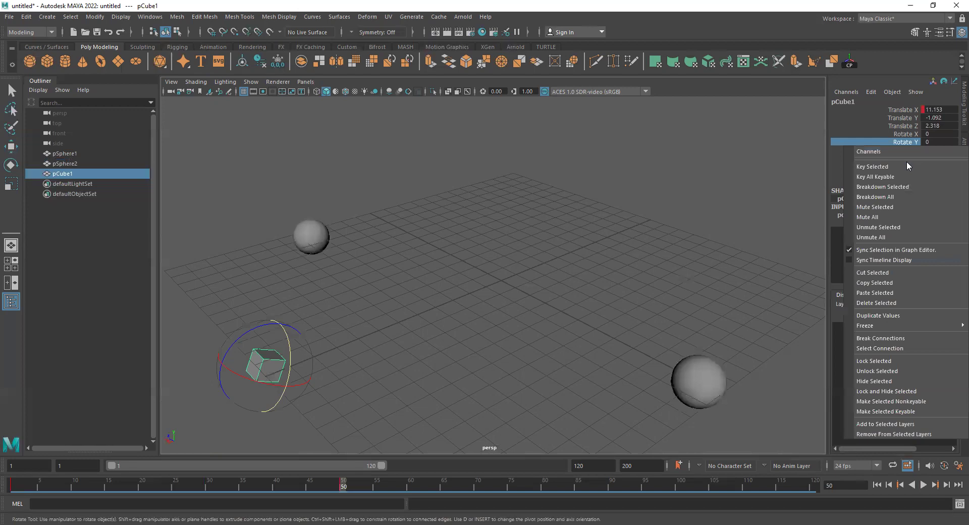
click(909, 166)
Rotate the cube to about -265.74 degrees in Z and key its Rotate Y and Rotate Z channels at frame 50
mouse_move(243, 335)
mouse_down()
mouse_move(220, 356)
mouse_move(233, 346)
mouse_up()
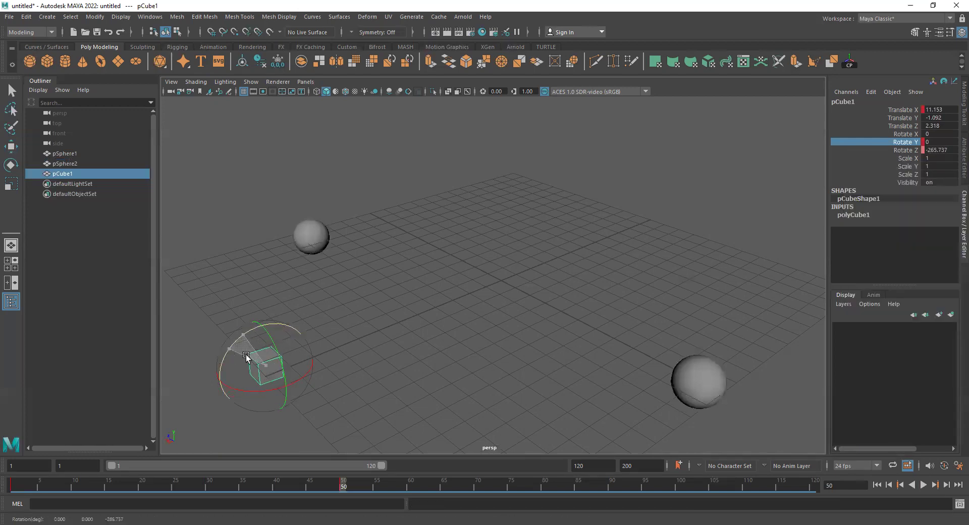
drag(914, 150, 912, 145)
right_click(911, 161)
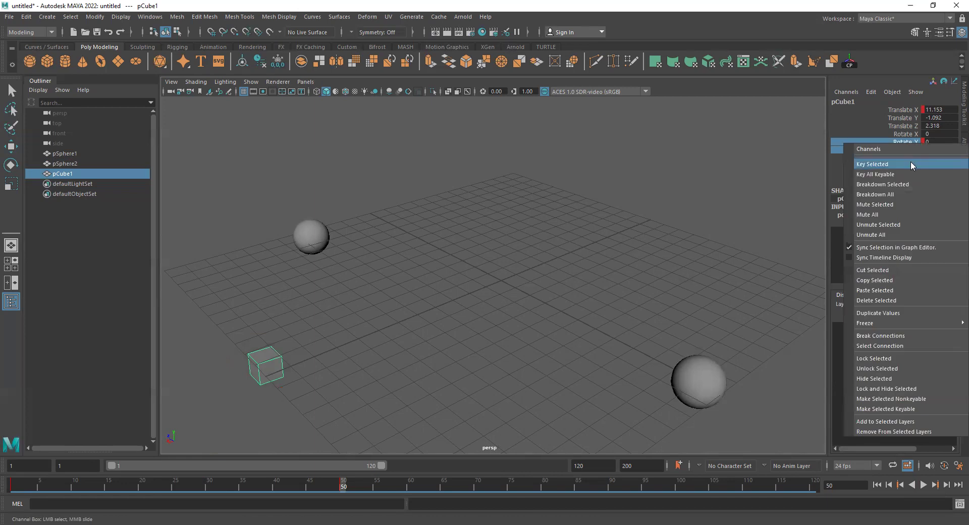
click(912, 166)
Play the animation from frame 1 to preview the cube's movement and rotation
drag(338, 489, 11, 488)
click(923, 485)
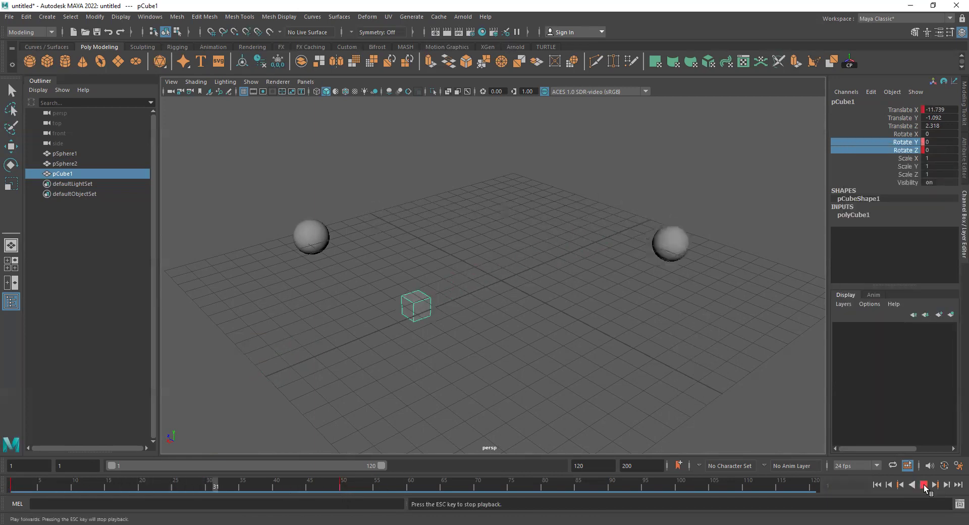
click(923, 485)
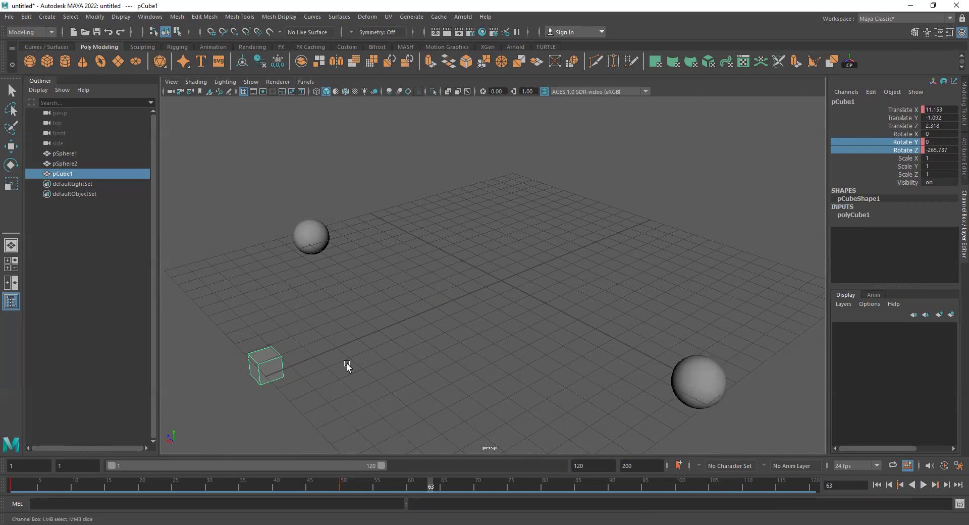
At frame 50, select the original sphere and its Scale X, Y and Z channels
click(343, 485)
drag(703, 335, 712, 430)
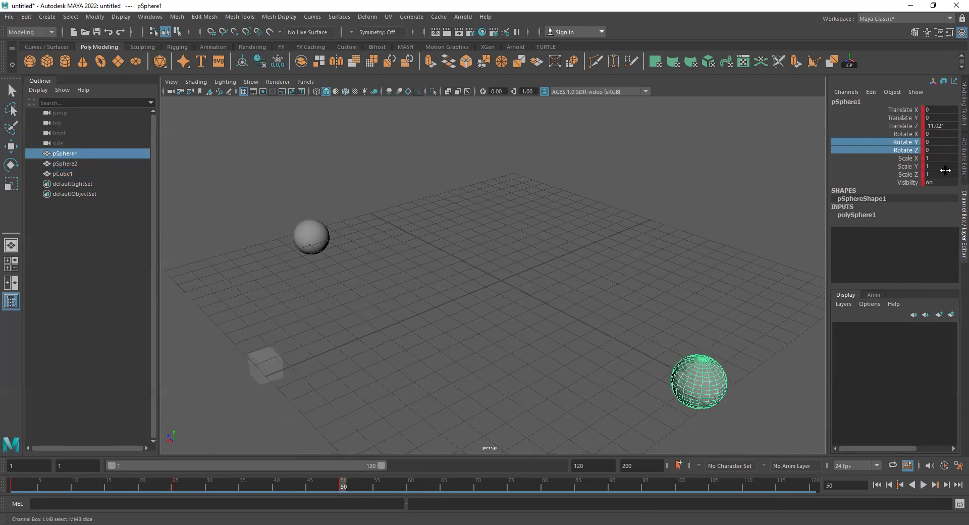
drag(915, 177, 916, 163)
drag(720, 328, 626, 443)
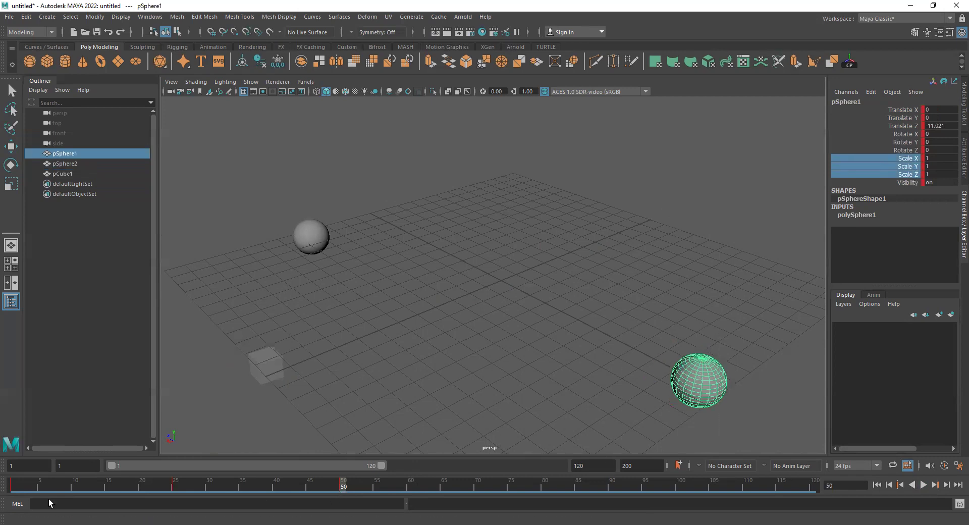
Preview the sphere's motion, and at frame 80 scale it uniformly to about 2.9 and key it
click(12, 487)
key(alt+v)
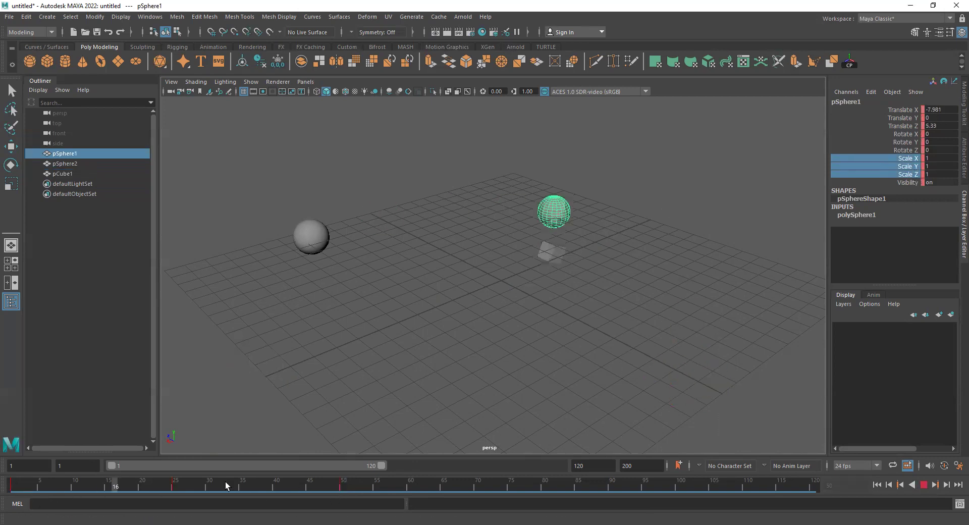
click(543, 492)
key(r)
drag(699, 385, 779, 398)
key(s)
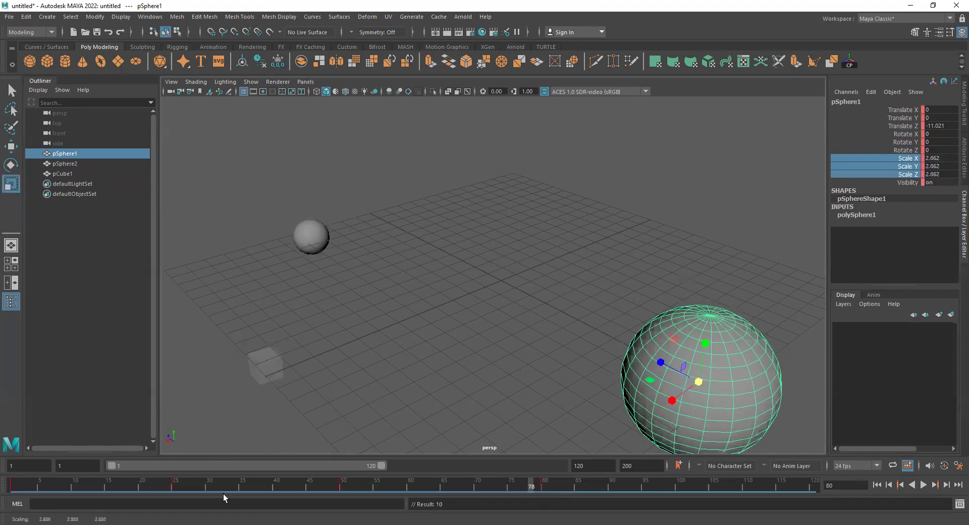
Preview the sphere's scale animation and select its Visibility channel
key(alt+v)
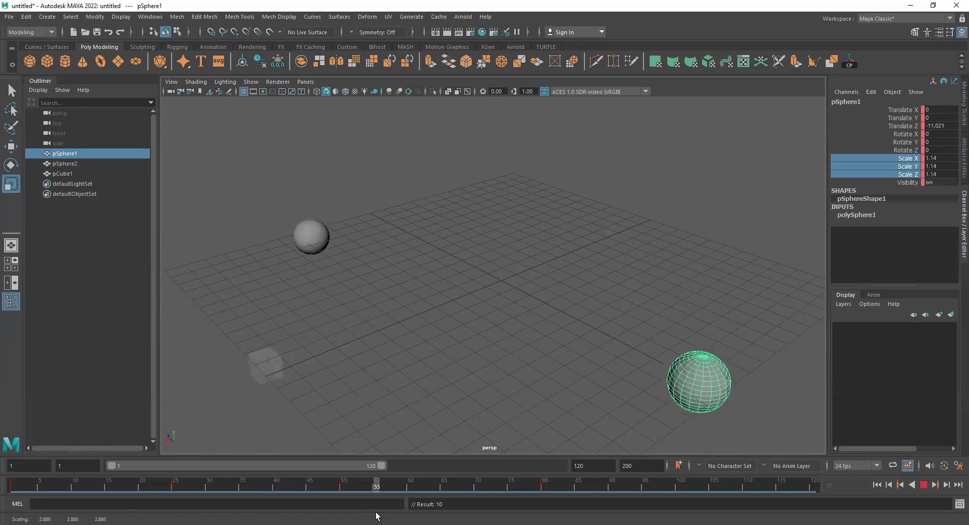
drag(540, 504, 33, 509)
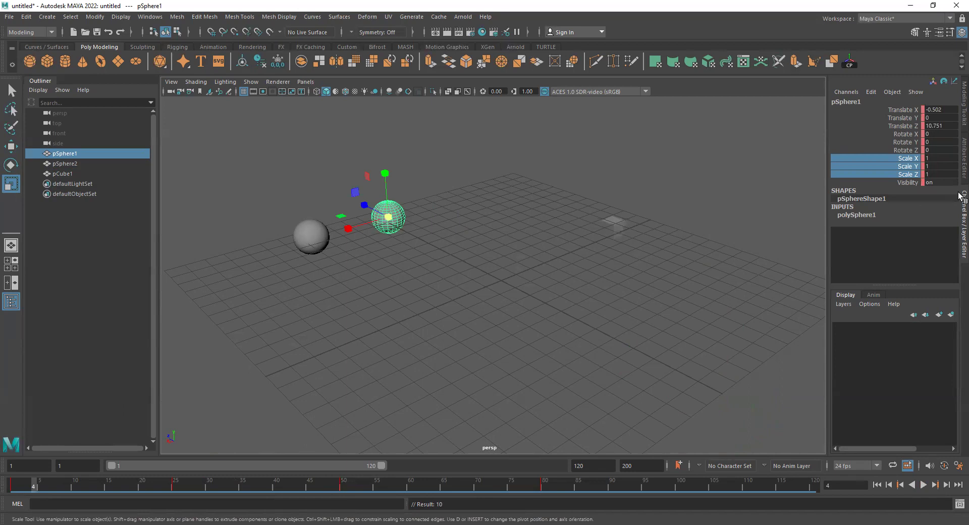
click(897, 183)
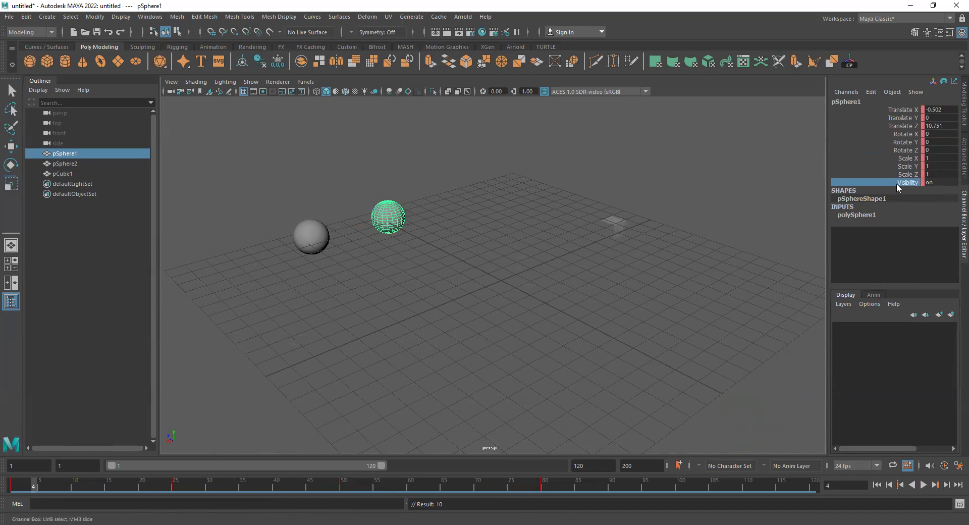
Create a polygon cone and key its Visibility channel on at frame 20
click(82, 62)
key(alt+v)
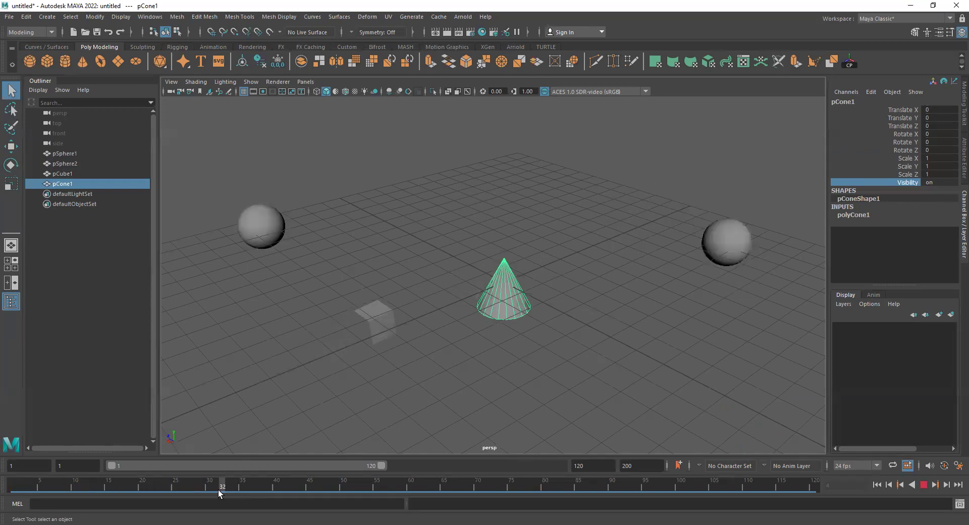
drag(208, 491, 142, 492)
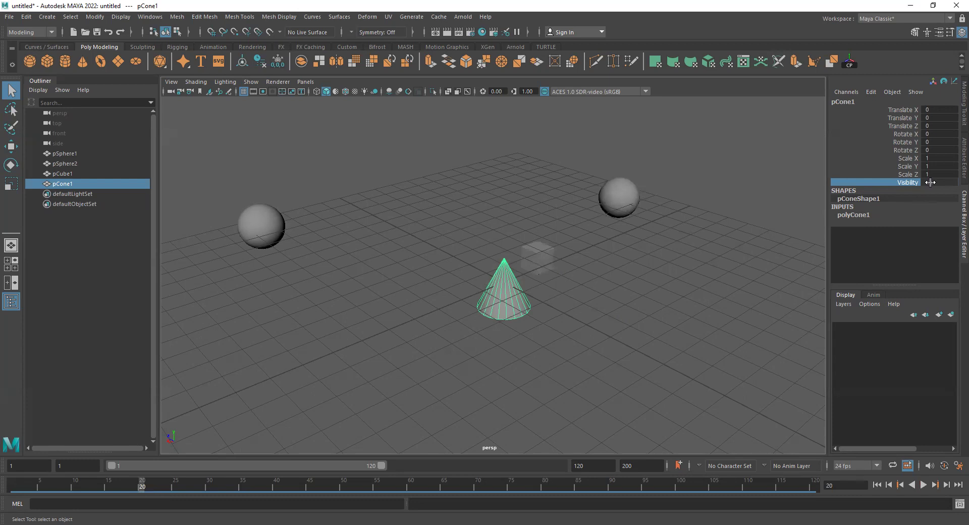
right_click(915, 187)
click(910, 204)
At frame 21, set the cone's Visibility to off and key that channel
drag(144, 488, 147, 488)
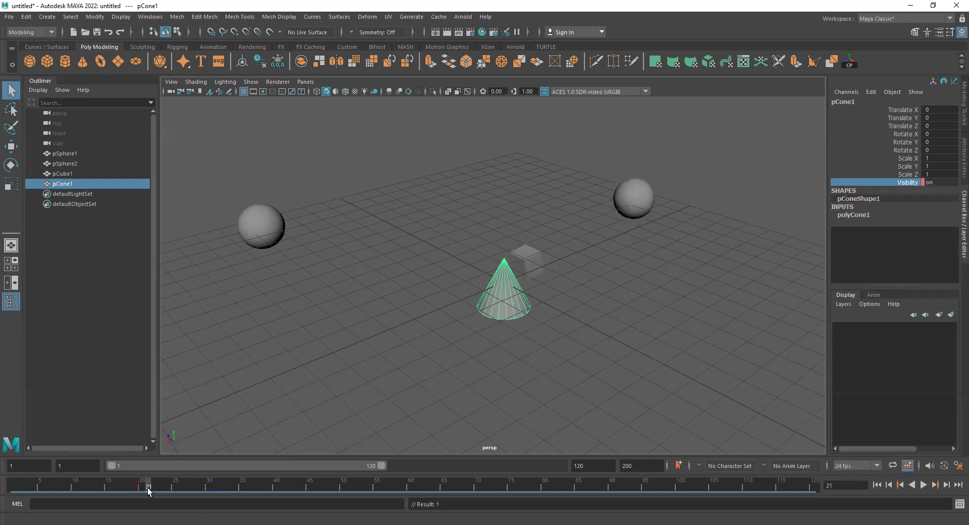
click(939, 183)
text(0)
key(Return)
click(909, 183)
right_click(908, 184)
click(910, 204)
Play the animation to preview the cone's visibility change
click(925, 484)
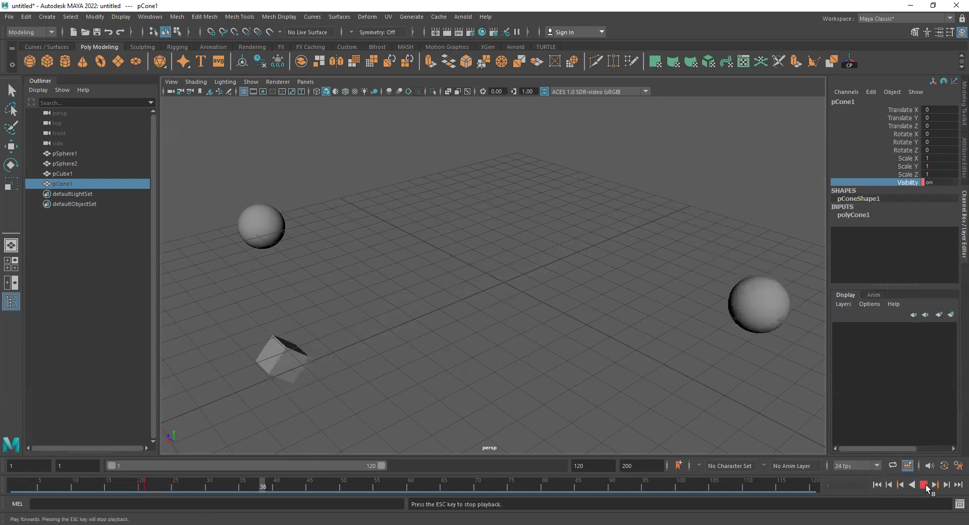
click(925, 484)
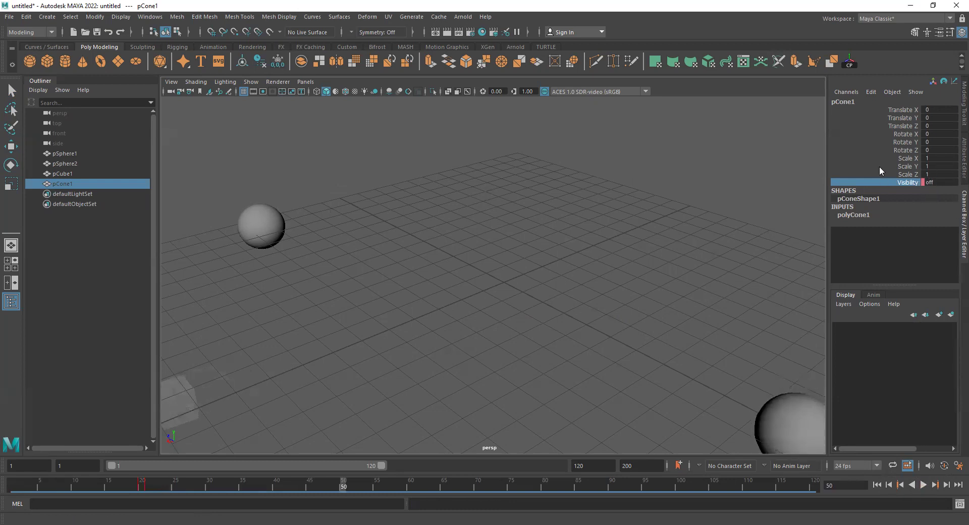
right_click(911, 183)
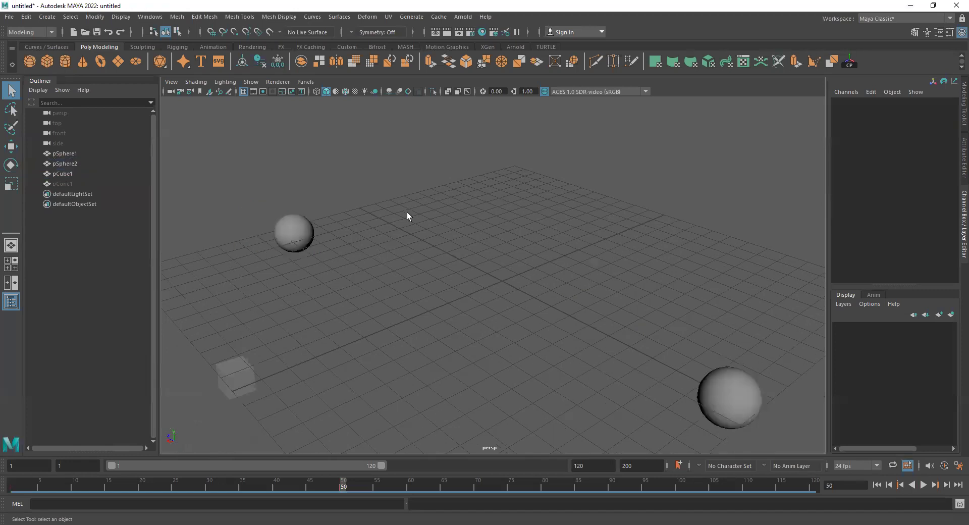
Delete both spheres and the cube from the scene
scroll(427, 196, down, 2)
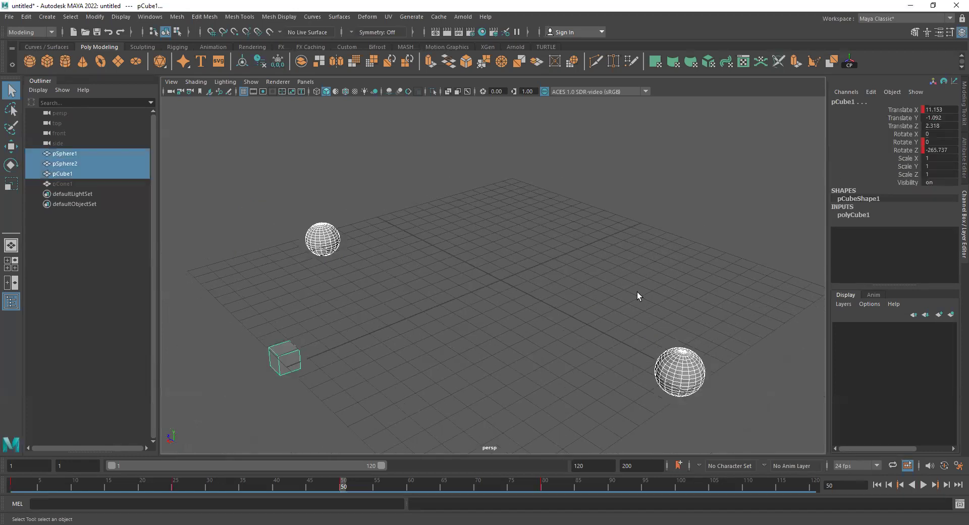
click(603, 307)
drag(602, 310, 748, 405)
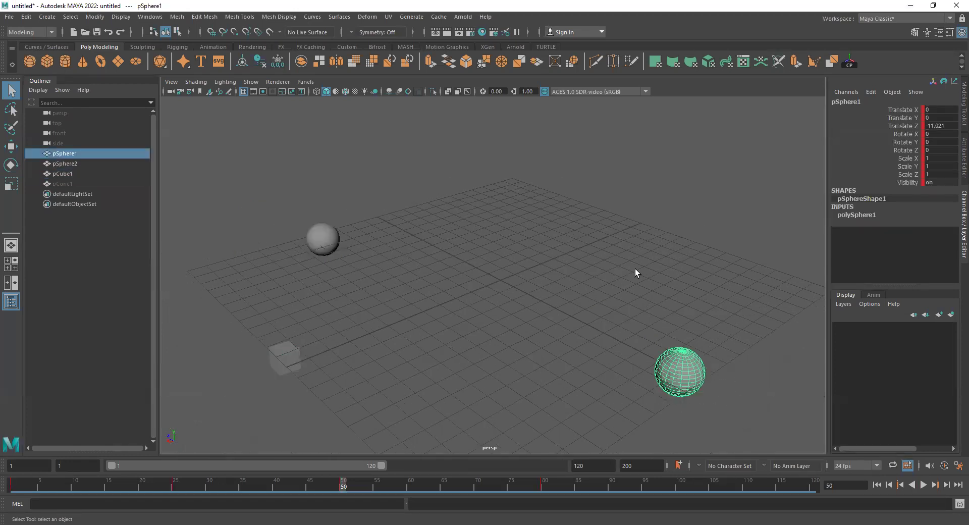
key(w)
alt+drag(667, 323, 487, 204)
drag(666, 167, 255, 457)
key(Delete)
Create a polygon cylinder and raise it to about 1.97 in Y
click(64, 62)
drag(498, 241, 500, 207)
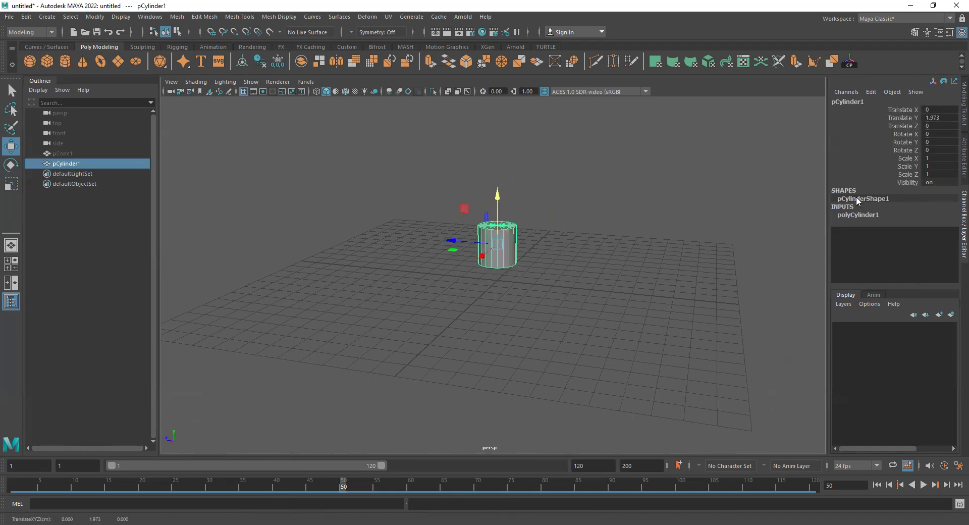
Move the cylinder to about 9.71 in Z and 1.11 in Y, and key it at frame 1
scroll(497, 267, up, 3)
drag(411, 243, 206, 240)
drag(234, 177, 241, 202)
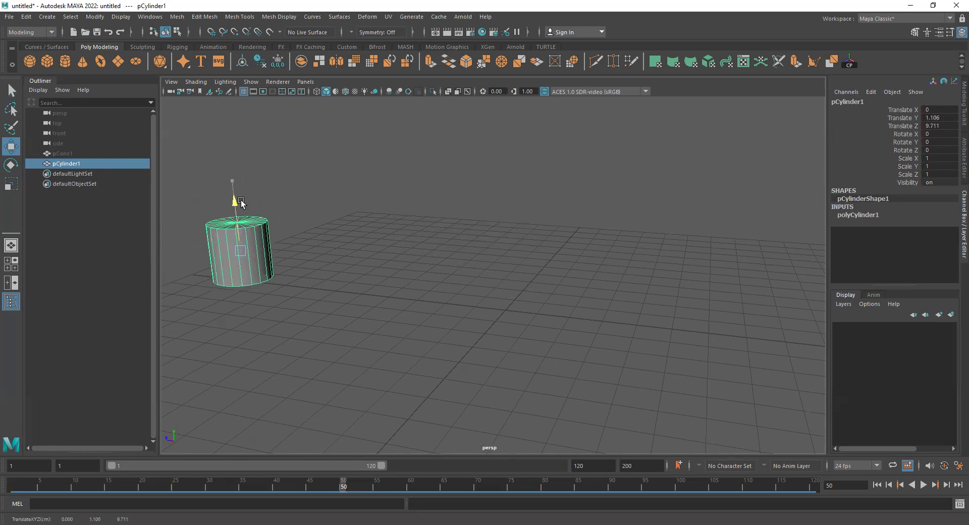
scroll(242, 212, down, 1)
middle_drag(337, 487, 14, 489)
key(s)
At frame 59, move the cylinder across the grid to about -10.87 in Z and key it
drag(20, 487, 404, 469)
drag(224, 245, 733, 313)
scroll(725, 318, down, 3)
drag(648, 290, 674, 291)
key(s)
Play the animation twice from frame 1 to preview the cylinder's movement across the grid
drag(402, 485, 12, 489)
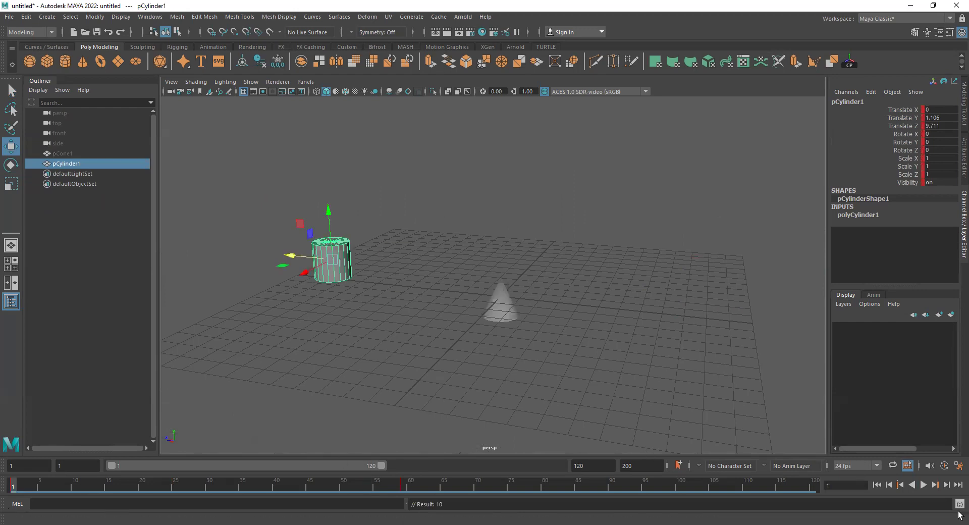
click(924, 484)
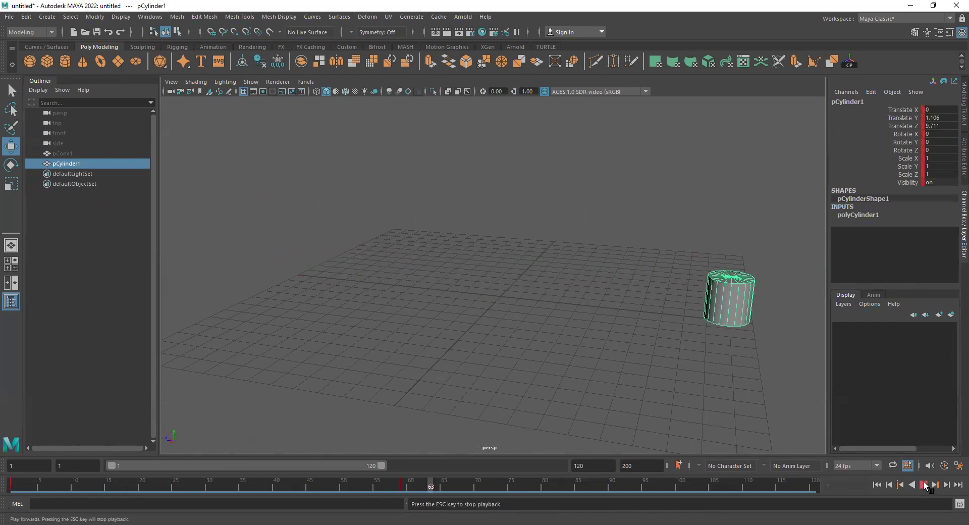
click(924, 485)
click(877, 486)
click(923, 485)
click(923, 485)
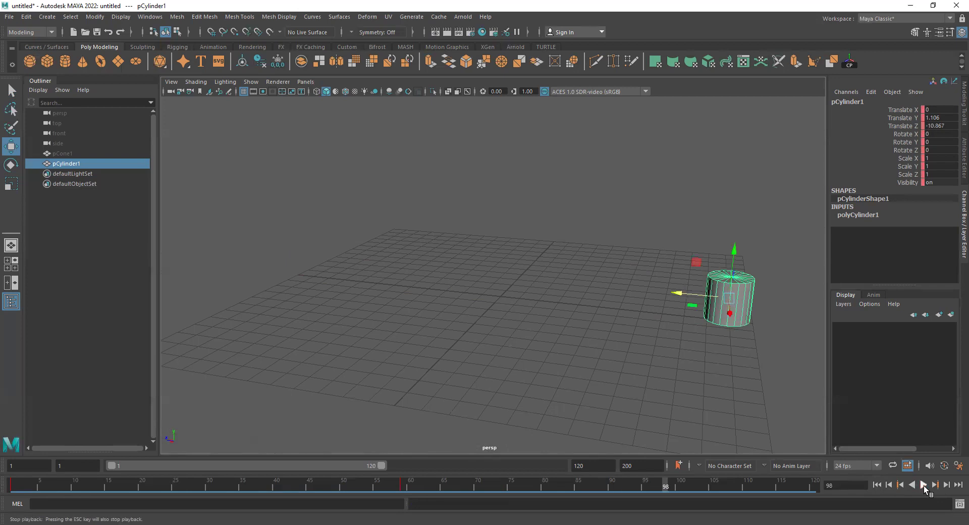
Open the Graph Editor and inspect the first and last keys of the cylinder's Translate Z curve
click(150, 17)
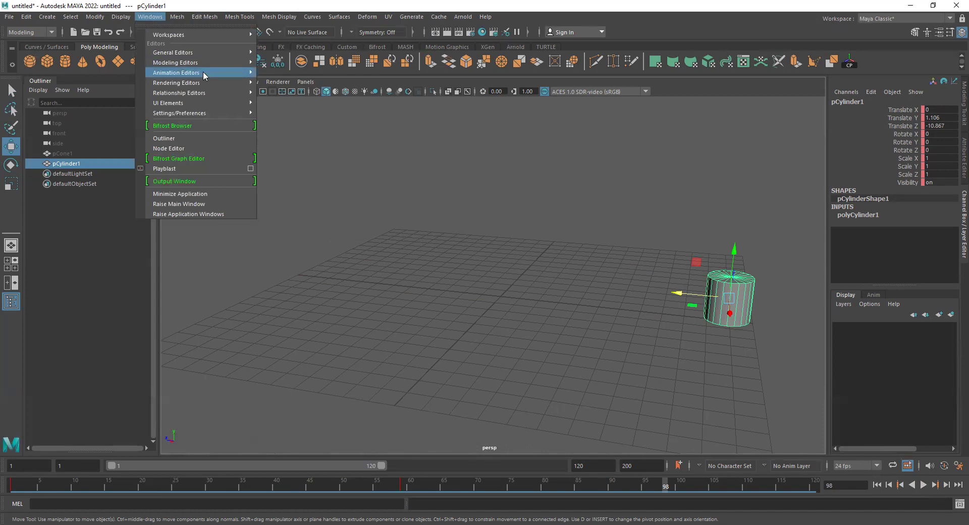
mouse_move(203, 71)
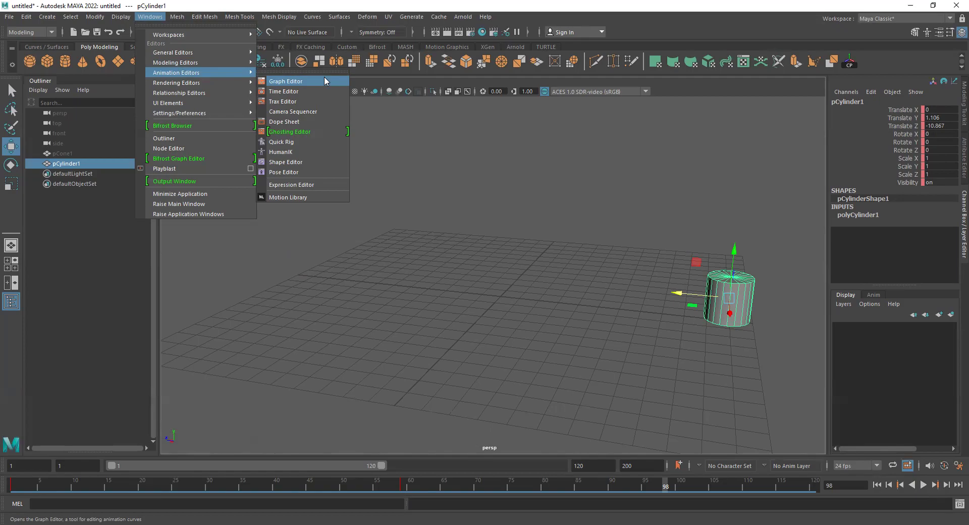
click(324, 81)
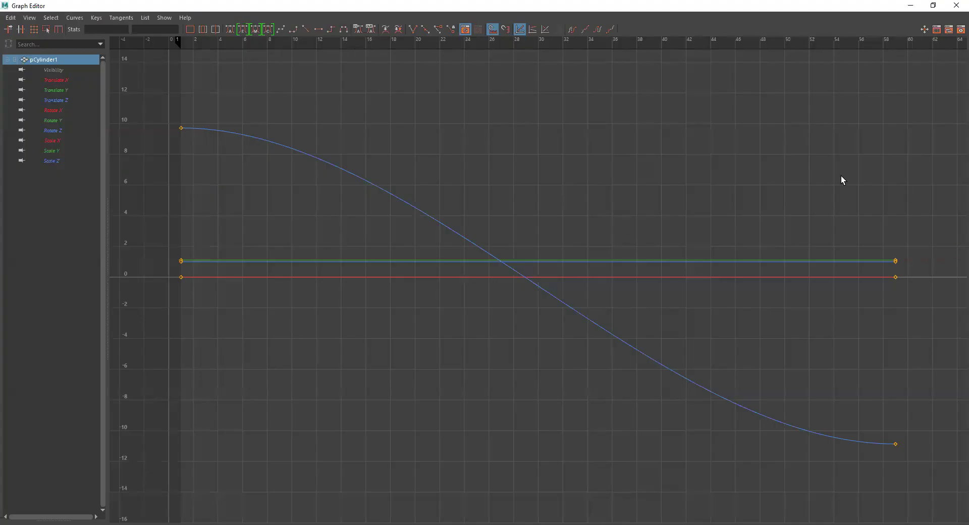
drag(209, 136, 211, 138)
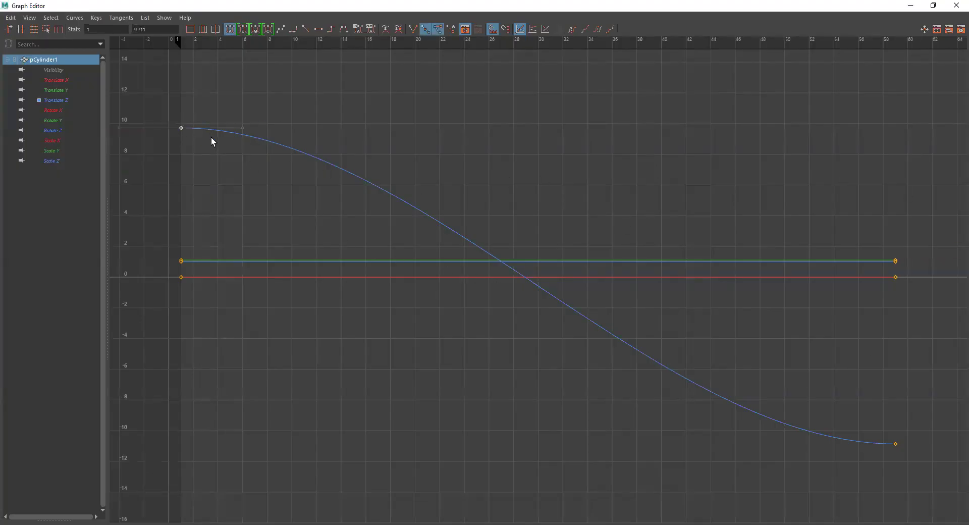
drag(866, 394, 947, 489)
Isolate the Translate Z curve and give both of its keys linear tangents
click(61, 100)
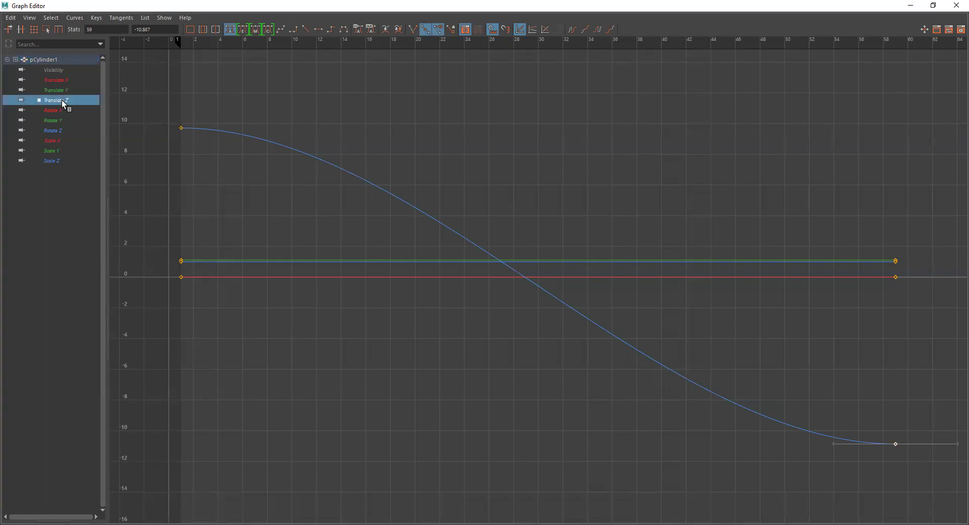
drag(213, 147, 192, 133)
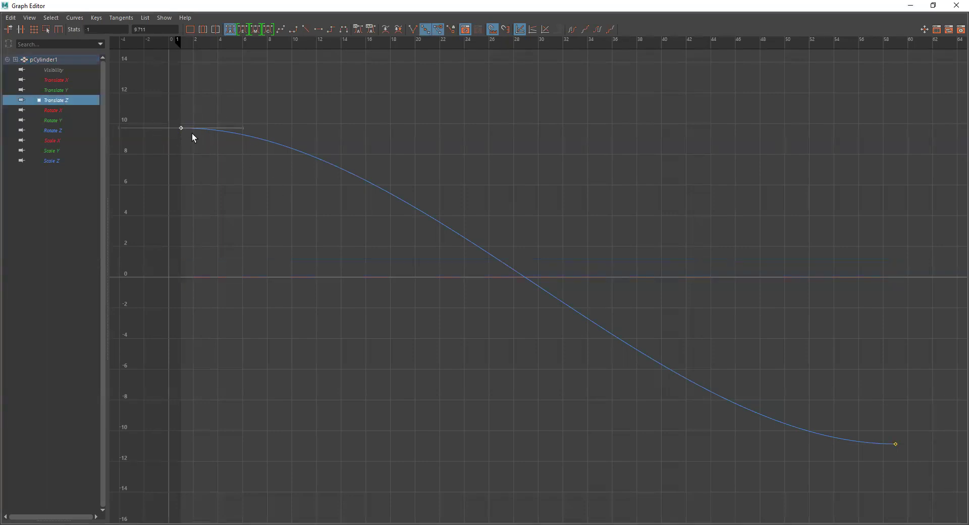
drag(825, 414, 941, 468)
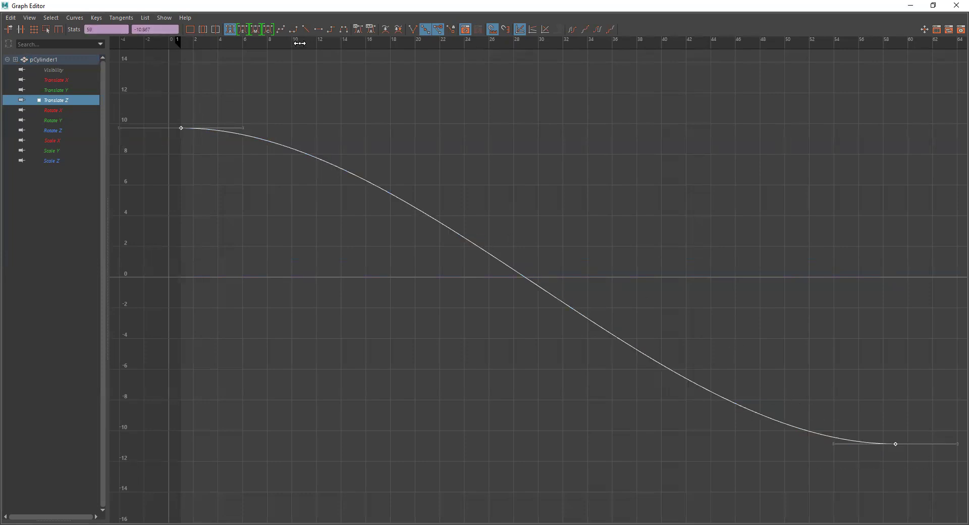
click(307, 28)
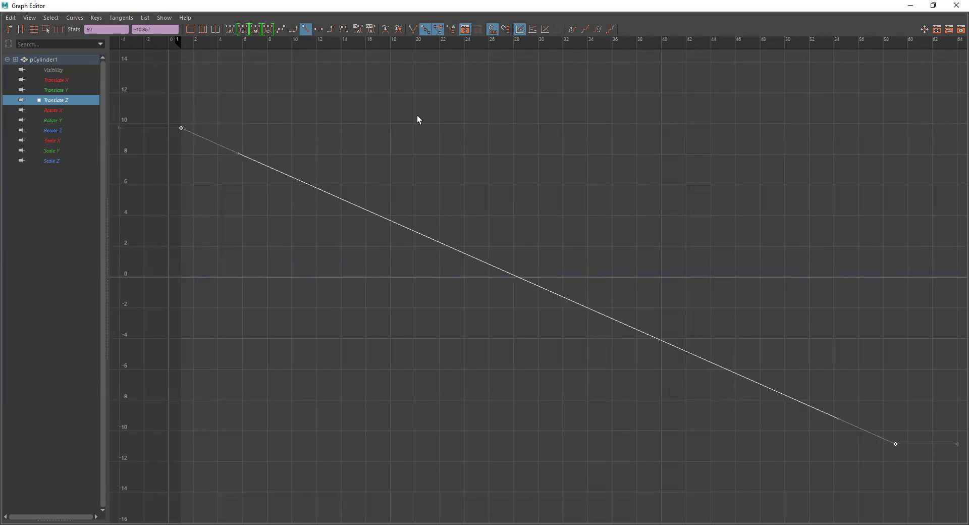
Minimize the Graph Editor and play the animation twice from frame 1 to preview the linear movement
click(909, 6)
click(877, 485)
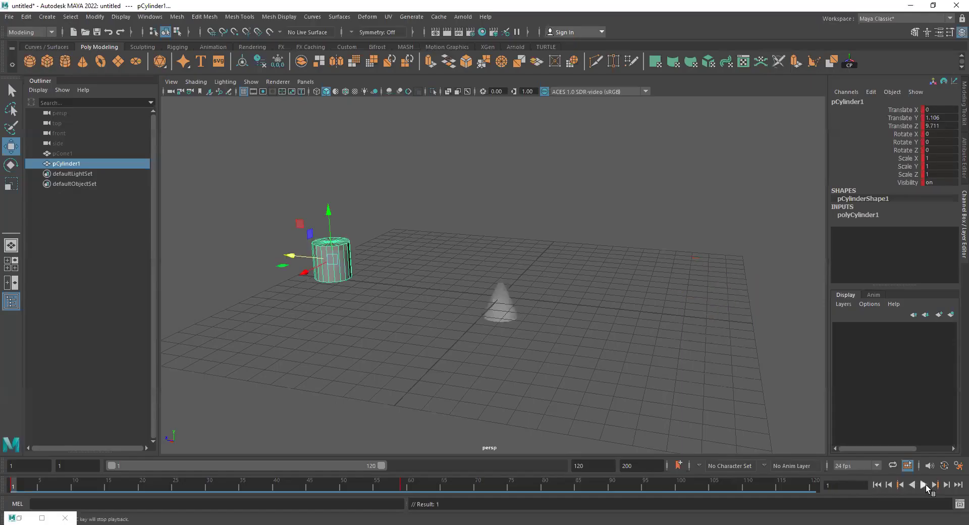
click(925, 484)
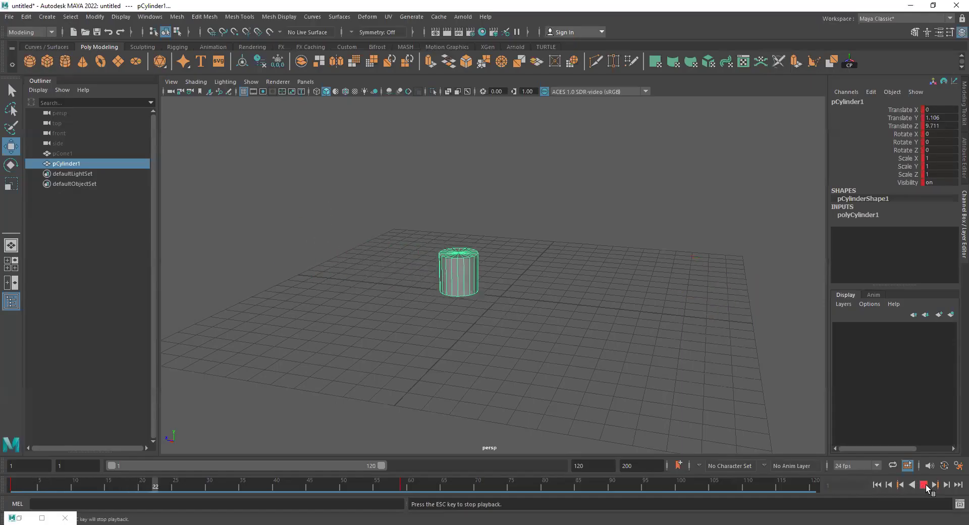
click(926, 484)
click(877, 486)
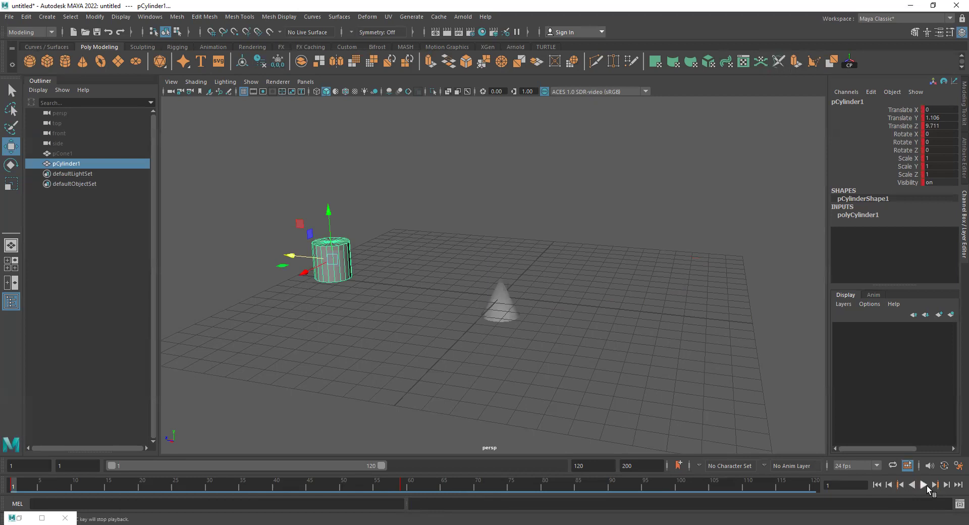
click(927, 486)
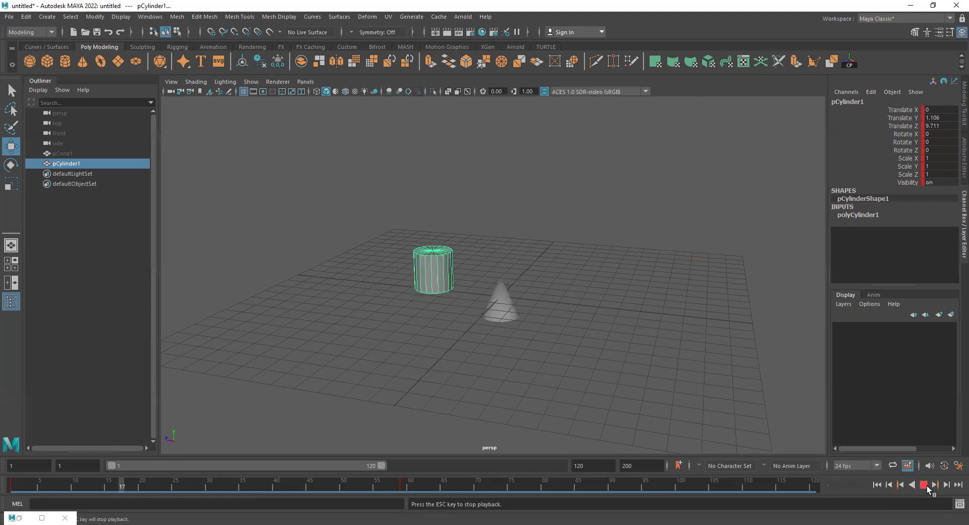
click(927, 485)
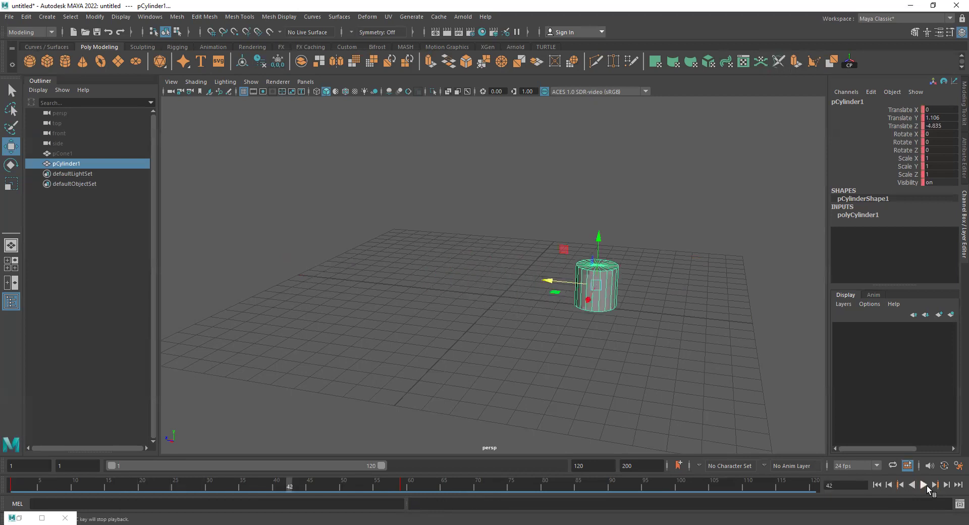
Undo the cylinder's animation and clear the remaining primitives from the scene
key(ctrl+z)
key(ctrl+z)
key(ctrl+z)
key(ctrl+z)
key(ctrl+z)
key(ctrl+z)
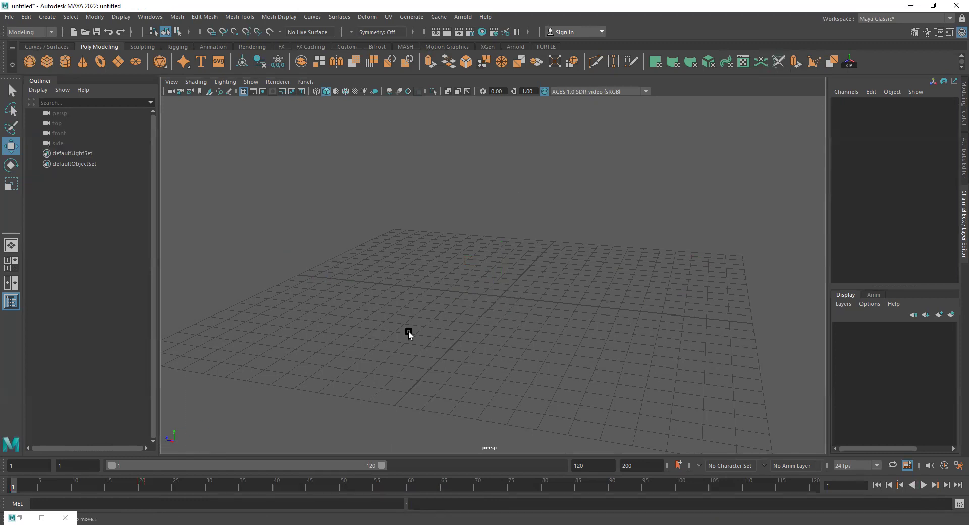
In the top view, create a polygon cylinder and two duplicates spread apart, with the third at about X 6.41, Z -5.36
key(shift+z)
key(shift+z)
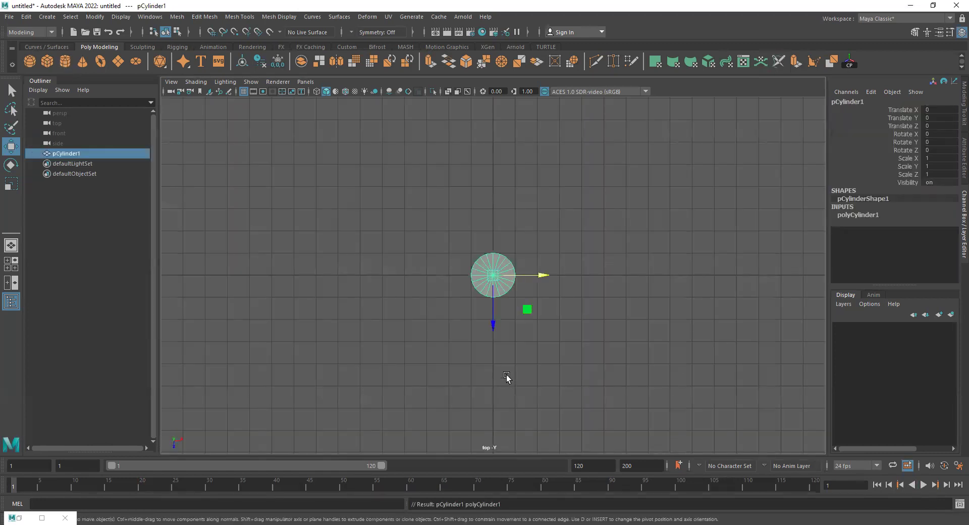
drag(494, 282, 634, 169)
key(ctrl+d)
key(ctrl+d)
scroll(504, 293, down, 2)
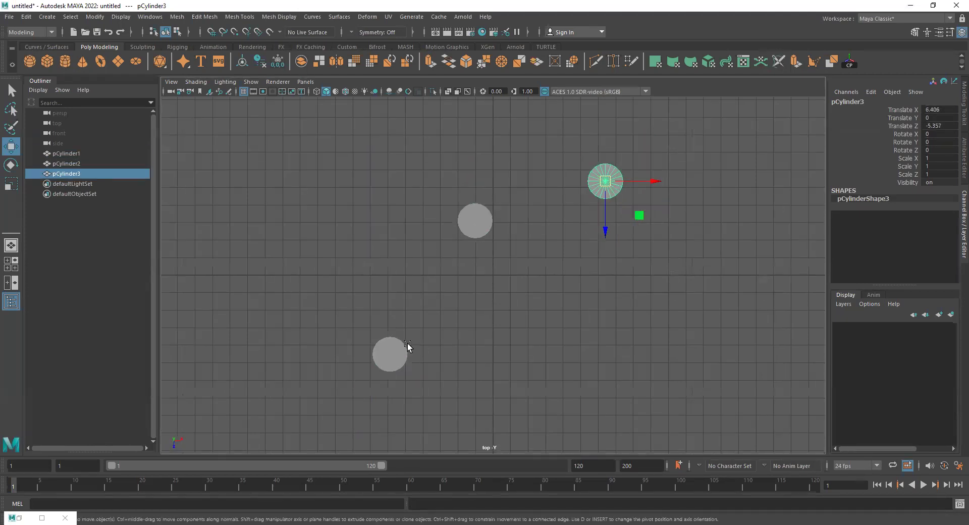
Key pCylinder1 at frame 1, and at frame 15 move it to about X -2.40, Z -1.68 and key it
click(393, 357)
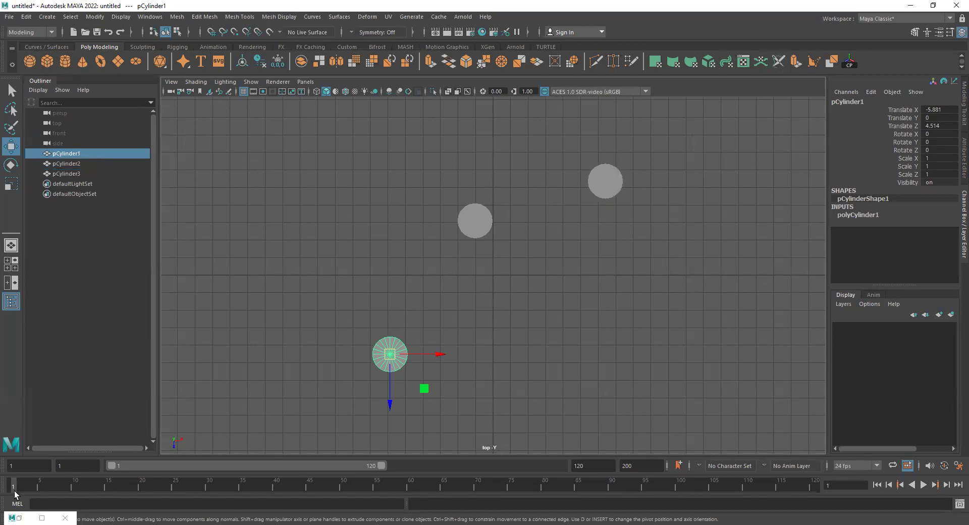
key(s)
click(108, 486)
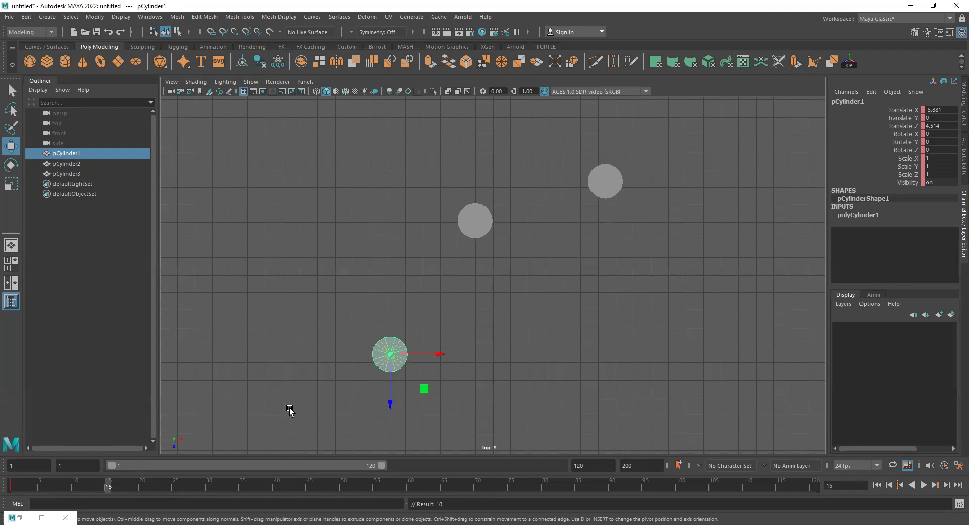
drag(387, 357, 451, 246)
key(s)
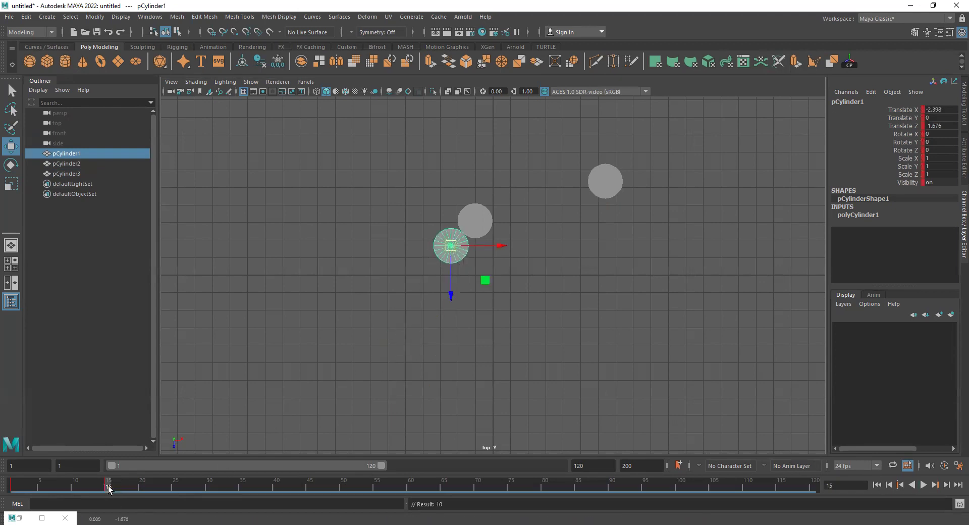
At frame 30, move pCylinder1 away to about X -11.78, Z -5.45 and key it
key(alt+v)
click(207, 488)
drag(449, 247, 270, 180)
key(s)
Play the animation from frame 1 to preview pCylinder1 approaching the middle cylinder and moving away
click(180, 489)
key(alt+v)
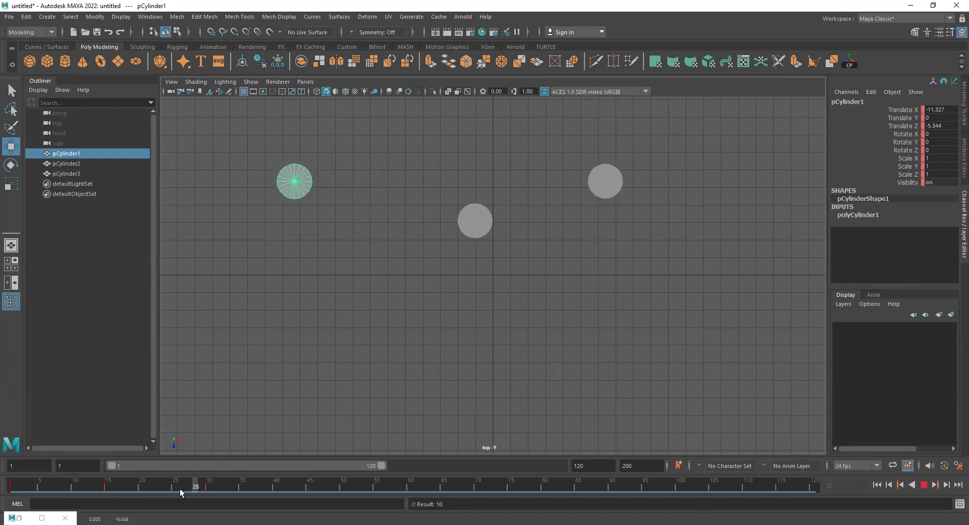
drag(179, 489, 11, 489)
click(923, 484)
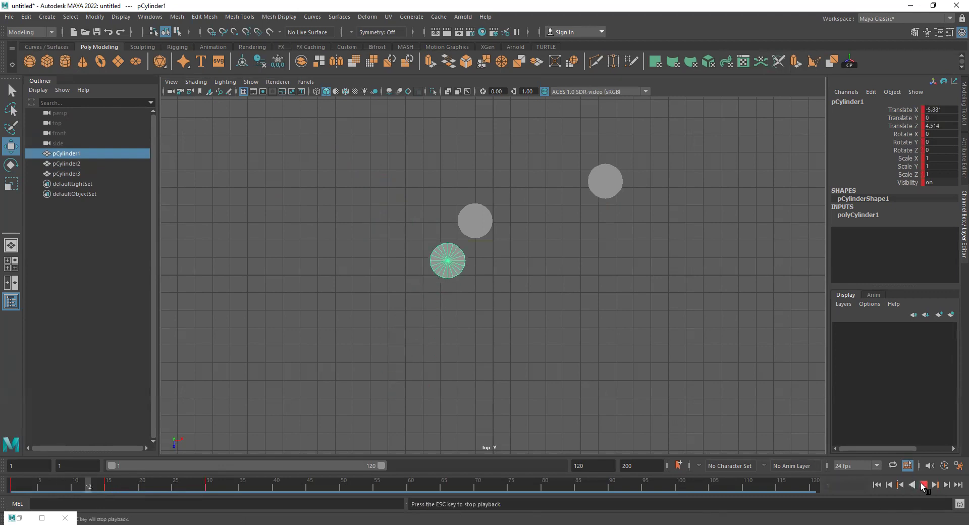
click(922, 484)
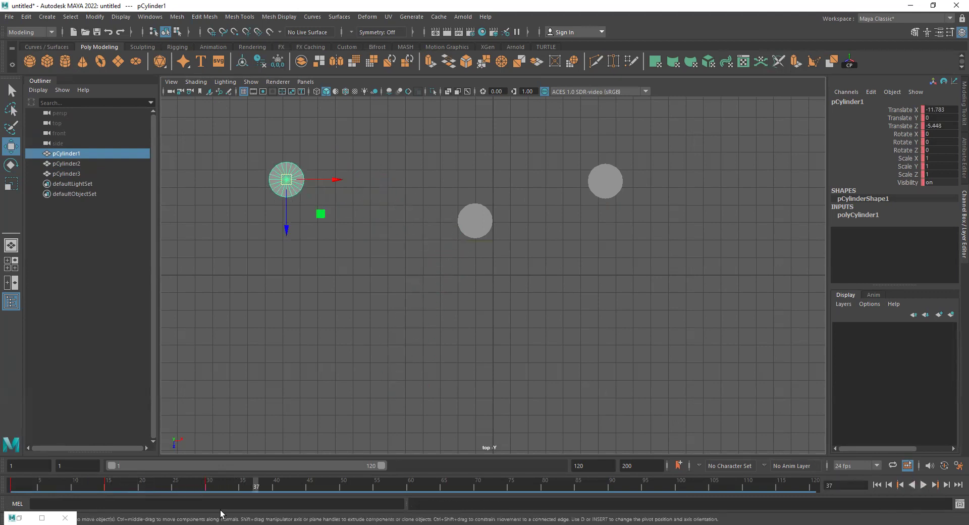
Retime pCylinder1's last key from frame 30 to frame 35, previewing the slower movement in between
shift+drag(220, 486, 12, 488)
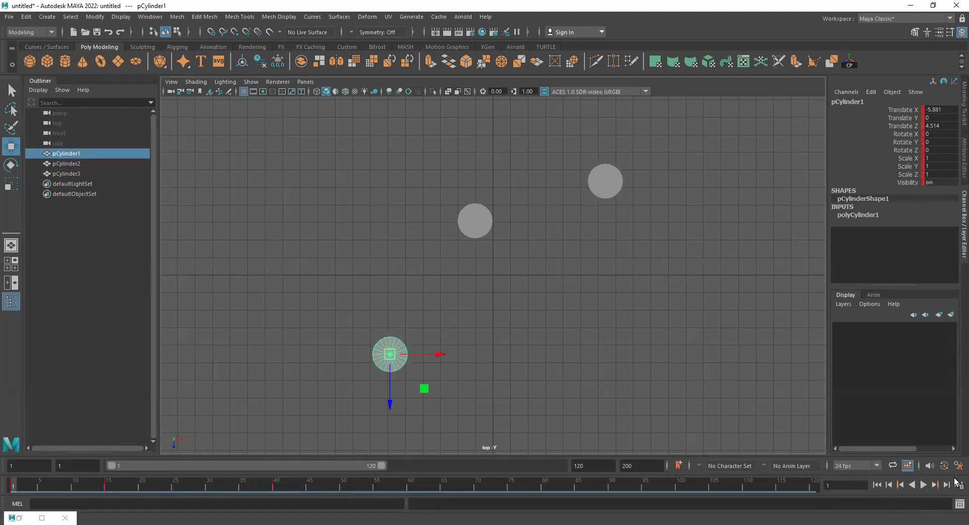
click(924, 484)
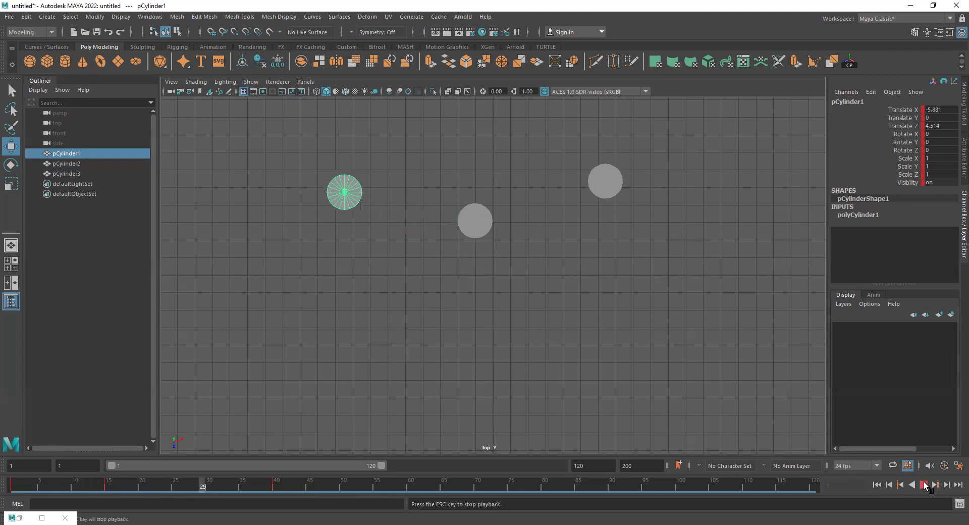
key(Escape)
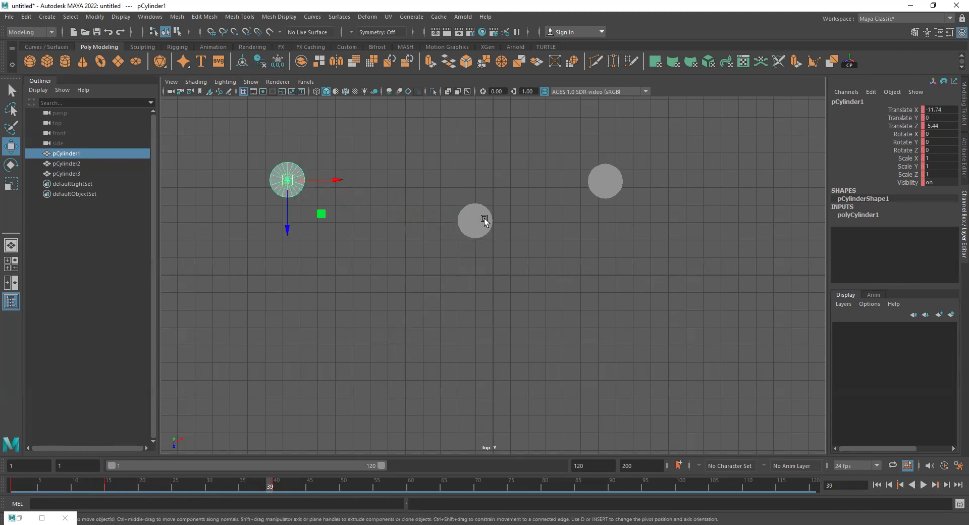
shift+drag(264, 486, 108, 486)
click(336, 484)
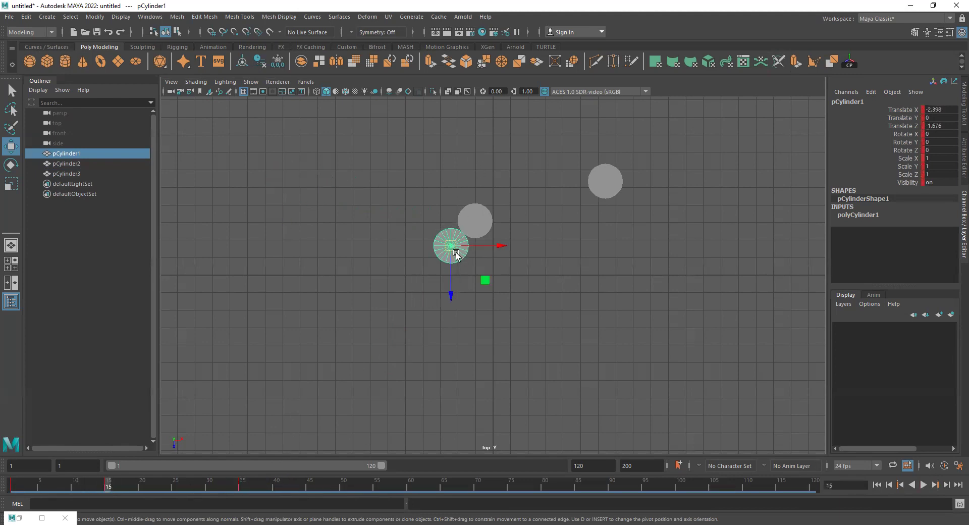
In the Graph Editor, select pCylinder1's frame 15 keys on all curves and give them linear tangents
click(150, 16)
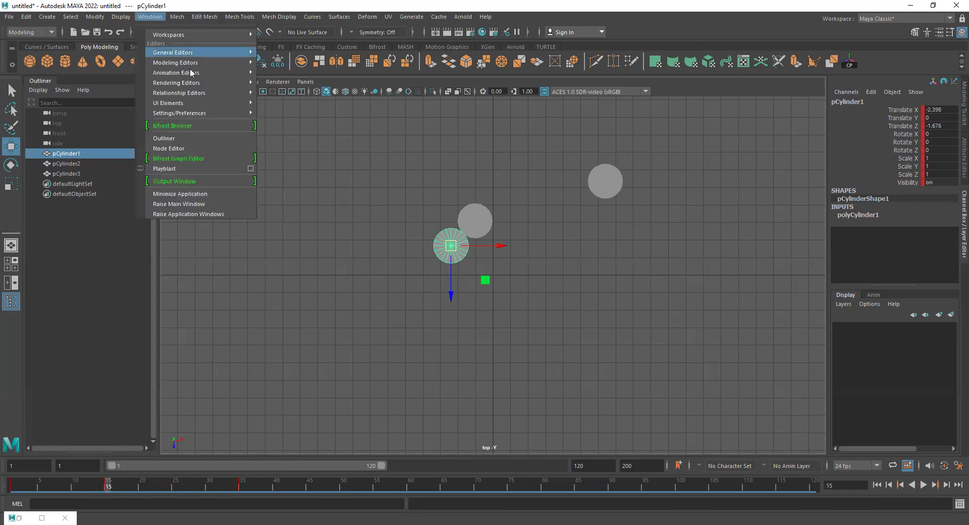
mouse_move(190, 72)
click(332, 72)
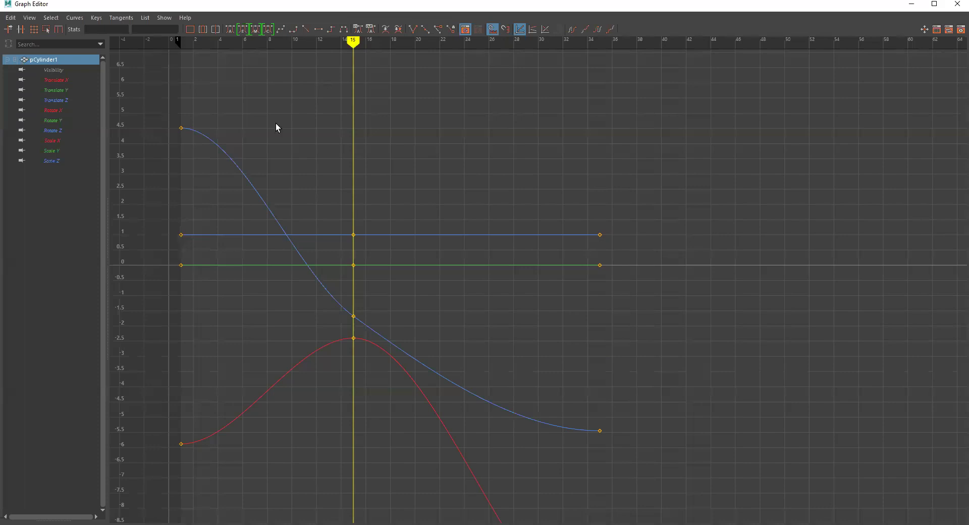
drag(326, 210, 372, 384)
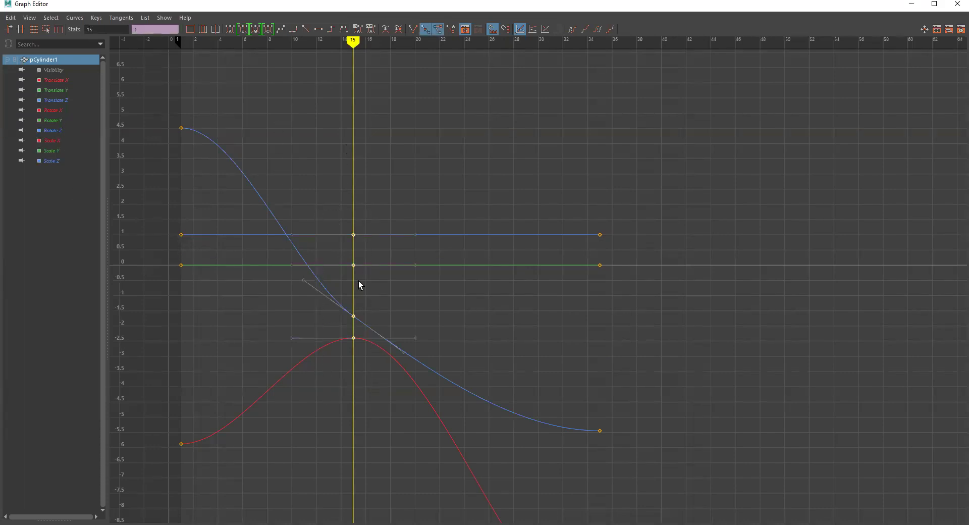
click(306, 30)
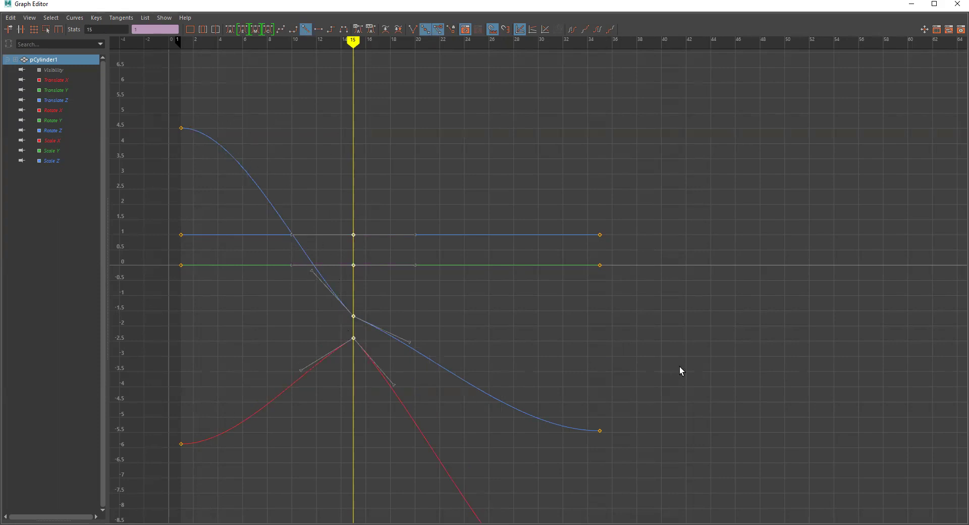
Minimize the Graph Editor and play from frame 1 to preview pCylinder1's sharper change of direction
click(909, 5)
drag(109, 489, 13, 487)
click(924, 486)
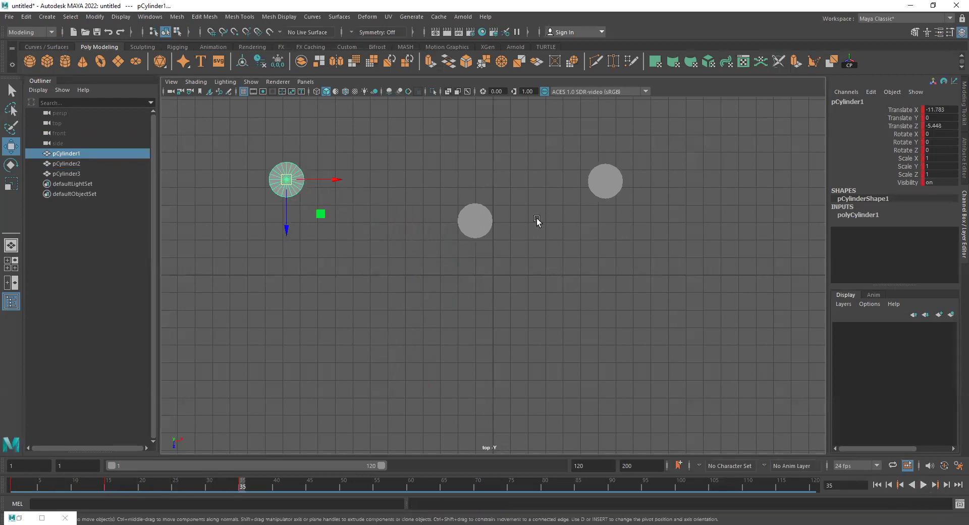
Select pCylinder2 and key all its channels at frame 15, where pCylinder1 hits it
click(477, 226)
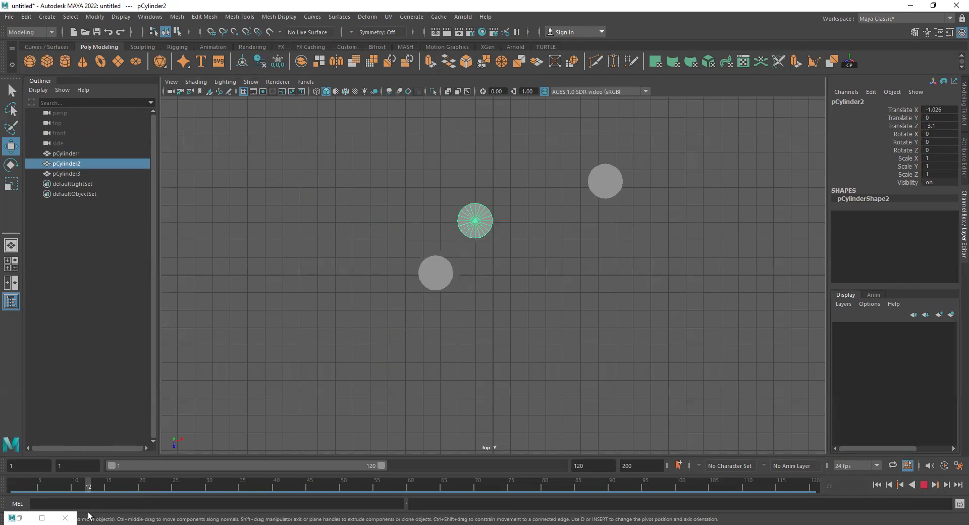
key(alt+v)
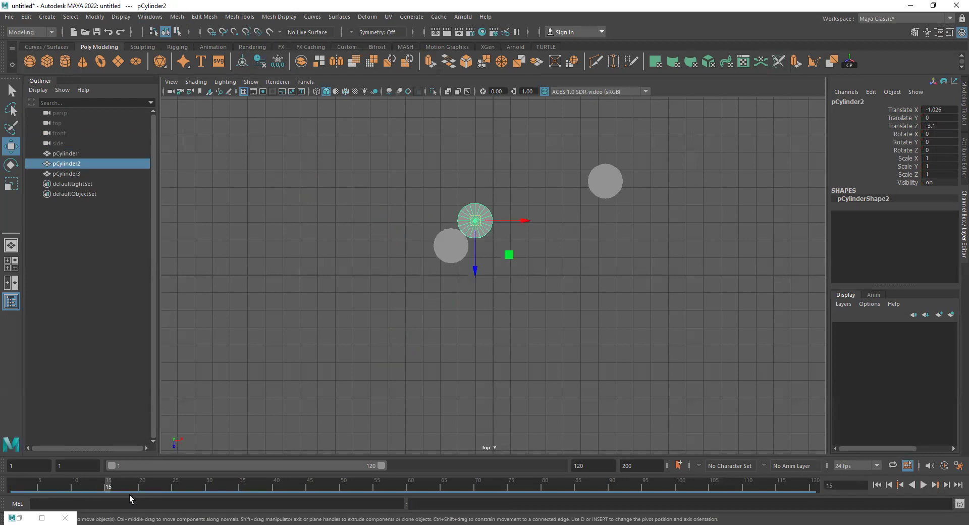
key(s)
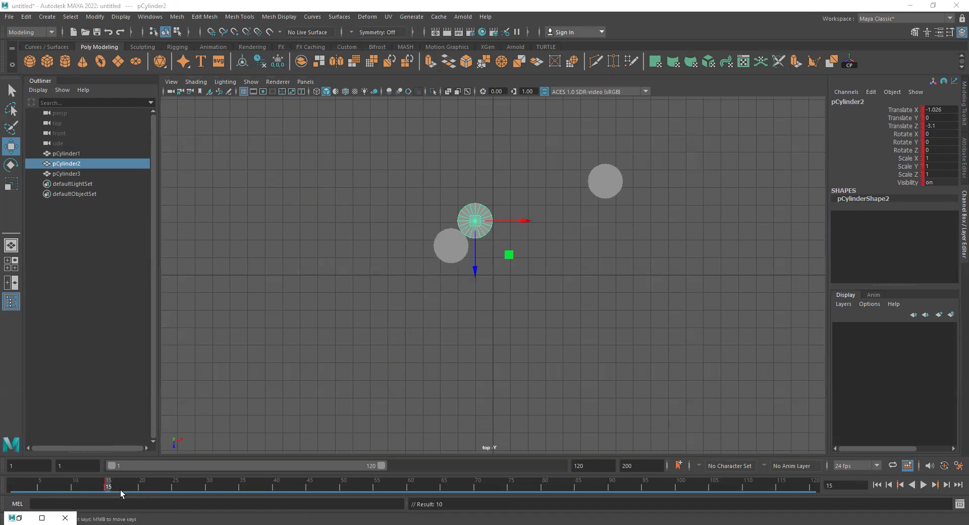
At frame 27, move pCylinder2 against pCylinder3, to about Translate X 4.5 and Z -6.15, and key it
key(alt+v)
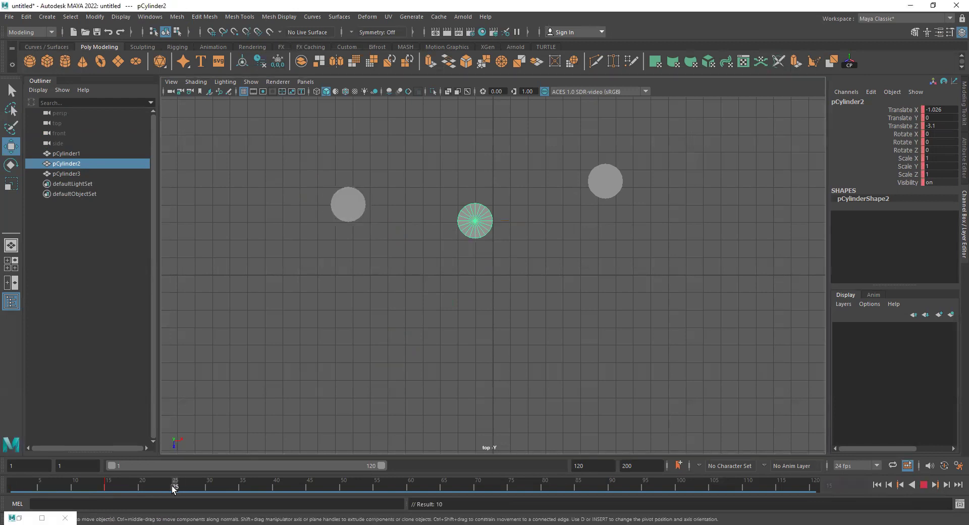
click(188, 487)
drag(507, 255, 608, 201)
key(s)
At frame 36, move pCylinder2 away from pCylinder3 to about Translate X 3.4 and Z -8.17, and key it
drag(182, 488, 249, 487)
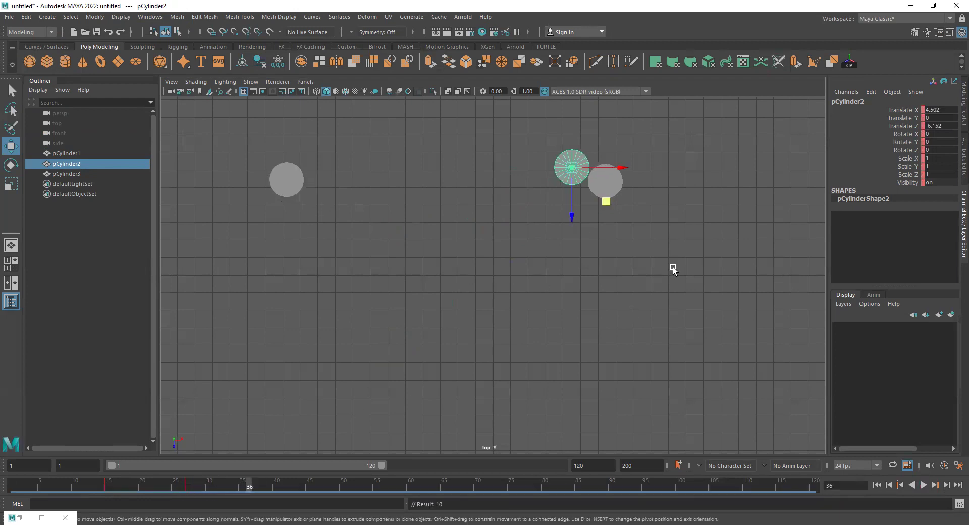
middle_drag(634, 218, 614, 186)
key(s)
Play the animation from frame 1 to preview pCylinder2 being hit and bouncing off pCylinder3
click(125, 488)
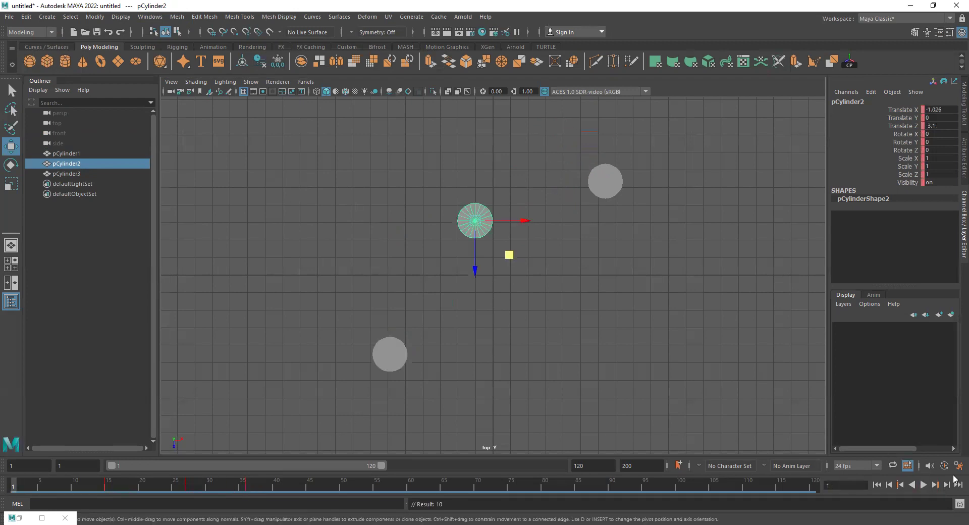
click(923, 484)
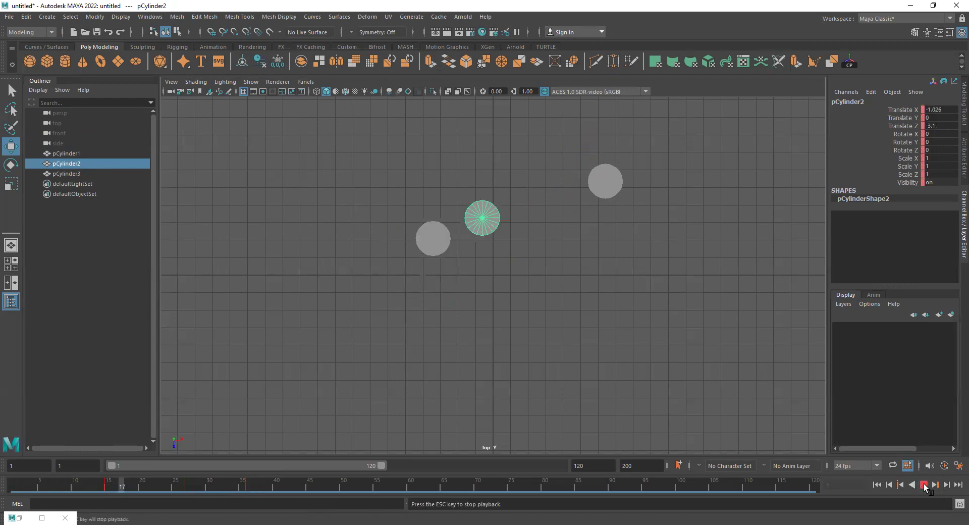
click(924, 484)
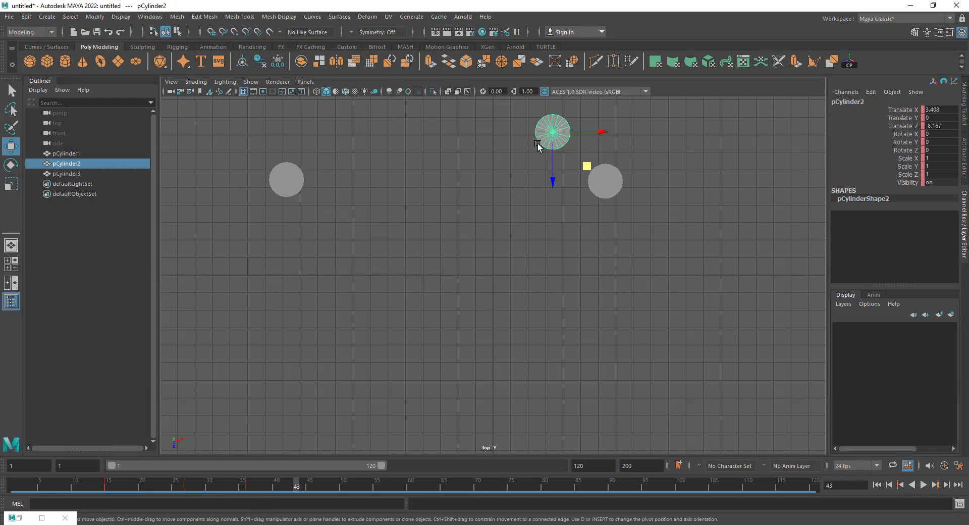
In the Graph Editor, give pCylinder2's frame 27 keys linear tangents on all curves, and minimize the editor
drag(198, 484, 188, 484)
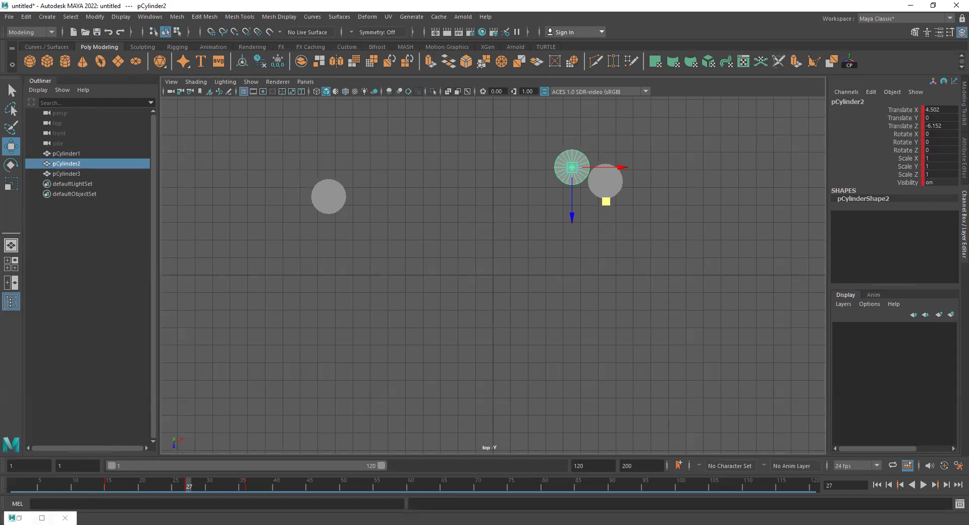
click(42, 512)
drag(518, 197, 537, 404)
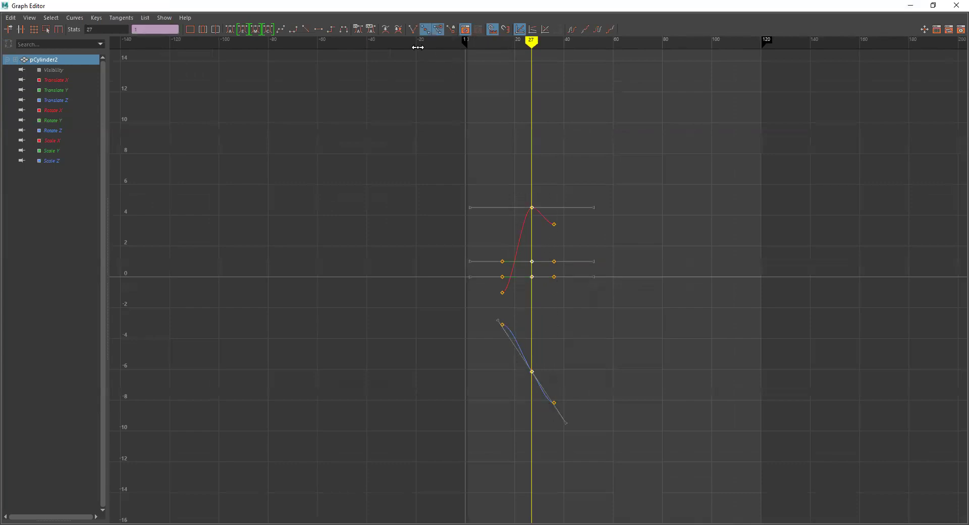
click(306, 29)
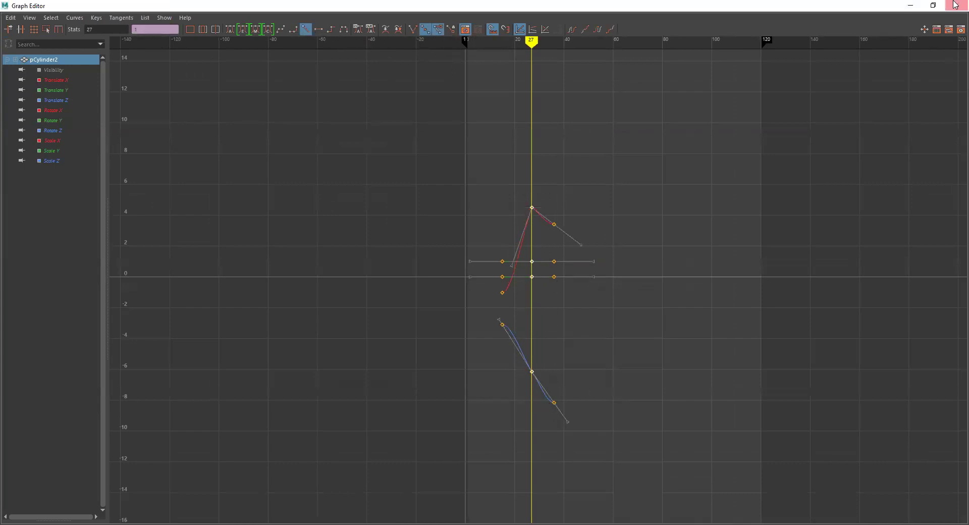
click(911, 6)
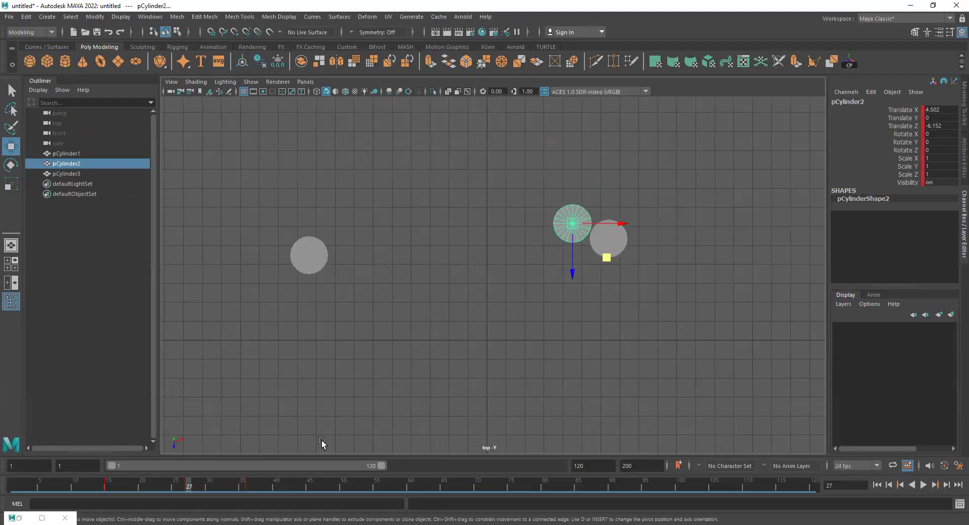
Clear the selection and play from frame 1 to preview pCylinder2's sharper bounce off pCylinder3
drag(170, 484, 12, 484)
click(701, 367)
click(924, 485)
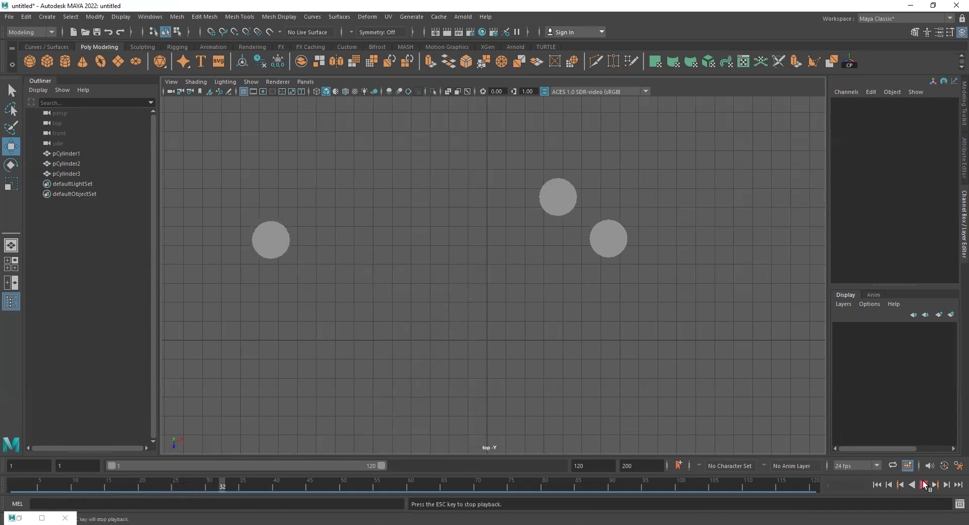
key(Escape)
Key pCylinder3 on all channels at frame 27, where pCylinder2 touches it
click(595, 238)
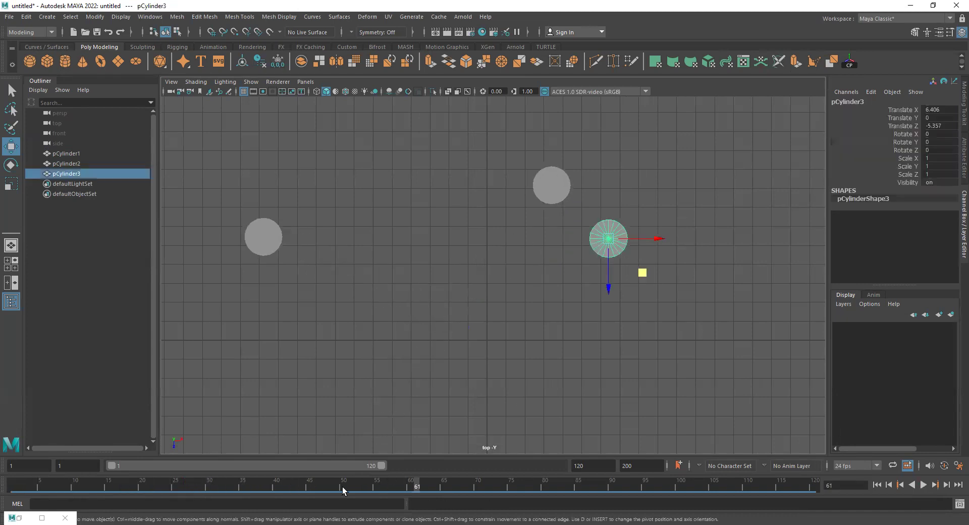
click(538, 185)
mouse_move(177, 493)
mouse_down()
mouse_move(167, 494)
mouse_move(185, 492)
mouse_up()
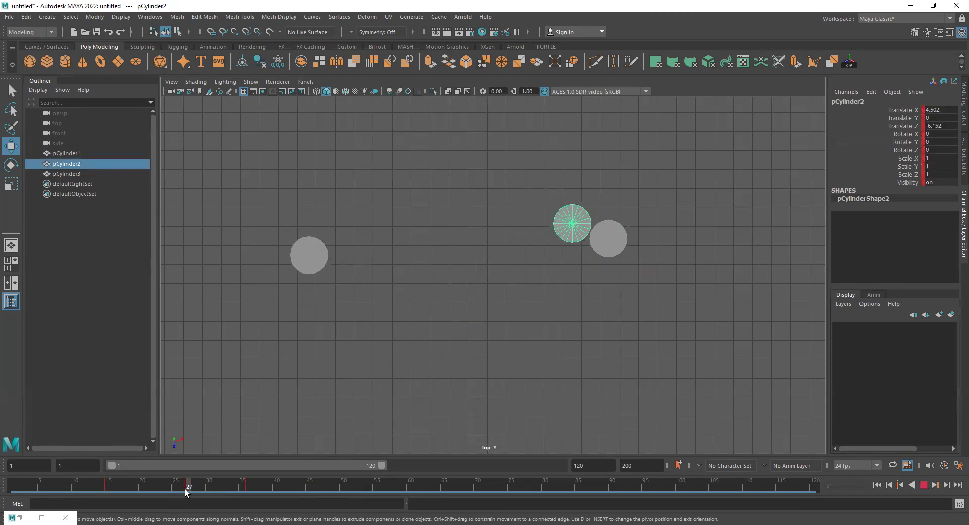
click(614, 235)
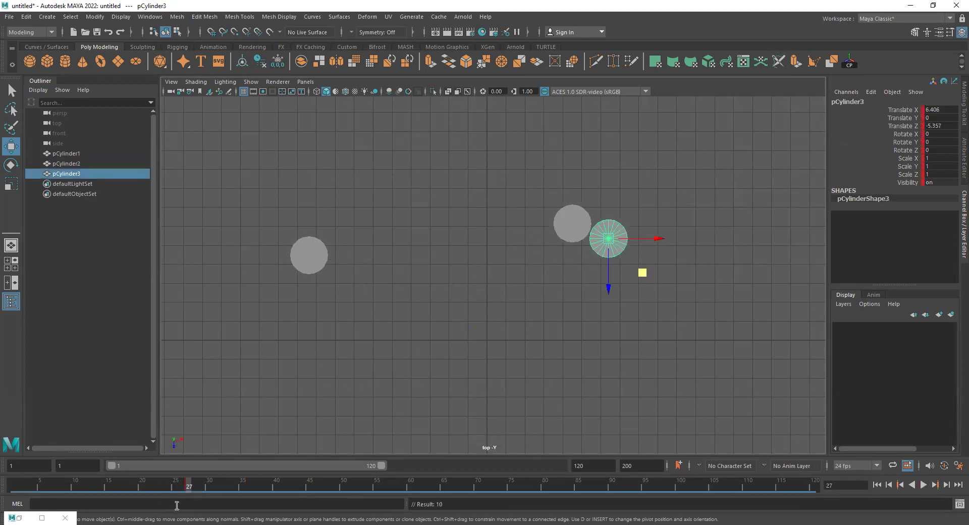
At frame 39, move pCylinder3 away to about Translate X 11.54 and Z -2.62, and key it
drag(194, 486, 271, 485)
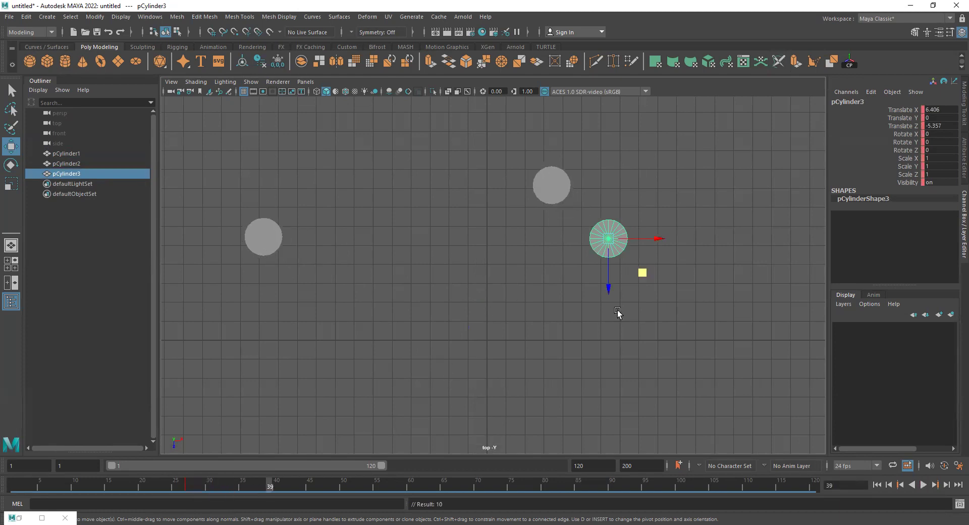
drag(642, 273, 740, 326)
key(s)
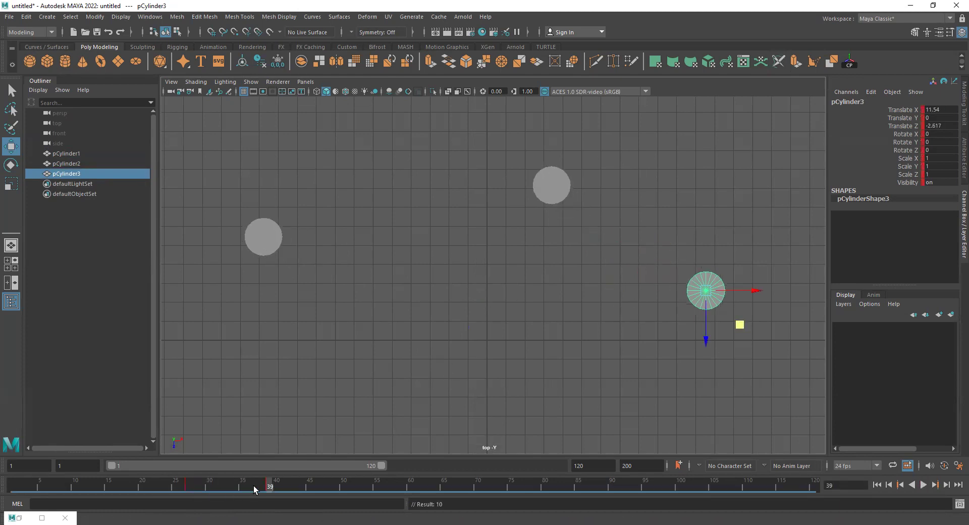
Play the animation from frame 1 to preview all three cylinders colliding in sequence
drag(255, 489, 13, 484)
click(924, 485)
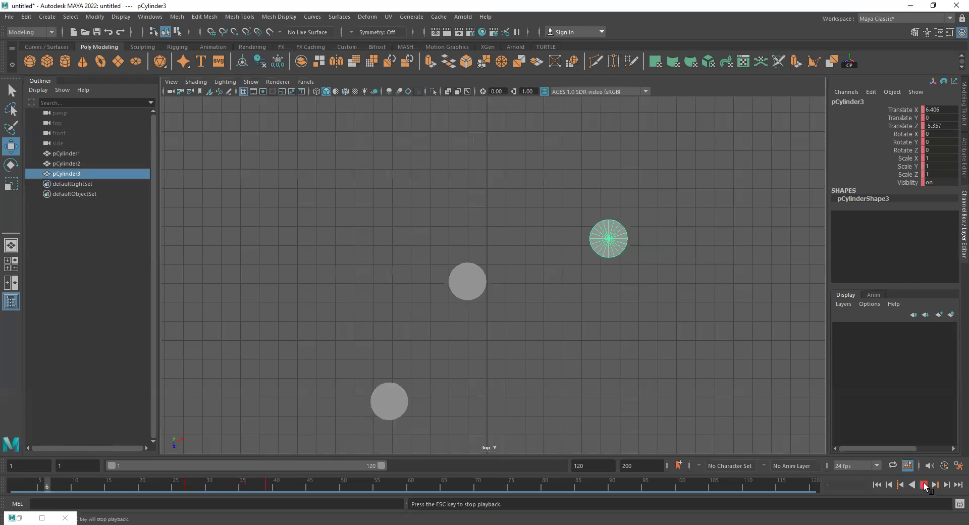
click(924, 485)
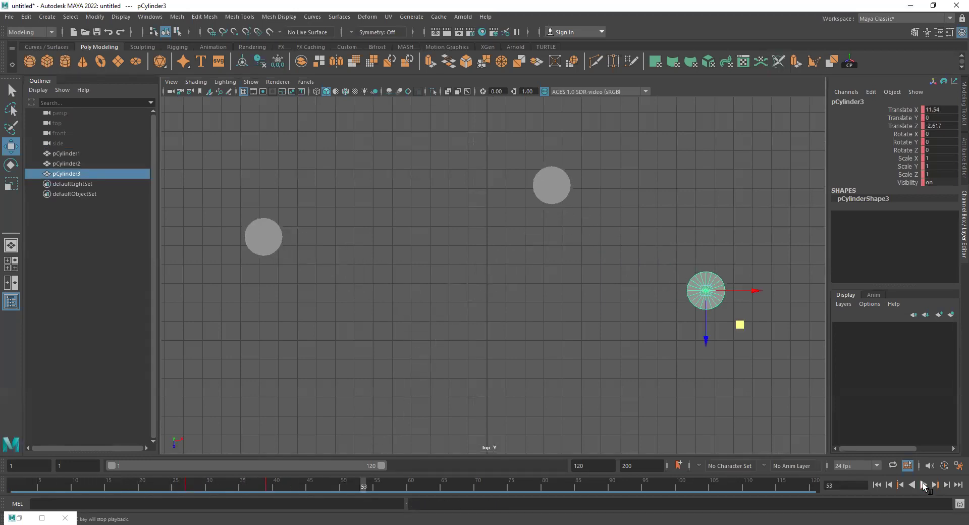
Select pCylinder2 and give its frame 15 keys linear tangents on all curves in the Graph Editor
drag(595, 177, 546, 214)
drag(297, 488, 109, 501)
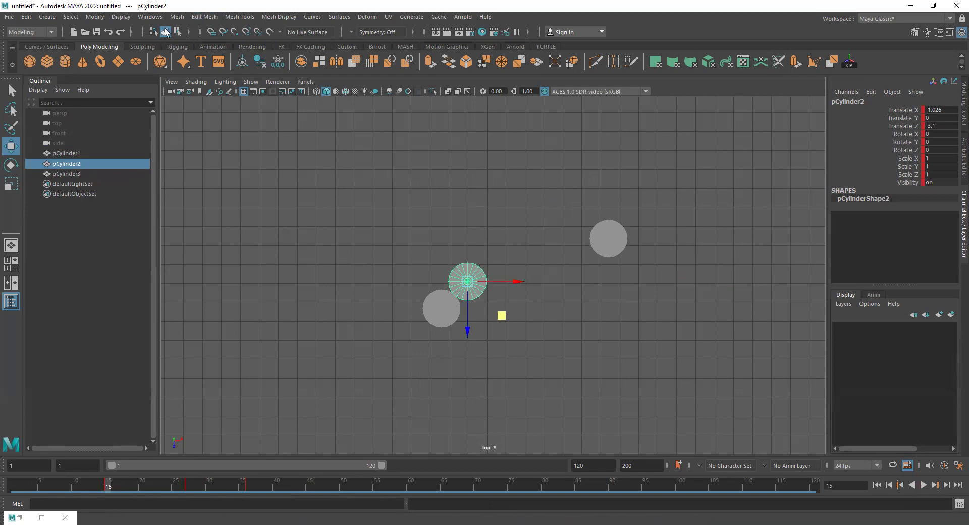
click(149, 18)
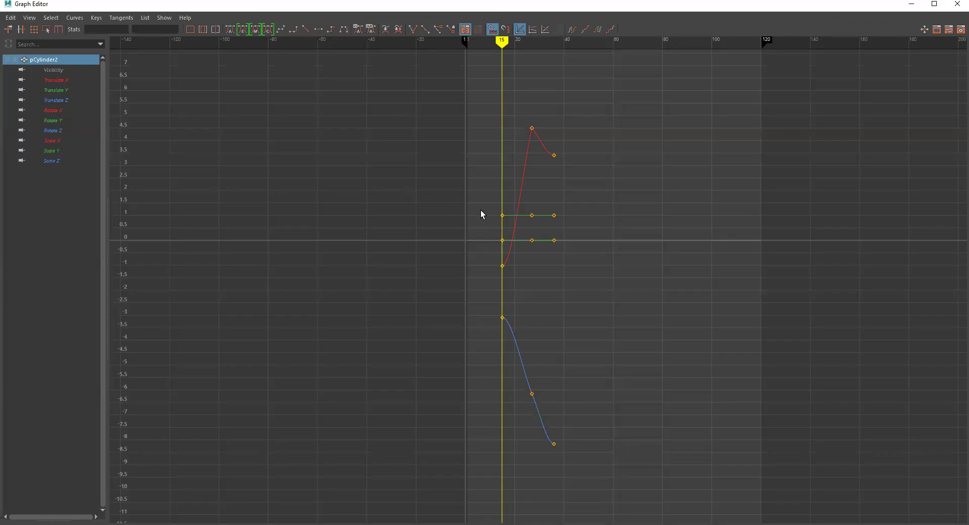
drag(461, 208, 510, 354)
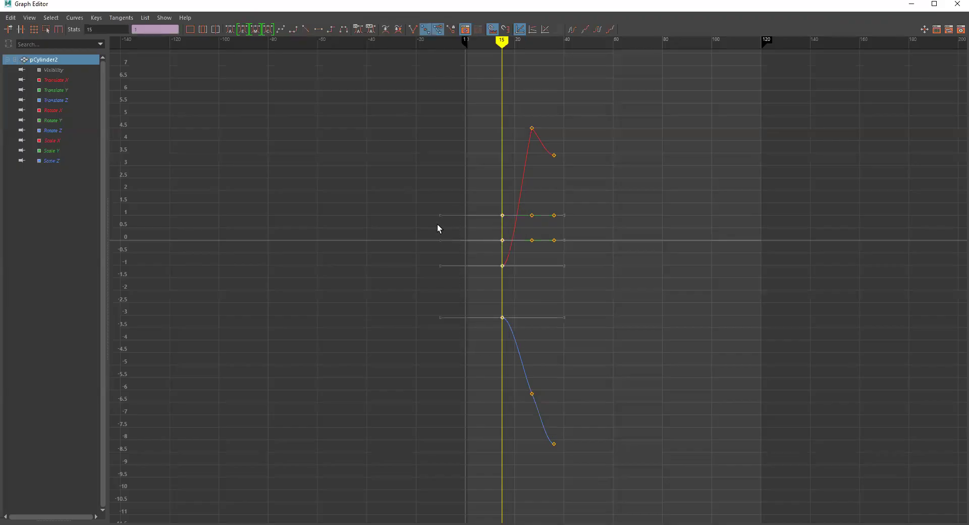
click(307, 29)
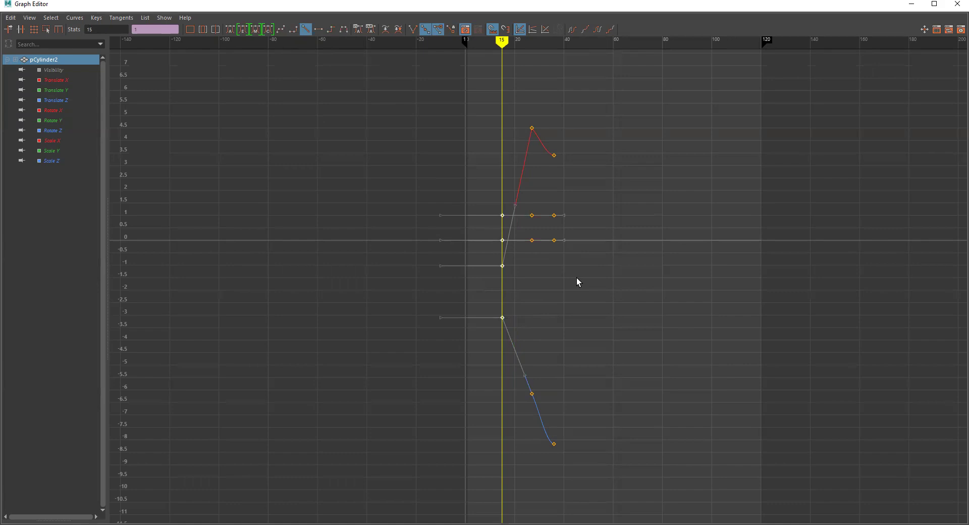
Frame pCylinder2's curves in the Graph Editor and examine the tangents of its keys at frames 15, 27 and 36
drag(440, 88, 720, 498)
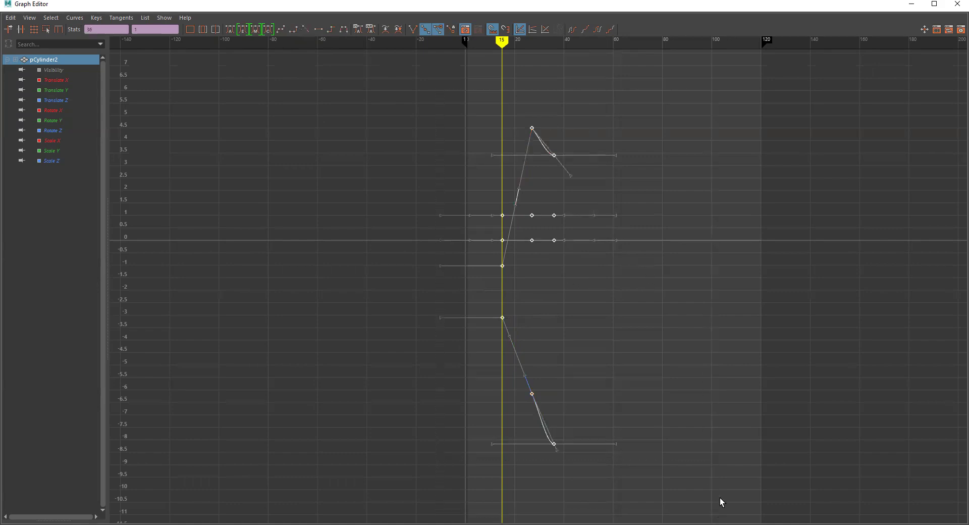
key(f)
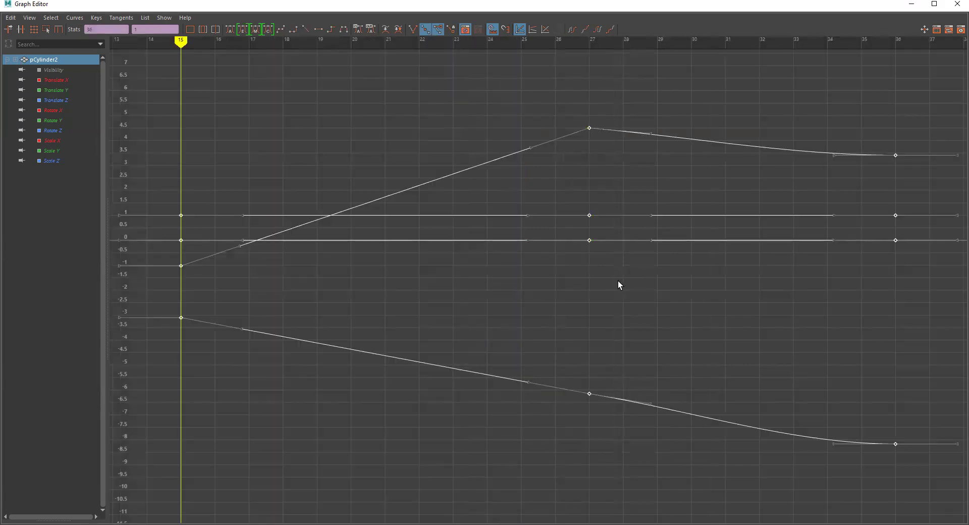
click(618, 281)
drag(271, 199, 143, 389)
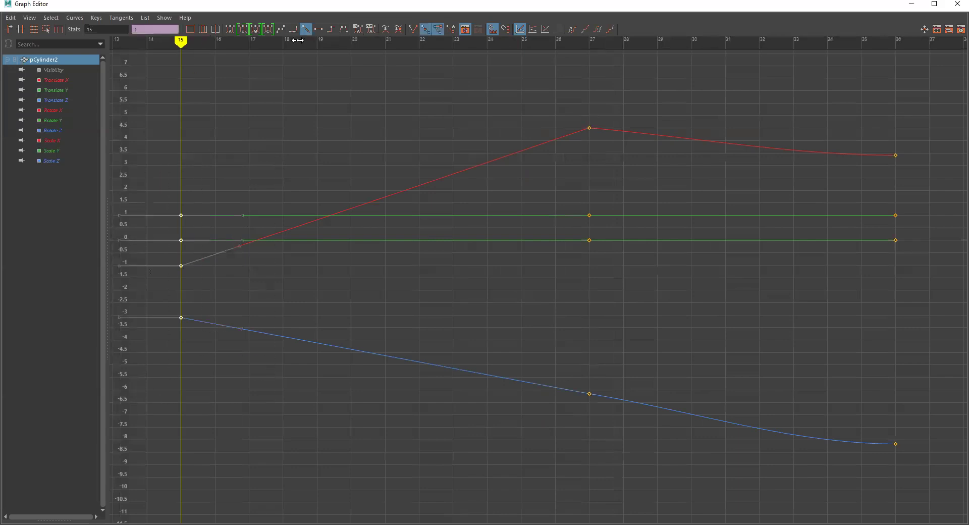
drag(516, 96, 646, 452)
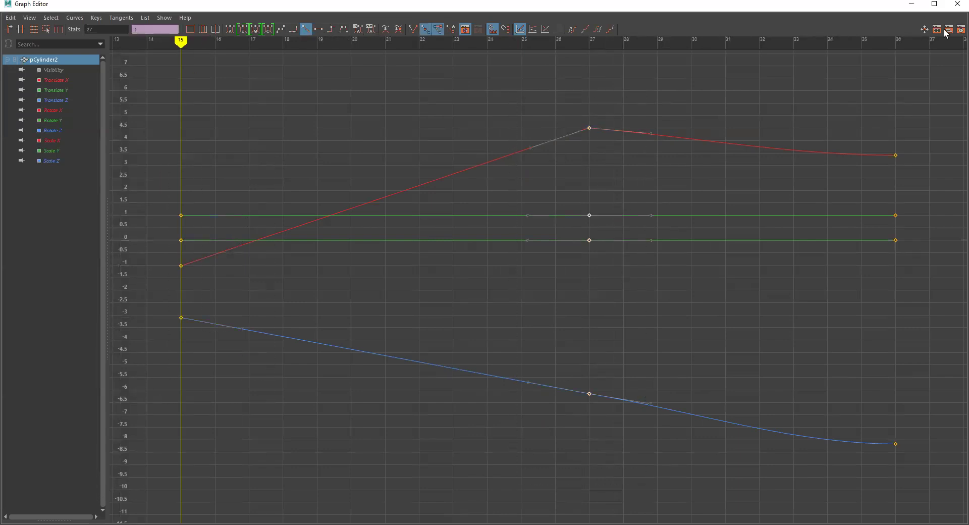
drag(884, 121, 958, 510)
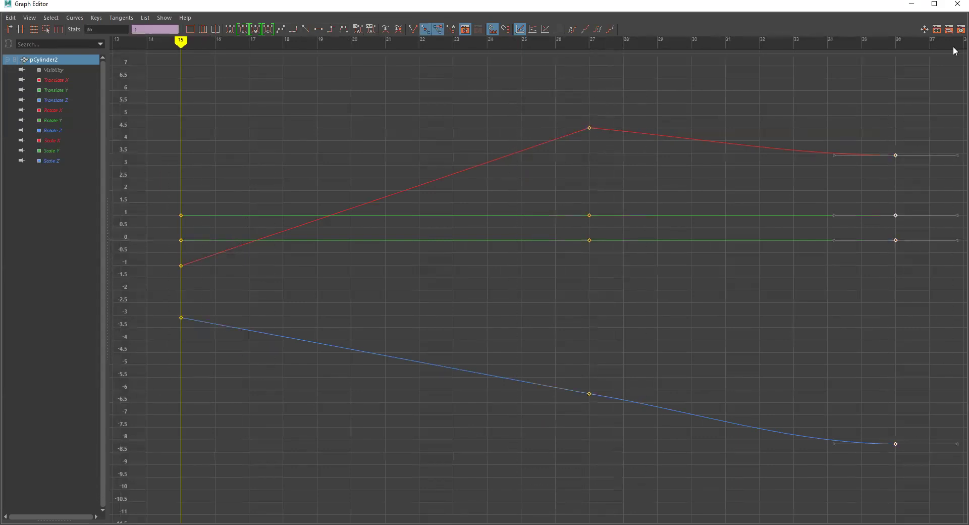
Minimize the Graph Editor and play from frame 1 to preview pCylinder2's more abrupt start
click(911, 5)
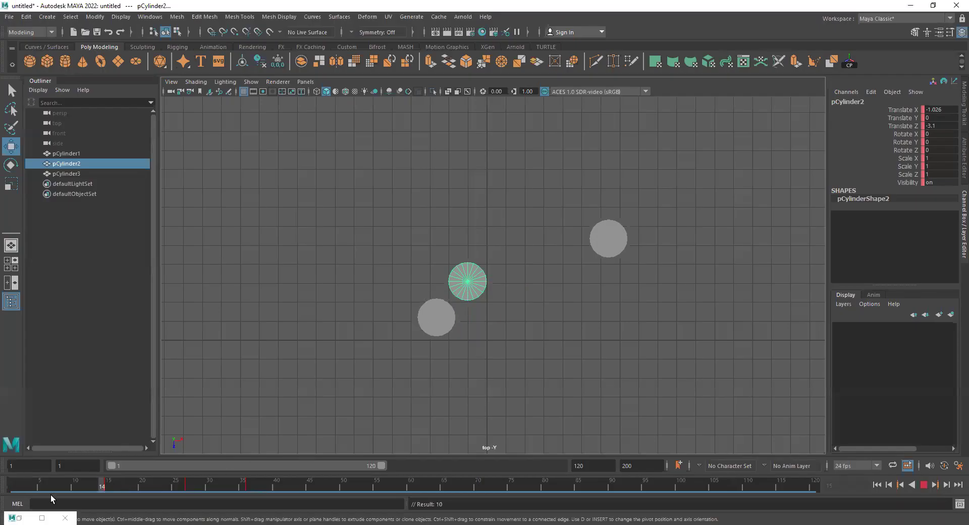
click(924, 485)
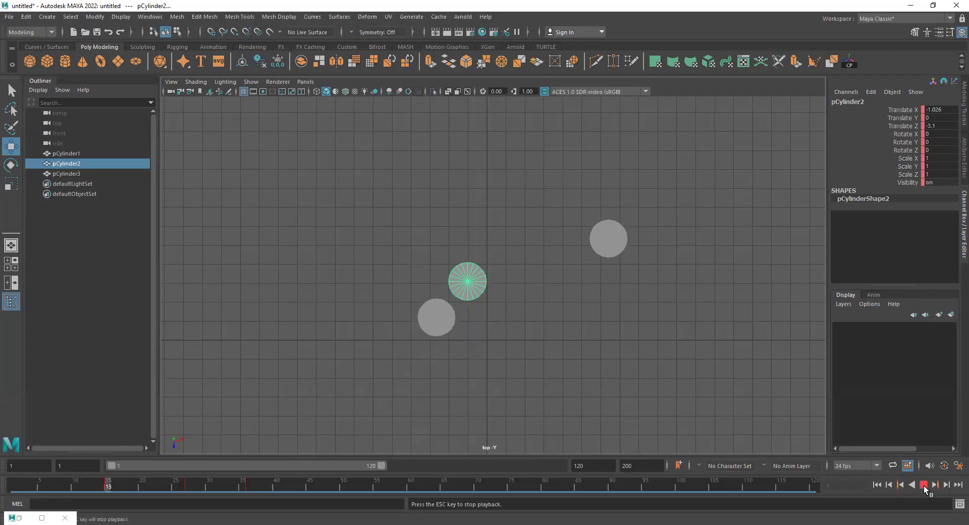
click(924, 485)
Select pCylinder3, give its frame 27 keys linear tangents in the Graph Editor, and minimize the editor
click(707, 291)
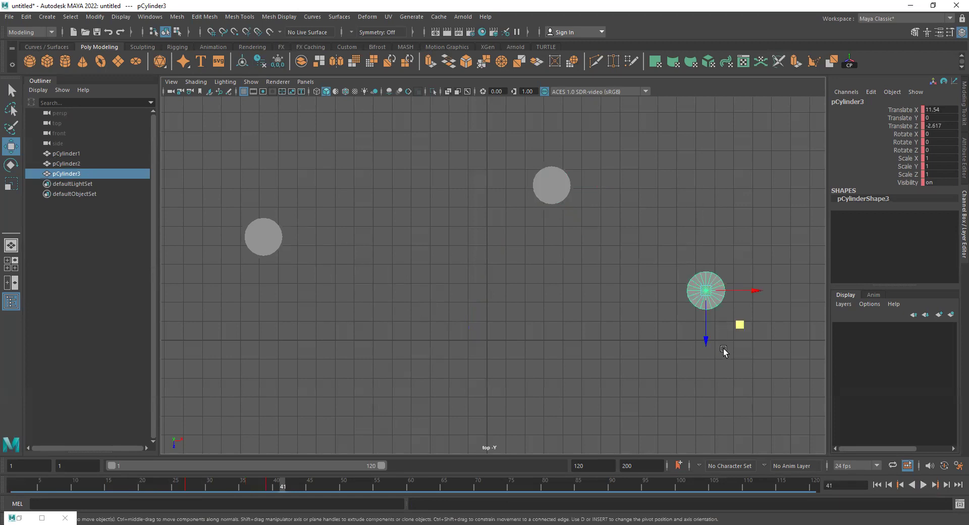
drag(225, 490, 189, 489)
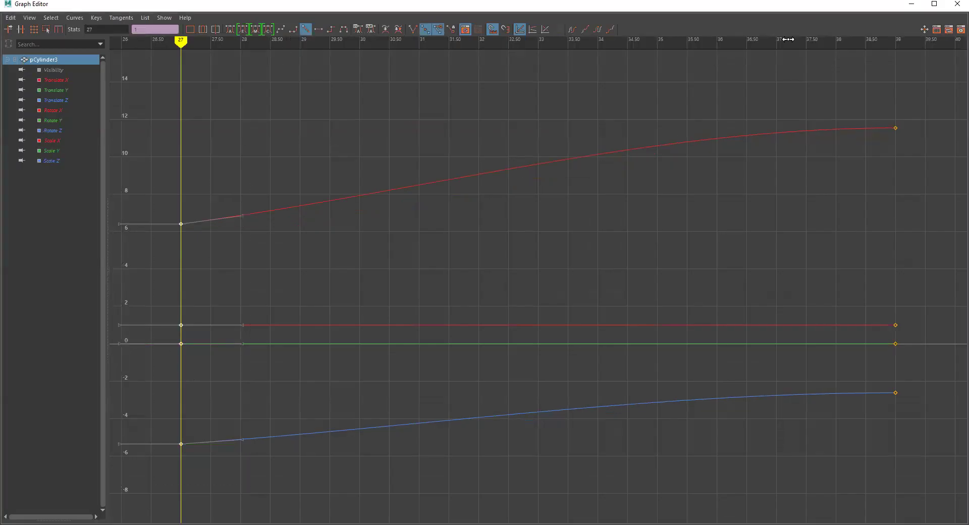
click(912, 4)
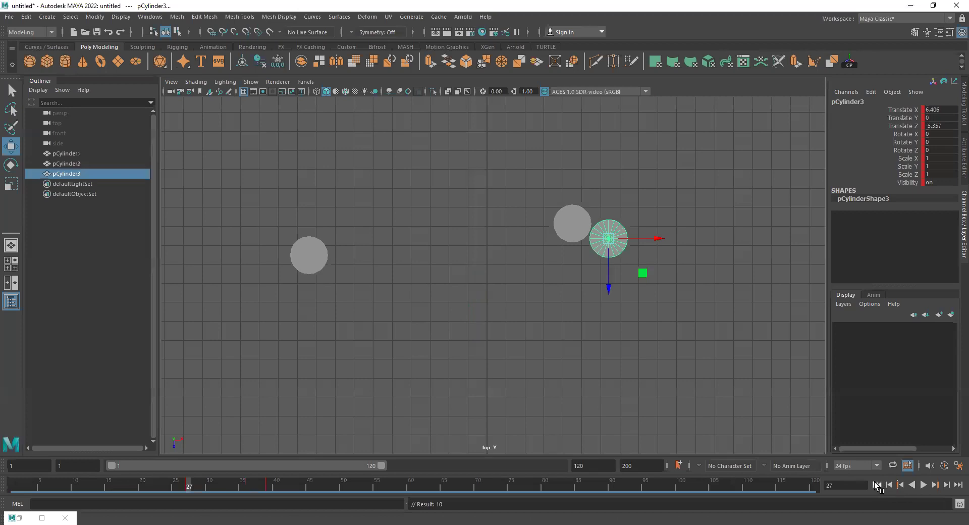
Play the cylinder collisions in the top view and again in the perspective view, orbiting to see them from above
click(924, 484)
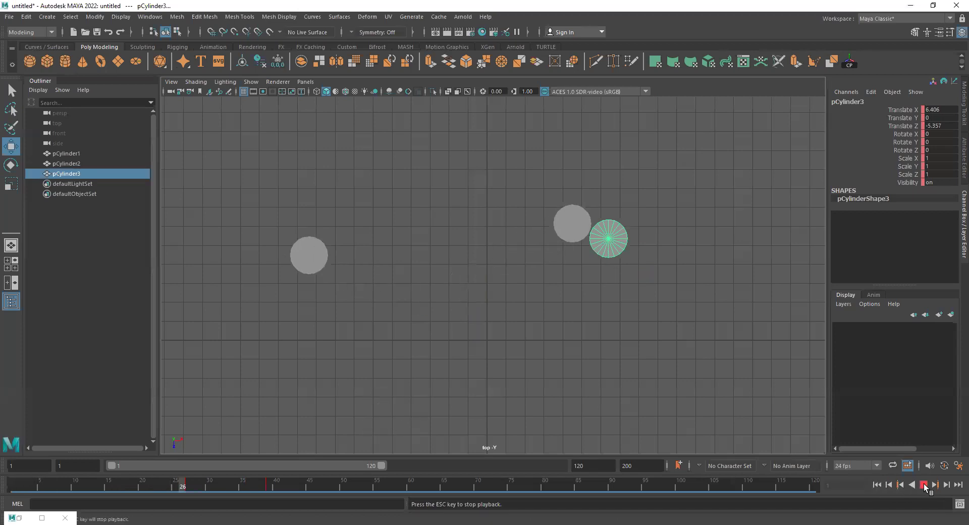
click(923, 484)
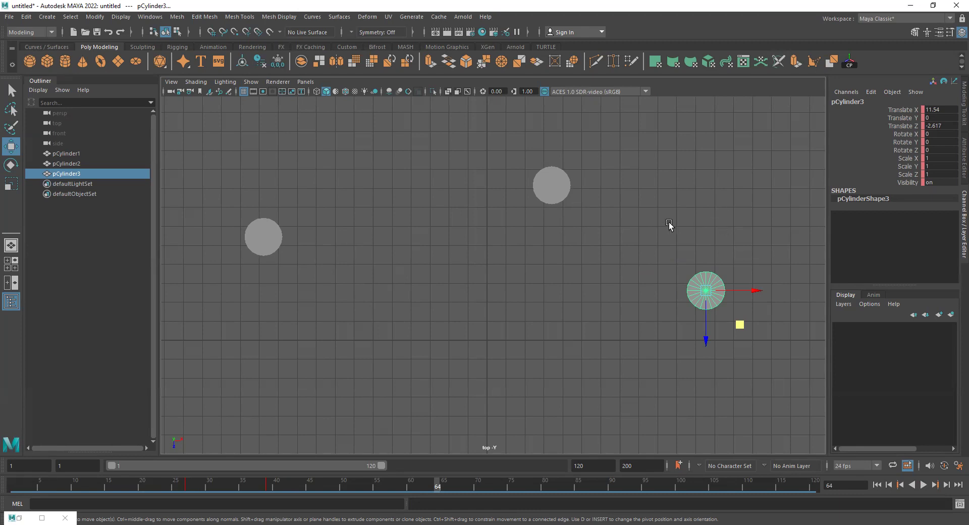
key(space)
drag(669, 226, 671, 217)
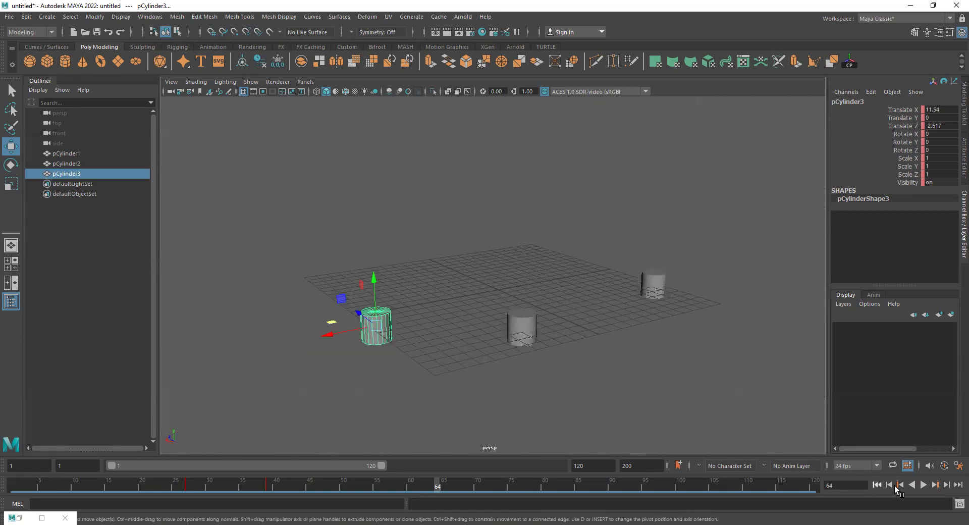
click(900, 485)
click(925, 485)
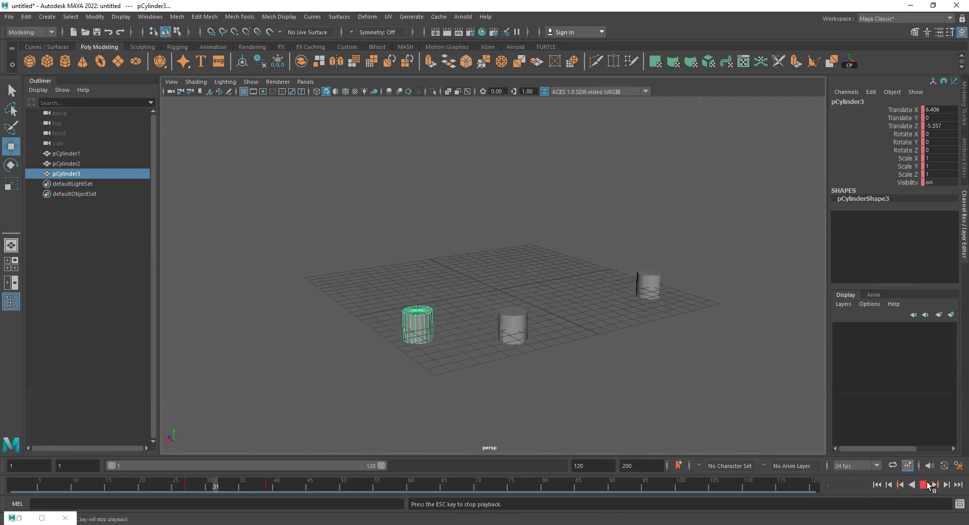
alt+drag(650, 252, 634, 300)
key(Escape)
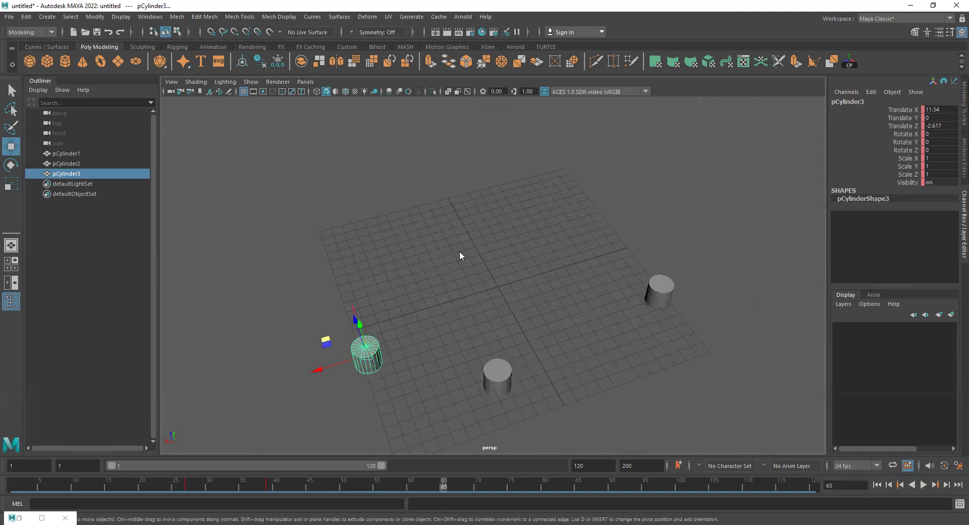
Switch to the front view, create a polygon sphere and move it up to about Y 0.99 and X 0.23
key(space)
drag(459, 250, 495, 267)
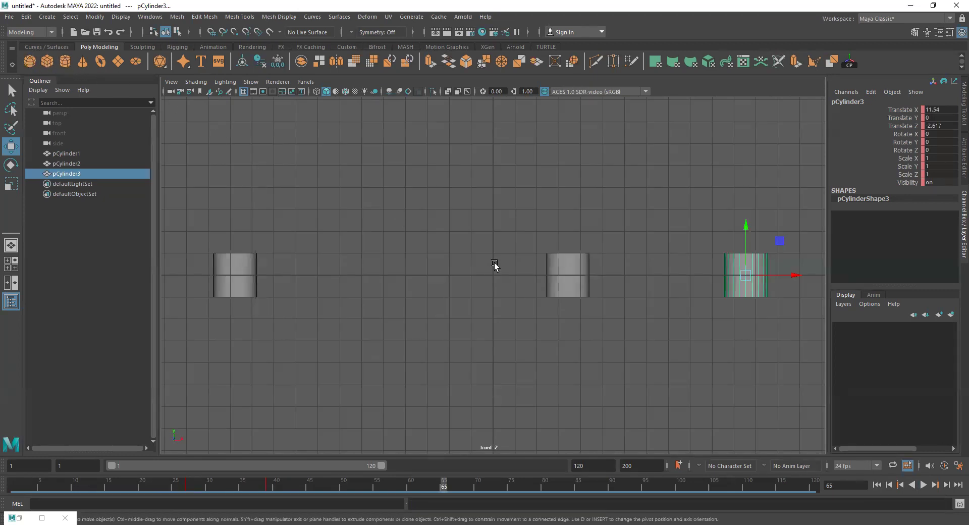
shift+right_drag(494, 266, 507, 310)
alt+middle_drag(507, 310, 524, 342)
mouse_move(523, 335)
mouse_down()
mouse_move(516, 272)
mouse_move(478, 318)
mouse_move(534, 322)
mouse_up()
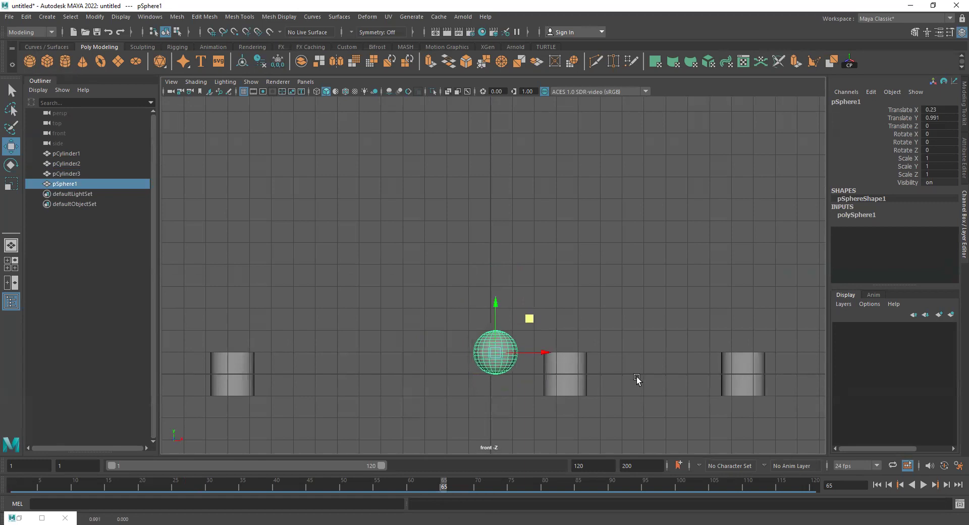
Move the sphere along X to about -28.7, well clear of the cylinders
scroll(637, 378, down, 1)
click(605, 462)
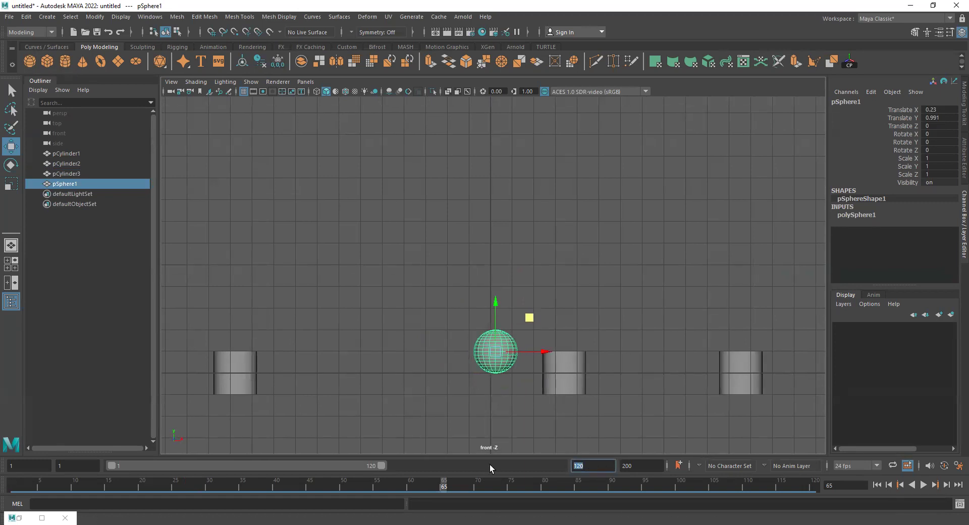
drag(545, 353, 176, 352)
mouse_move(763, 379)
alt+middle_down()
mouse_move(833, 383)
mouse_move(758, 372)
alt+middle_up()
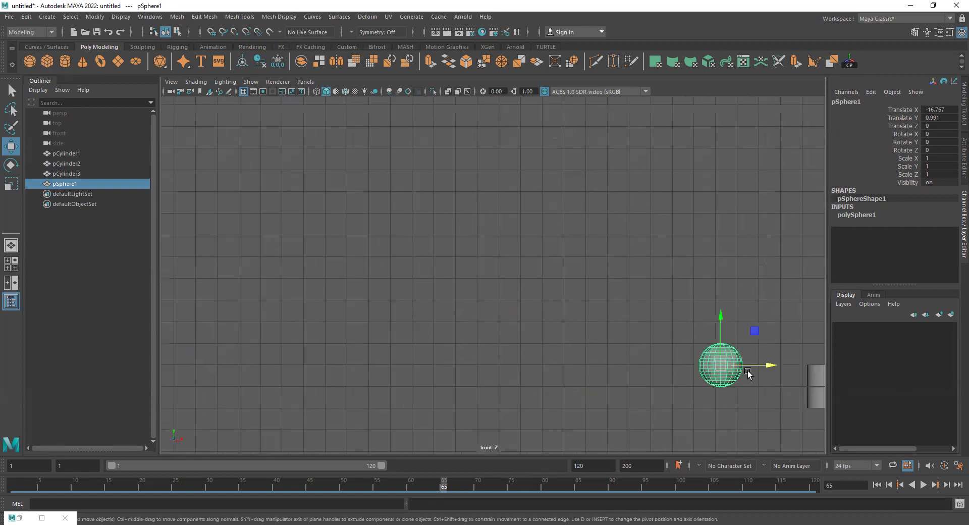
drag(759, 372, 456, 364)
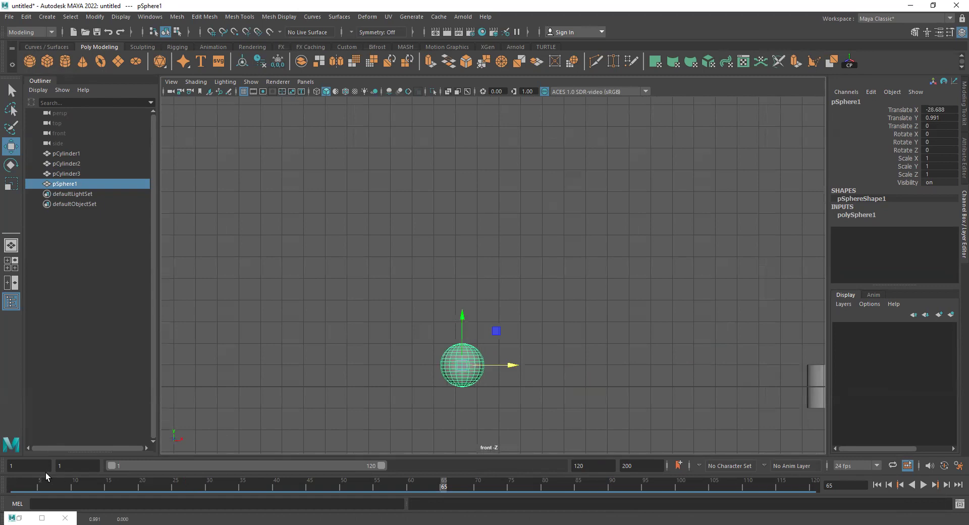
Return to frame 1 and set a key for the sphere's starting position
click(842, 485)
text(50)
key(Return)
scroll(510, 309, down, 2)
alt+middle_drag(511, 310, 515, 381)
scroll(515, 381, down, 1)
key(alt+shift+v)
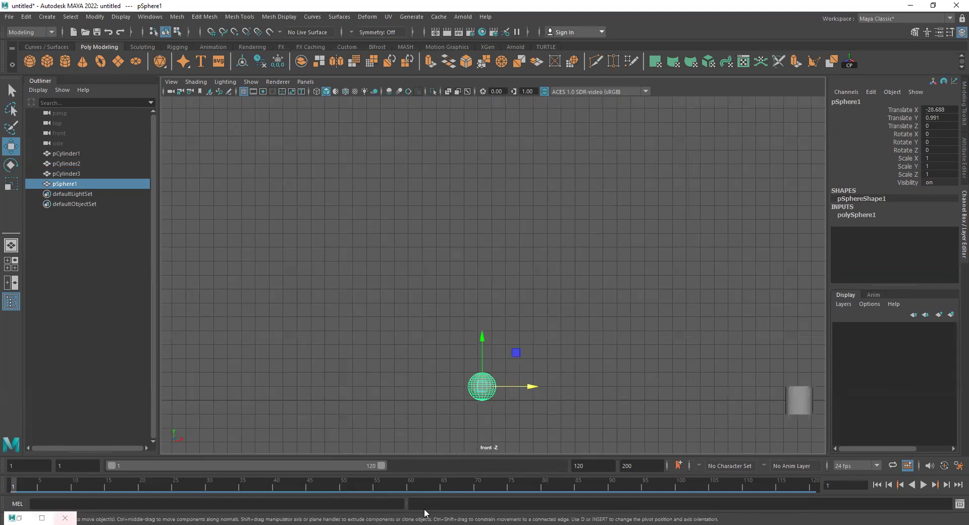
key(s)
Shorten the animation and playback range so that both end at frame 50
click(958, 484)
double_click(639, 465)
text(50)
key(Return)
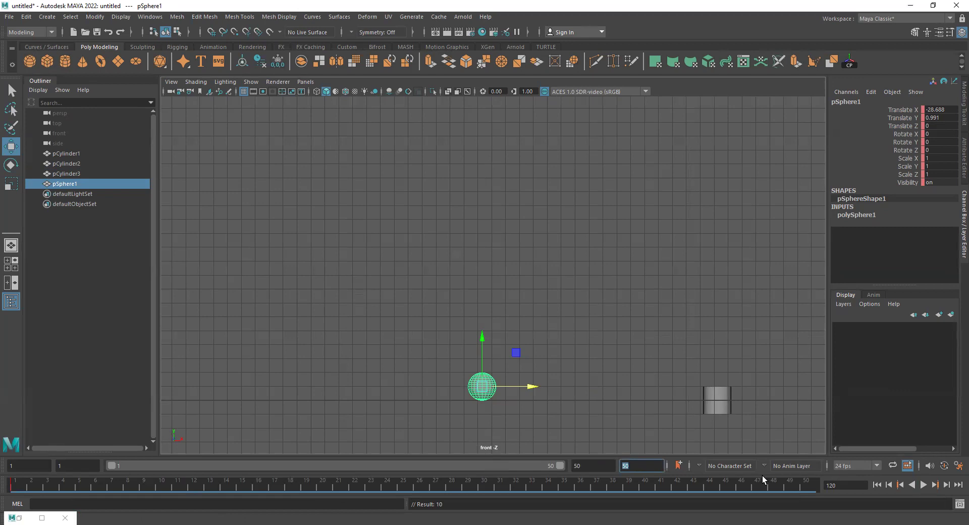
Go to frame 50 and key the sphere at its ground position
drag(766, 485, 843, 478)
text(s)
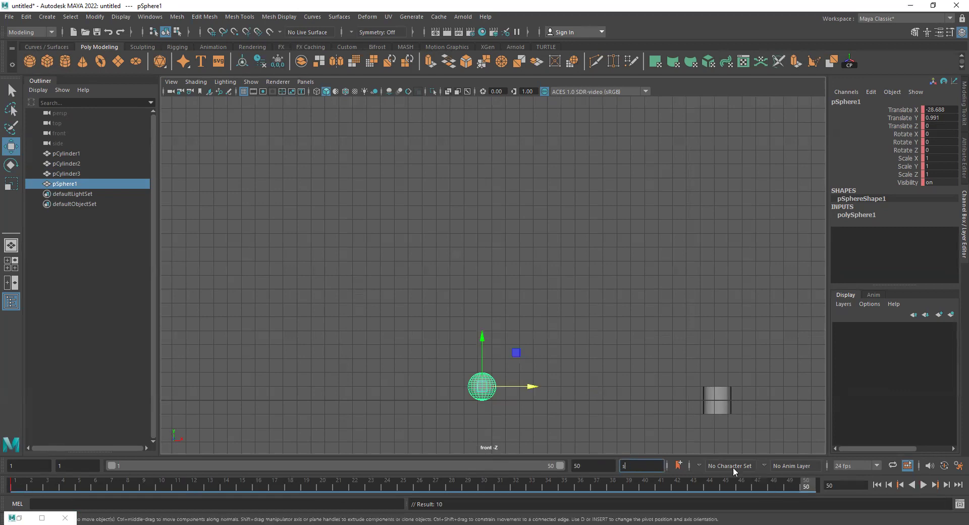
alt+right_drag(624, 299, 627, 300)
key(s)
Go to frame 25, raise the sphere to about Y 21 and key it there
drag(796, 488, 403, 488)
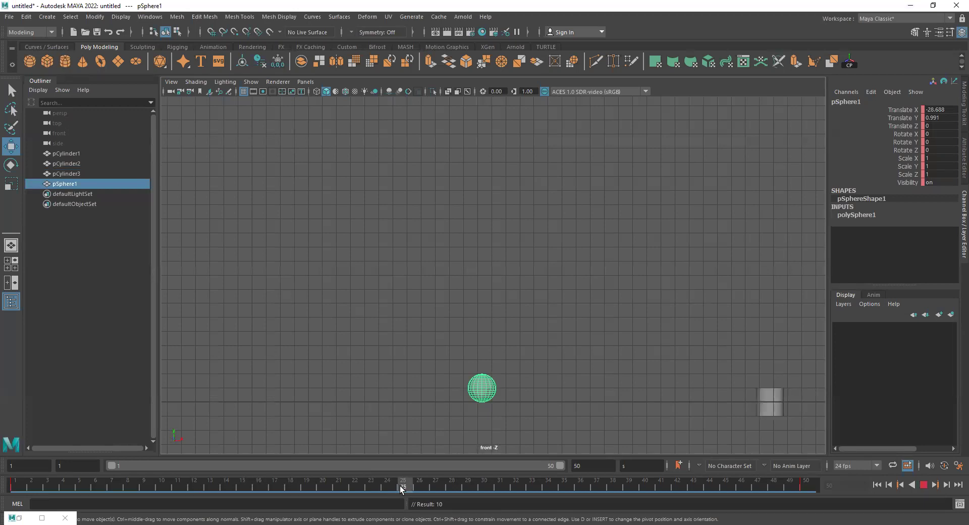
scroll(512, 380, down, 1)
middle_drag(512, 380, 511, 120)
key(s)
Play from frame 1 to preview the sphere's up-and-down motion
click(877, 484)
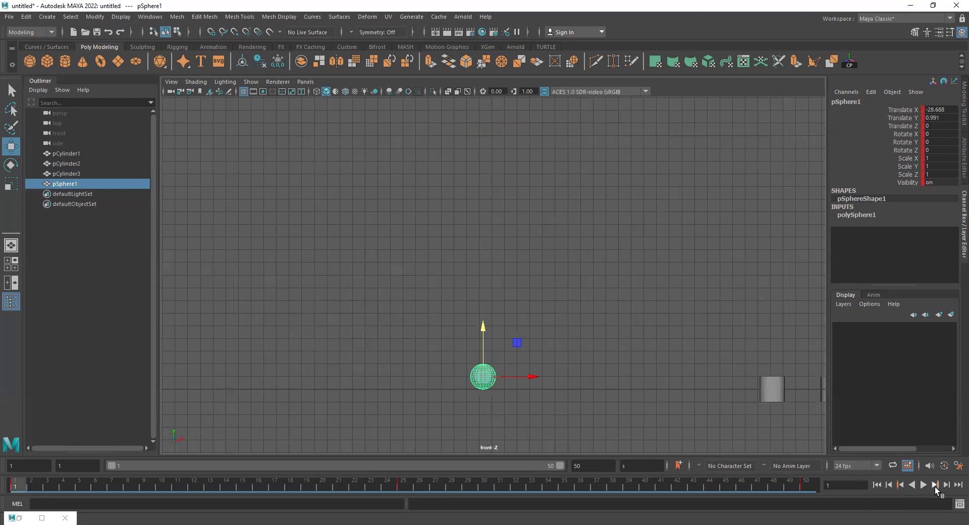
click(923, 485)
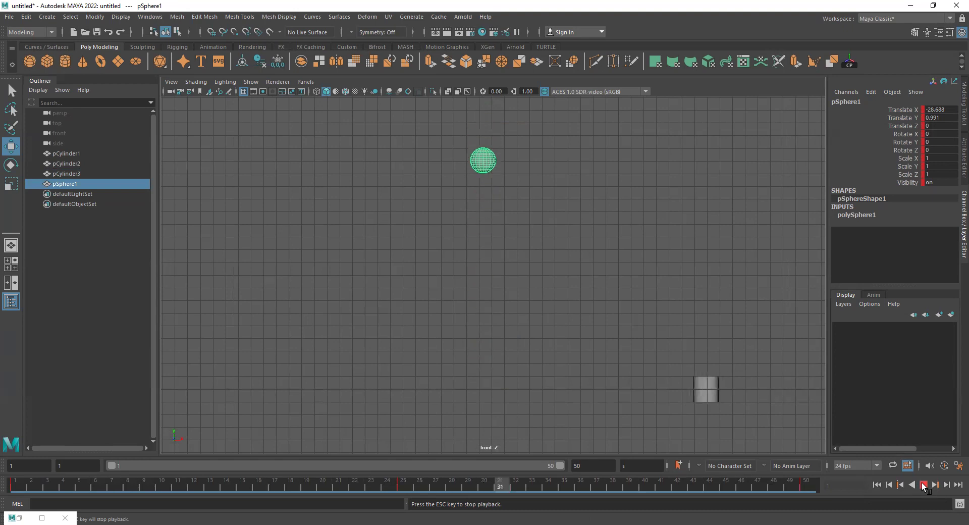
click(924, 485)
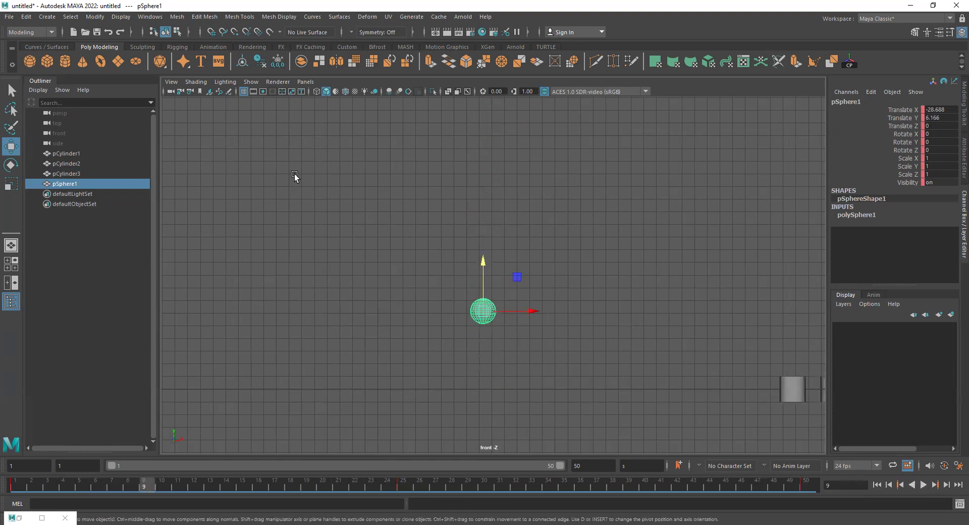
In the Graph Editor, give the sphere's keys at frames 1 and 50 linear tangents
click(41, 518)
drag(428, 318, 429, 319)
shift+drag(627, 207, 564, 348)
click(305, 29)
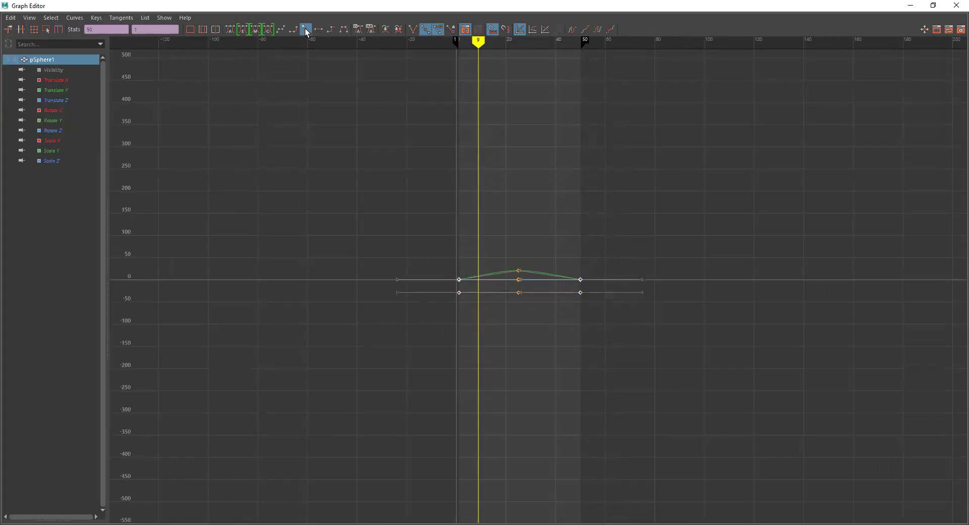
Isolate the Translate Y curve and give its frame 25 key flat tangents, trying out its tangent handle
click(69, 91)
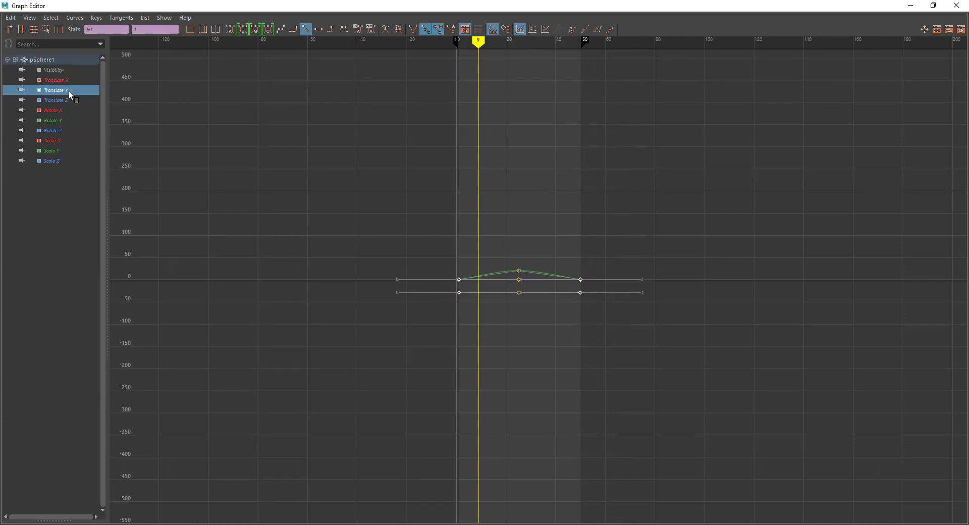
scroll(413, 271, up, 7)
scroll(330, 133, up, 1)
scroll(330, 133, down, 1)
drag(330, 133, 438, 217)
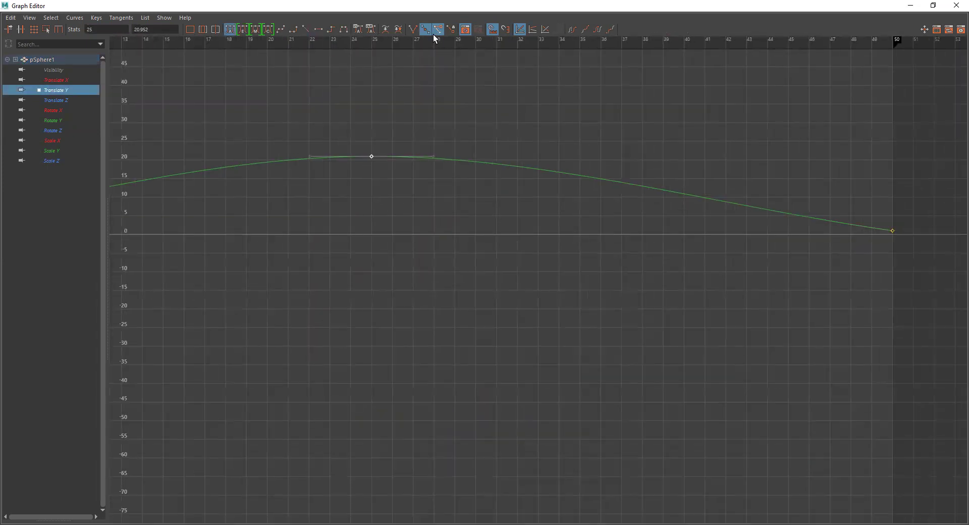
alt+middle_drag(432, 226, 473, 246)
click(317, 30)
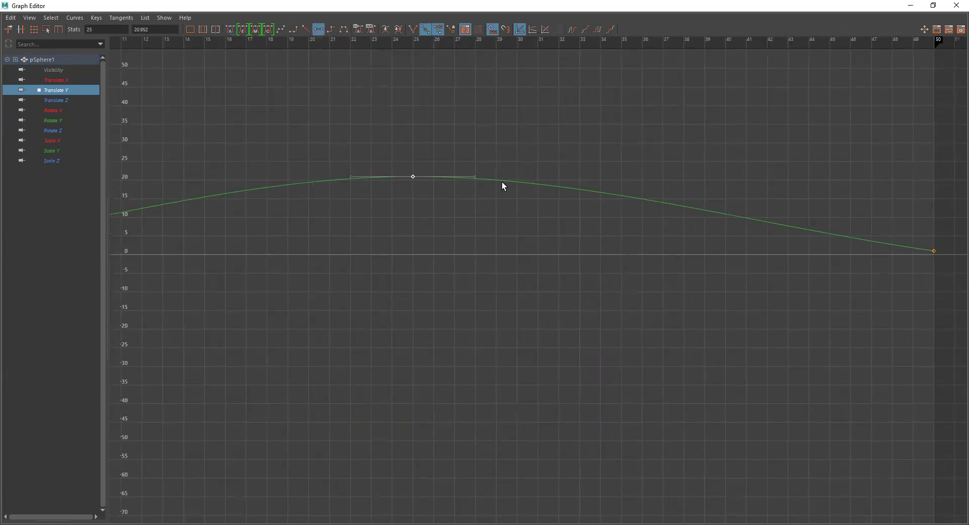
click(473, 178)
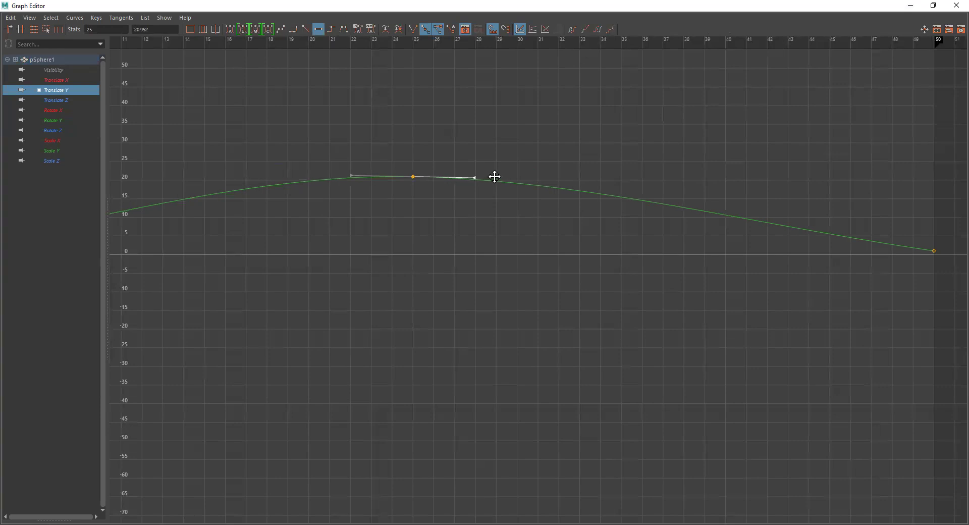
drag(522, 128, 309, 219)
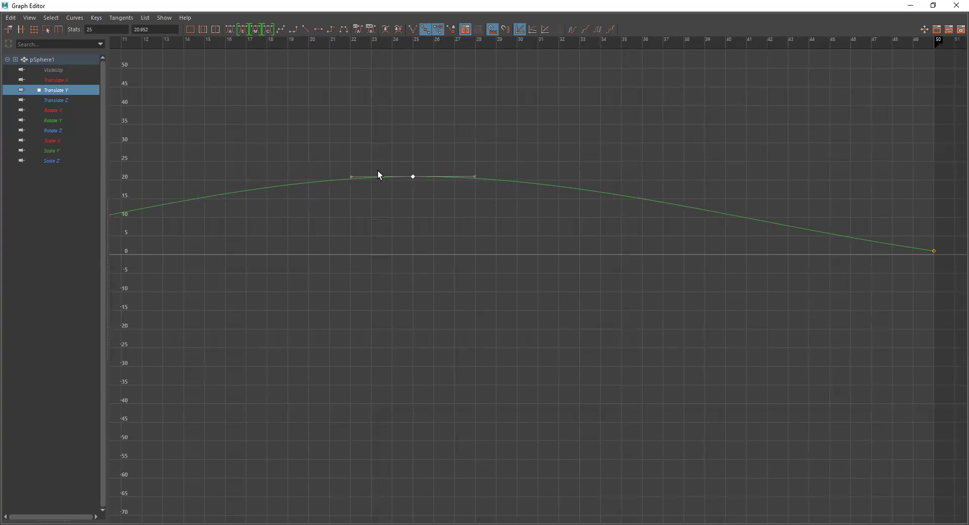
Minimize the Graph Editor and play the animation to preview the sphere's bounce with the edited tangents
click(911, 5)
click(923, 485)
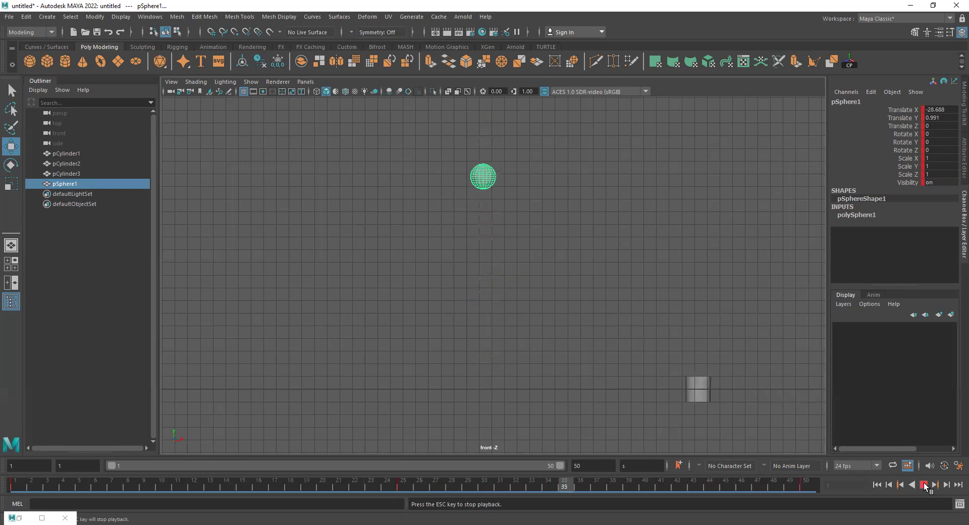
click(925, 484)
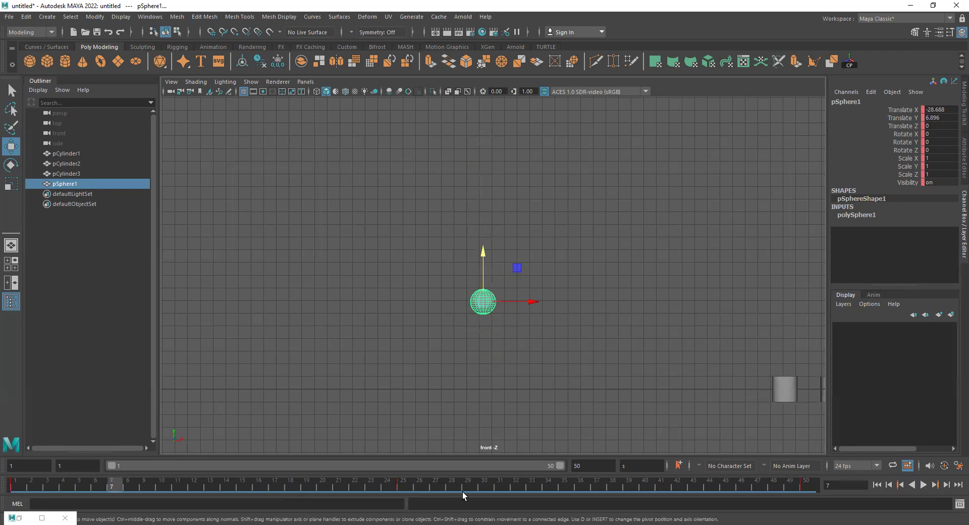
Try compressing the sphere's frame 1 to 50 keys to about half their length on the Time Slider, and undo it
double_click(15, 487)
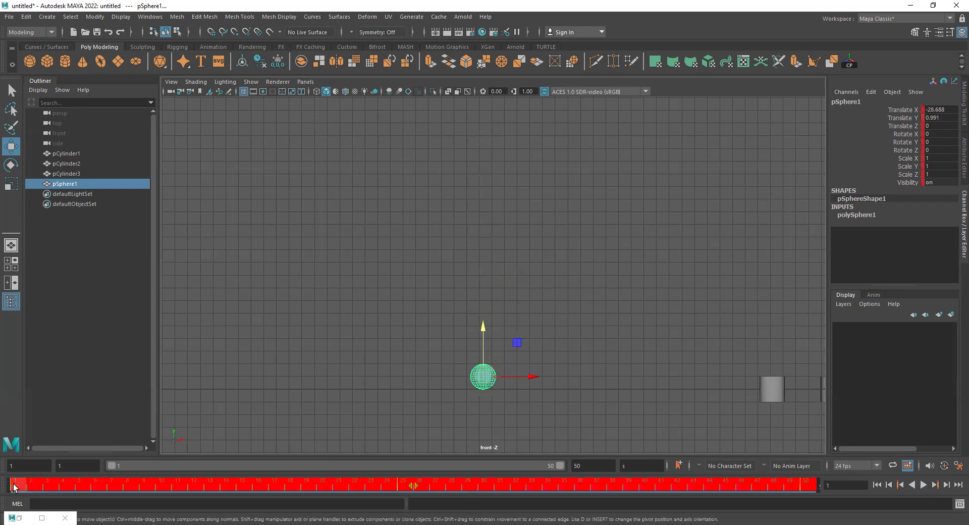
click(791, 483)
shift+drag(807, 485, 14, 488)
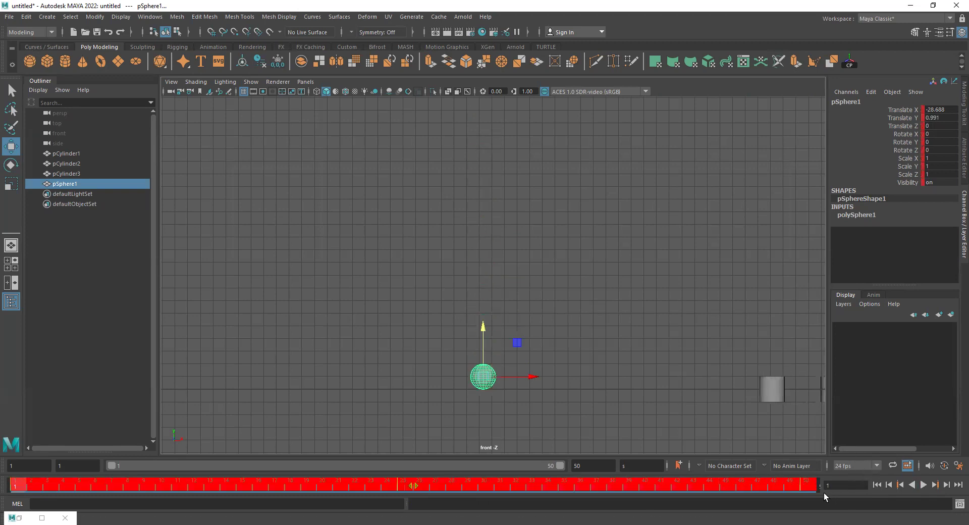
shift+drag(818, 492, 386, 487)
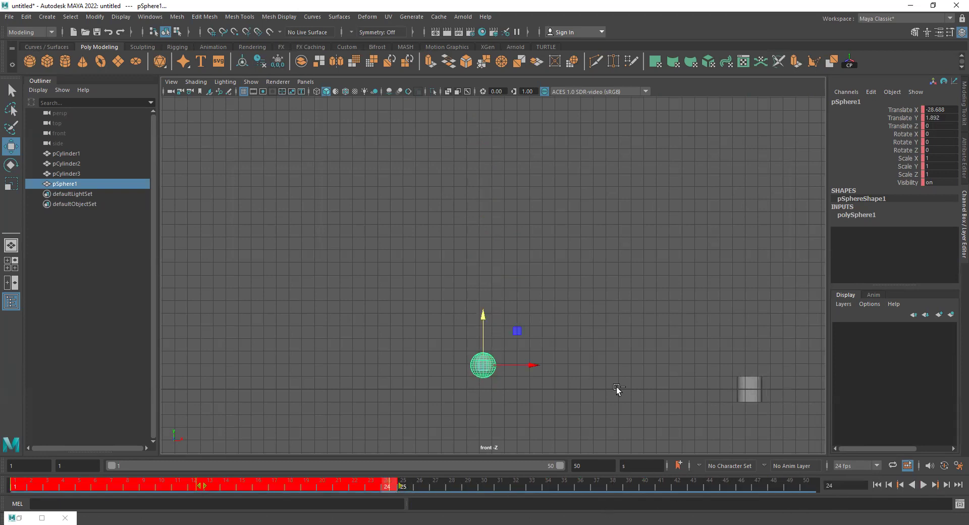
key(ctrl+z)
drag(452, 217, 516, 115)
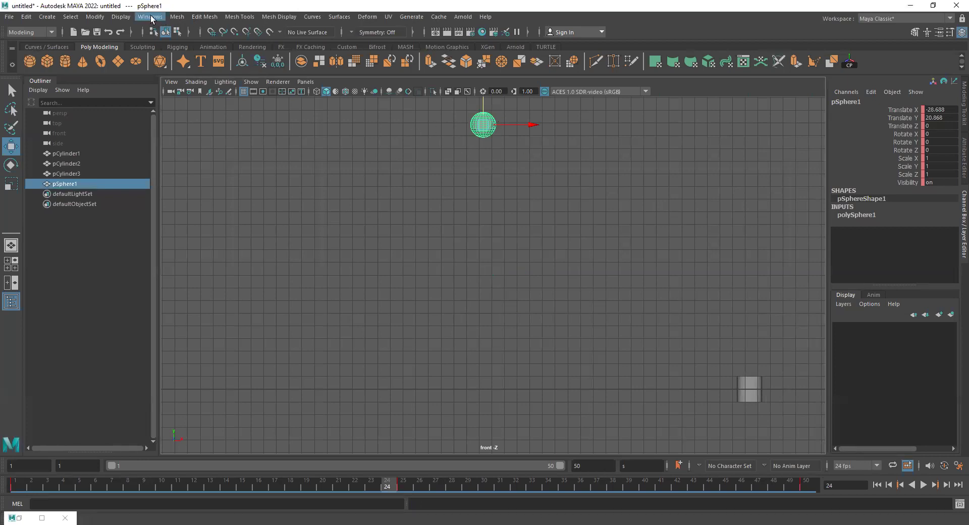
Open the Dope Sheet and frame the sphere's keys in it
click(151, 17)
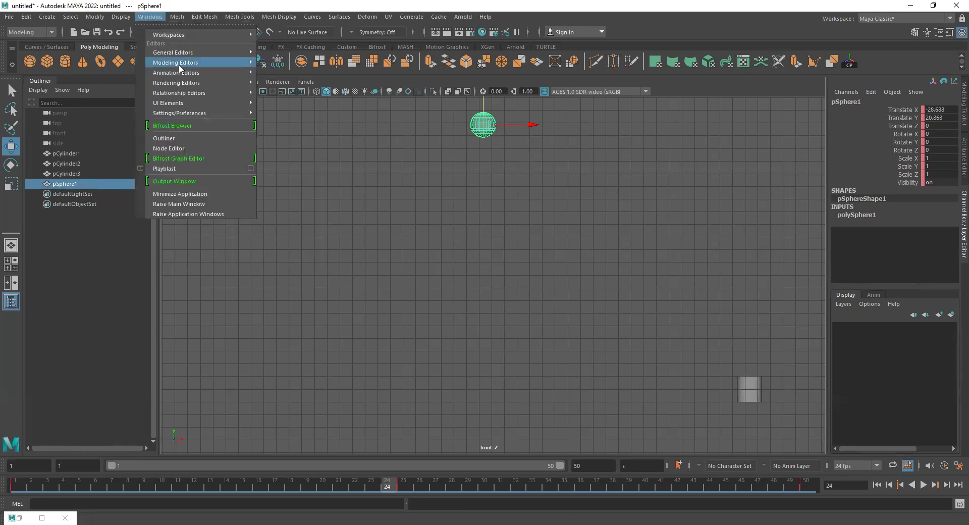
mouse_move(185, 75)
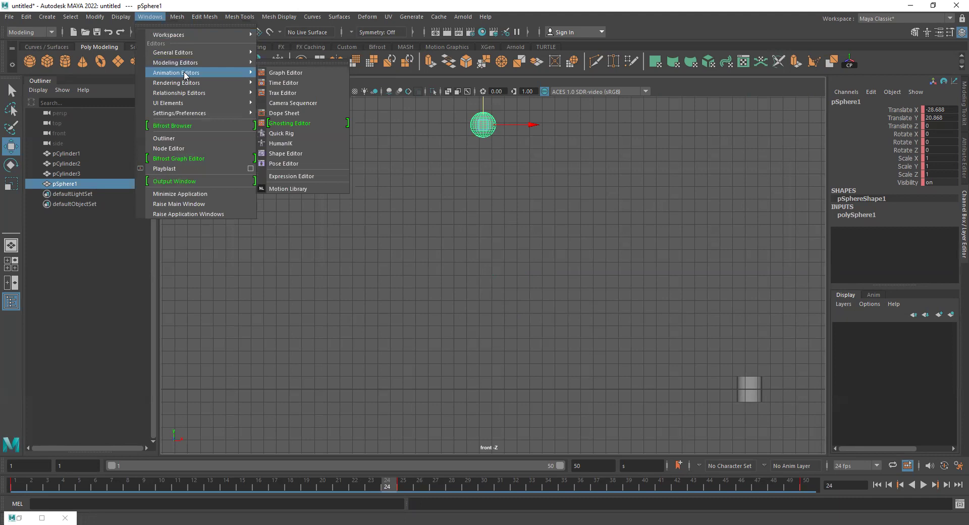
click(323, 109)
drag(281, 168, 272, 199)
key(f)
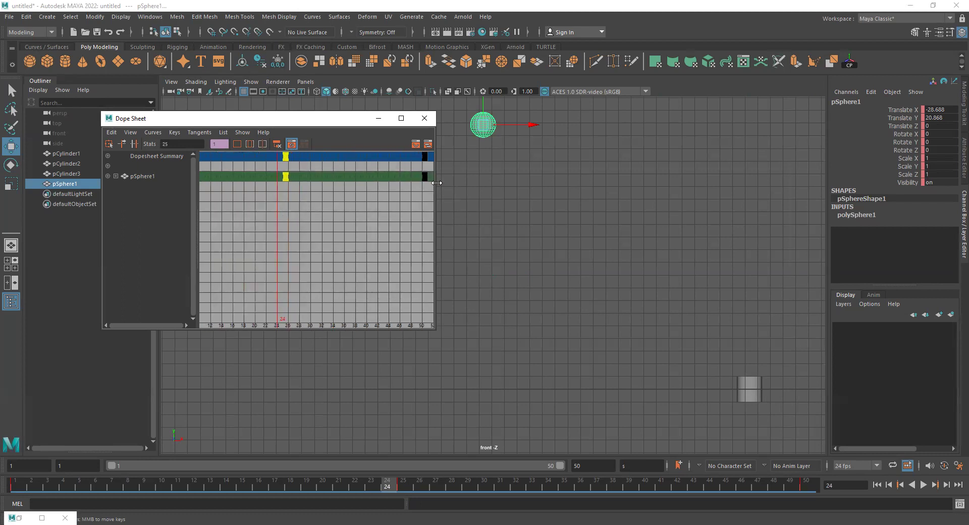
Widen the Dope Sheet and move the sphere's frame 50 key to frame 30
drag(437, 183, 589, 183)
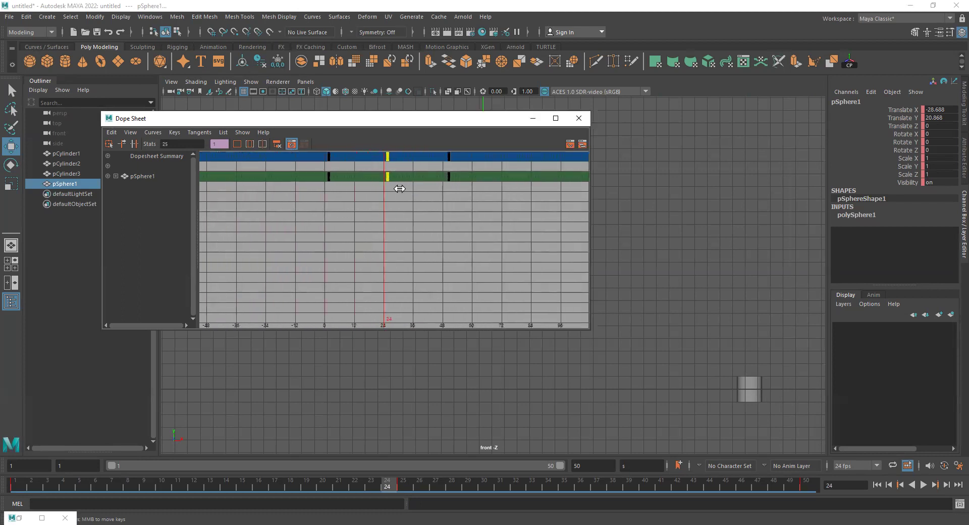
drag(327, 214, 353, 168)
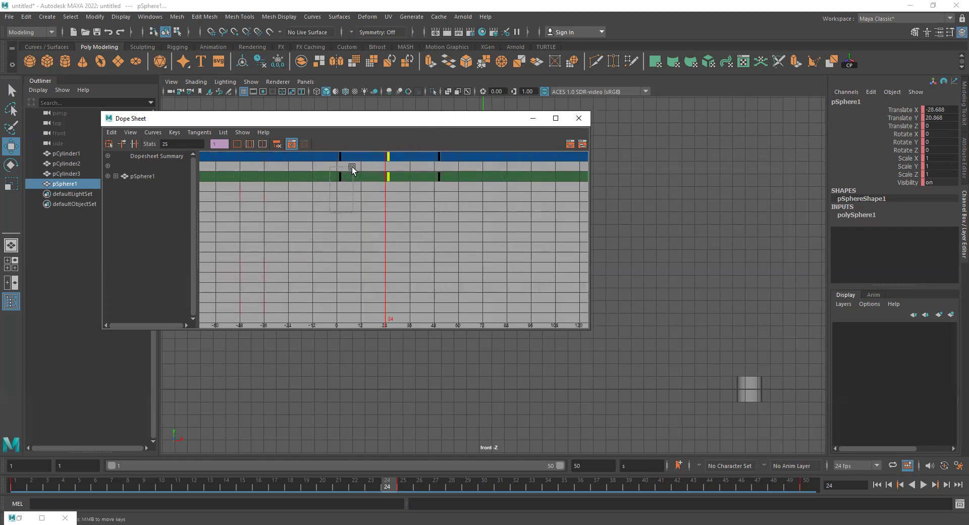
drag(421, 167, 386, 180)
click(439, 176)
text(30)
key(Return)
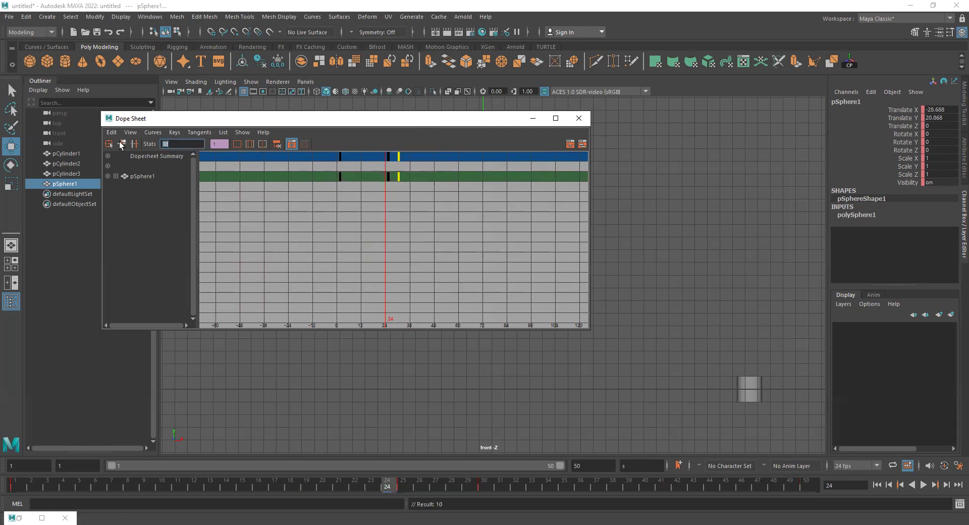
Move the sphere's middle key to frame 15 in the Dope Sheet and minimize the editor
drag(375, 198, 390, 170)
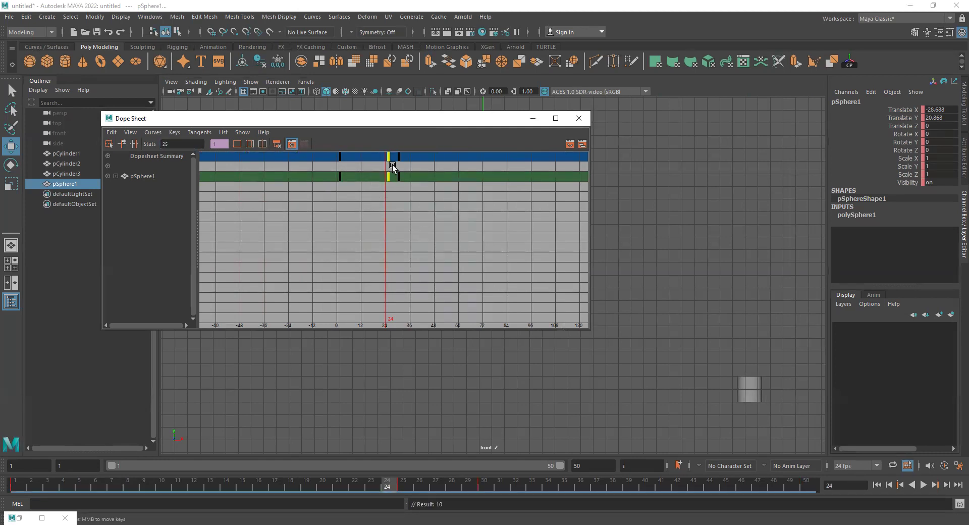
text(15)
key(Return)
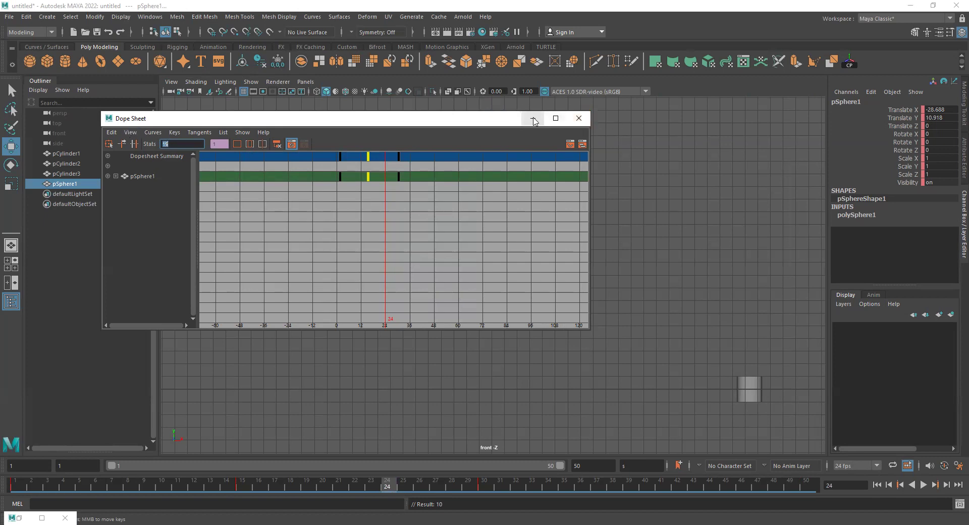
click(533, 119)
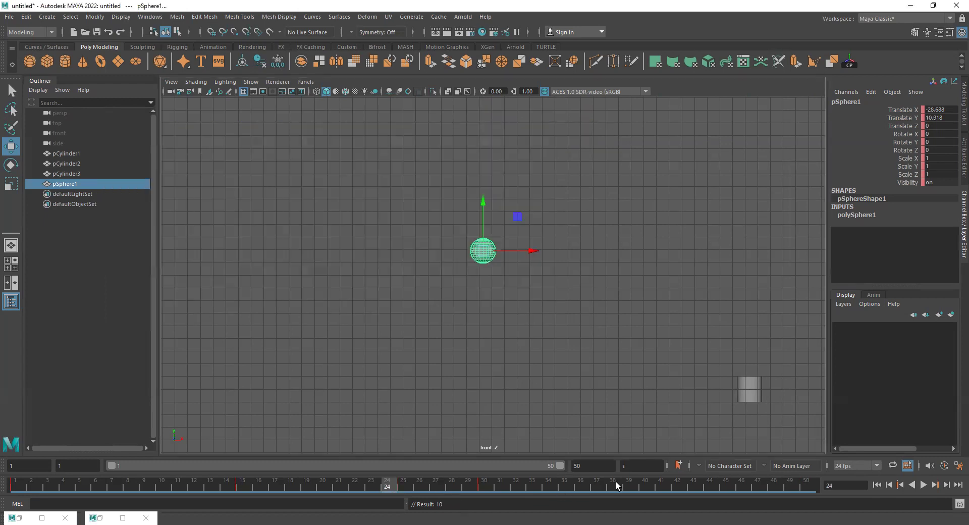
Set the playback range to end at frame 30
double_click(577, 465)
text(30)
key(Return)
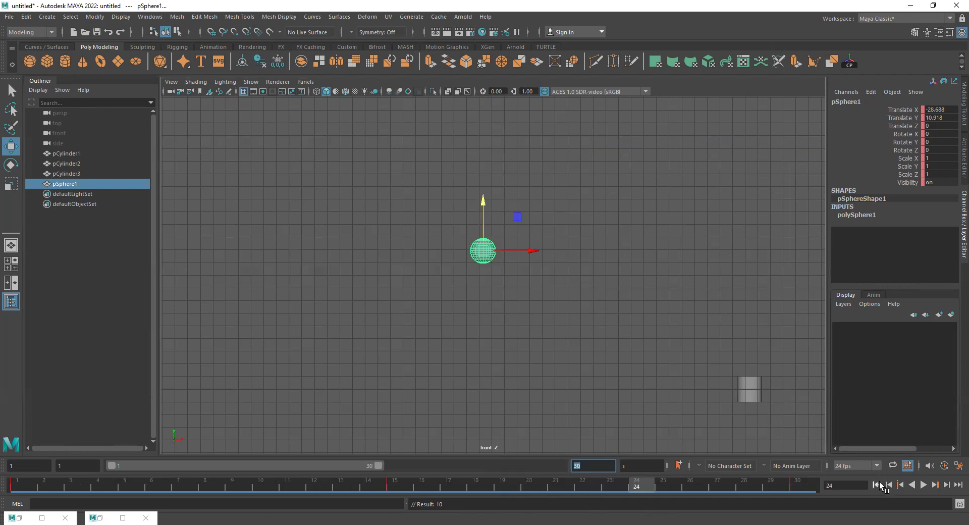
Play the sphere's retimed bounce and check its animation curves in the Graph Editor
click(921, 485)
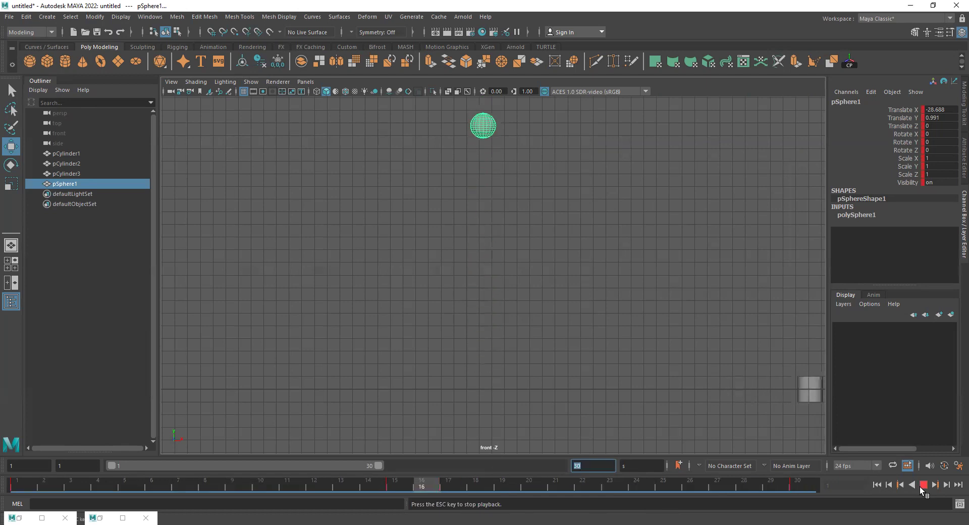
click(920, 486)
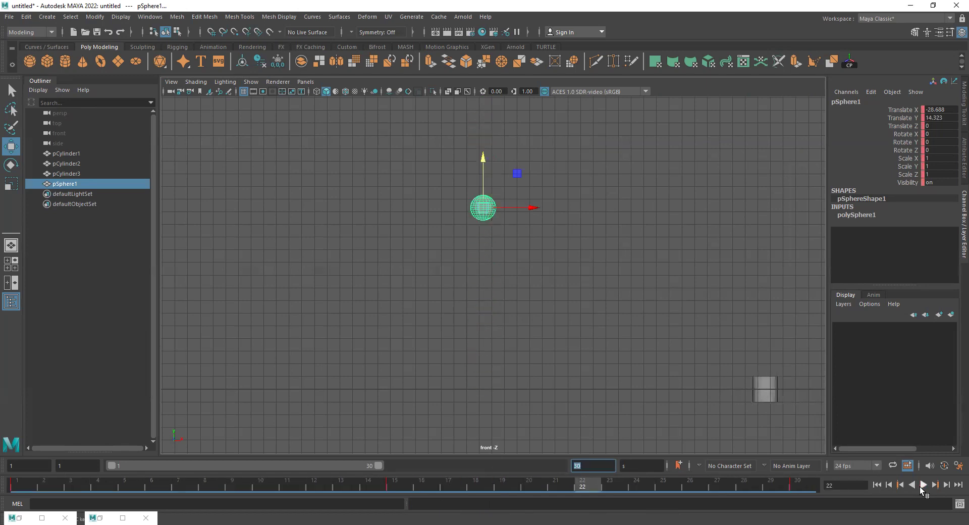
click(42, 518)
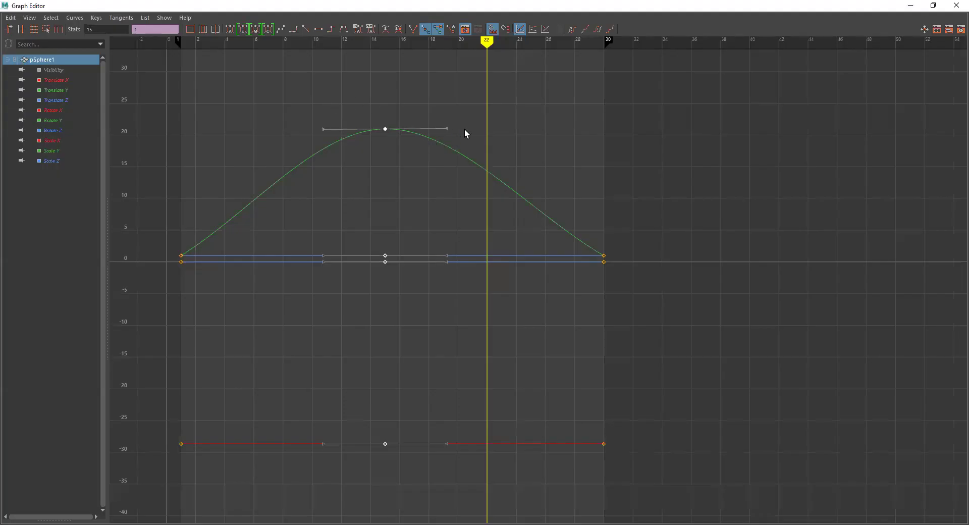
click(911, 6)
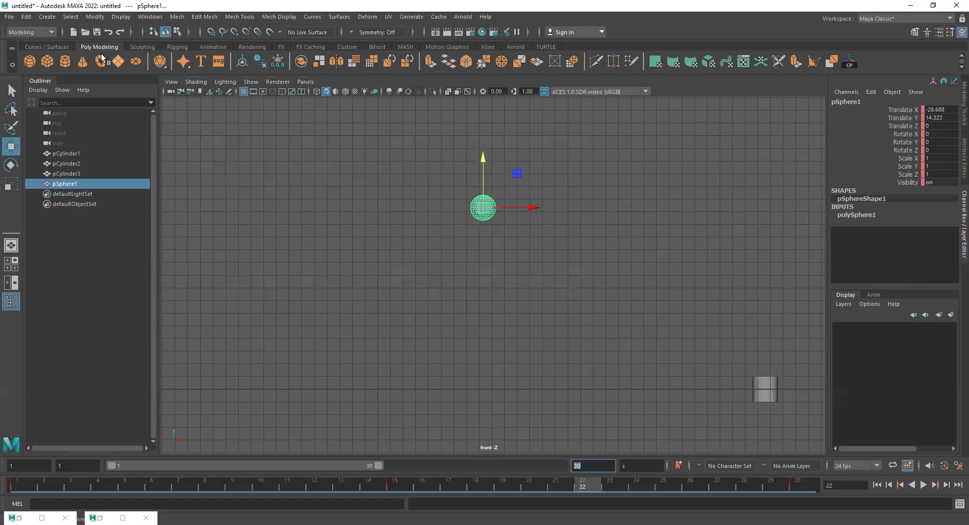
Switch to the Animation menu set and create an editable motion trail for the sphere
click(30, 31)
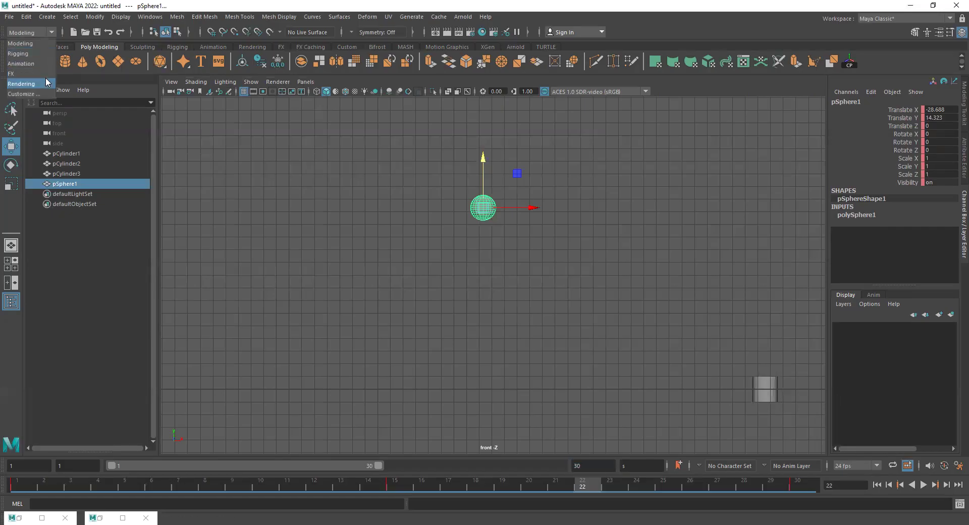
click(45, 63)
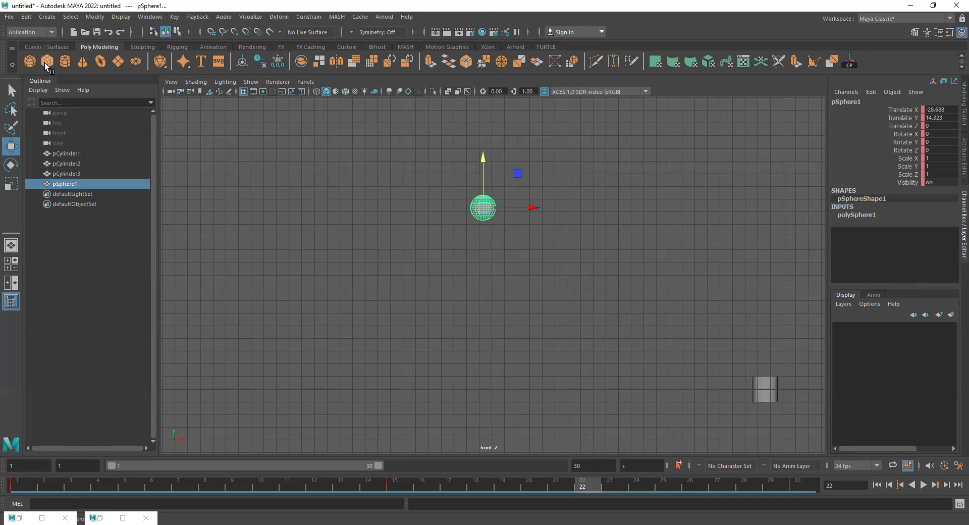
click(259, 19)
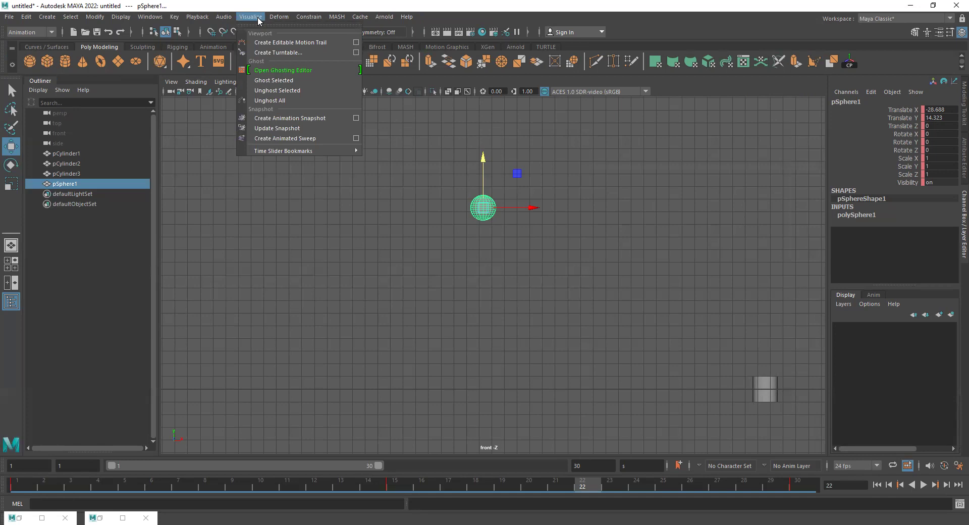
click(318, 46)
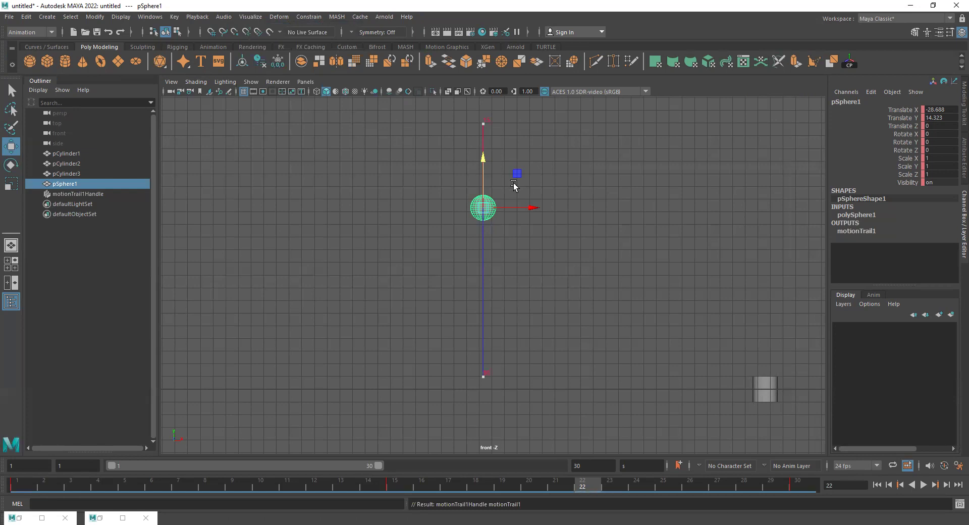
Show the trail and the cylinders in the perspective view and extend the playback range to frame 150
key(space)
key(space)
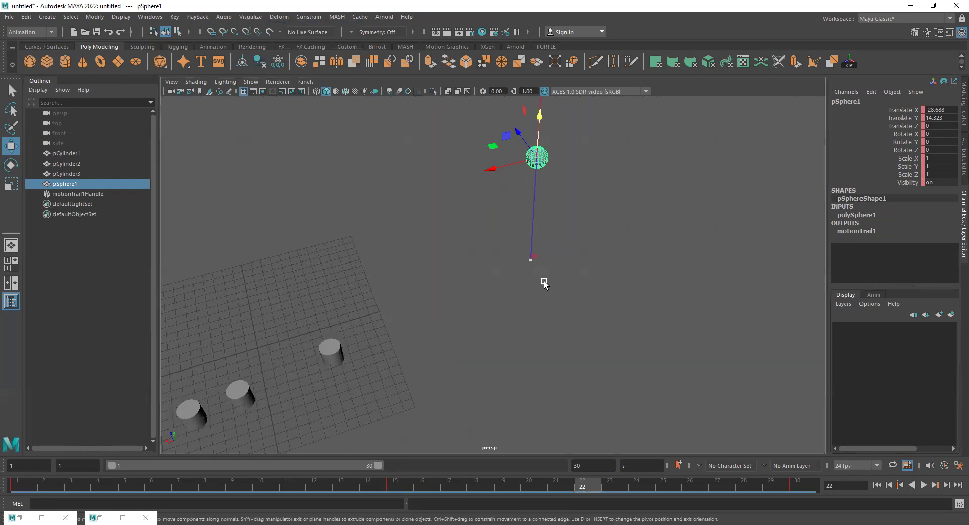
alt+drag(447, 144, 522, 176)
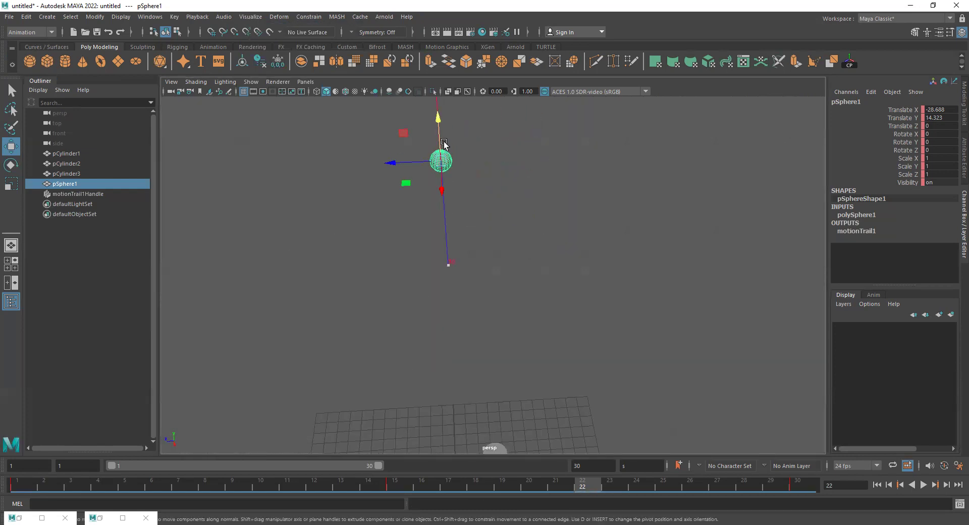
alt+right_drag(606, 331, 450, 325)
alt+drag(450, 324, 498, 366)
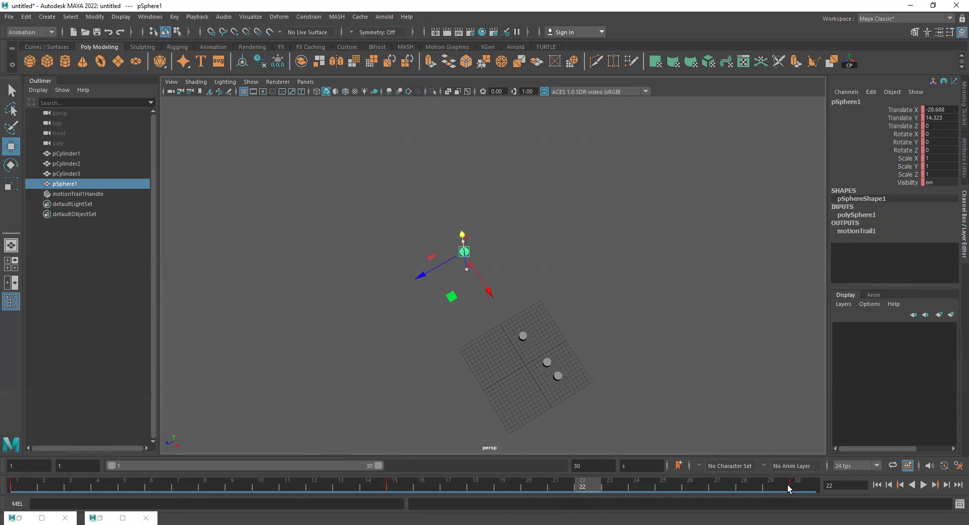
double_click(593, 465)
text(150)
key(Return)
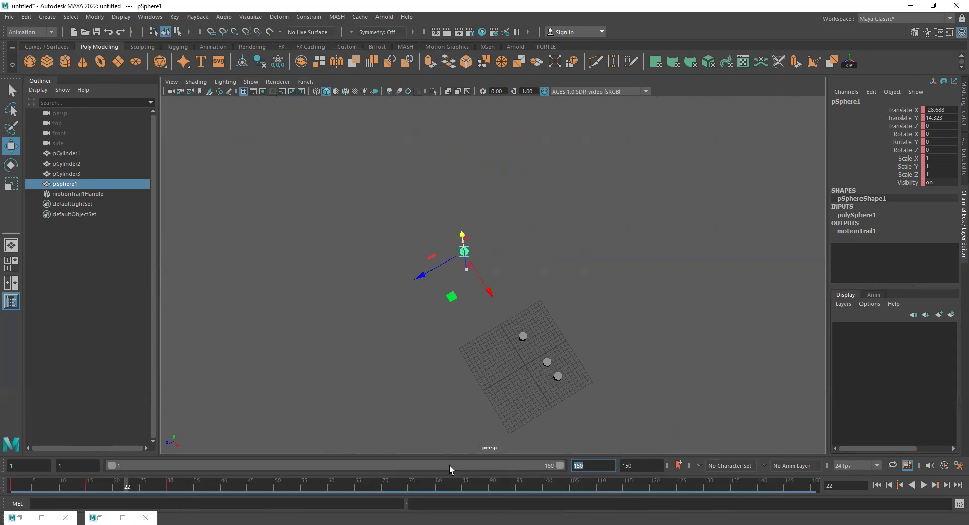
Create editable motion trails for all three cylinders
drag(558, 362, 485, 431)
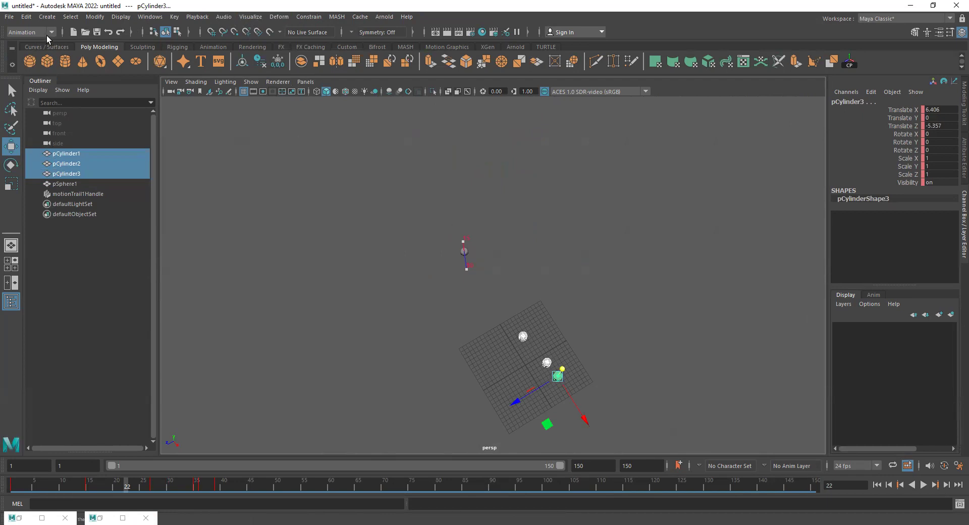
click(253, 20)
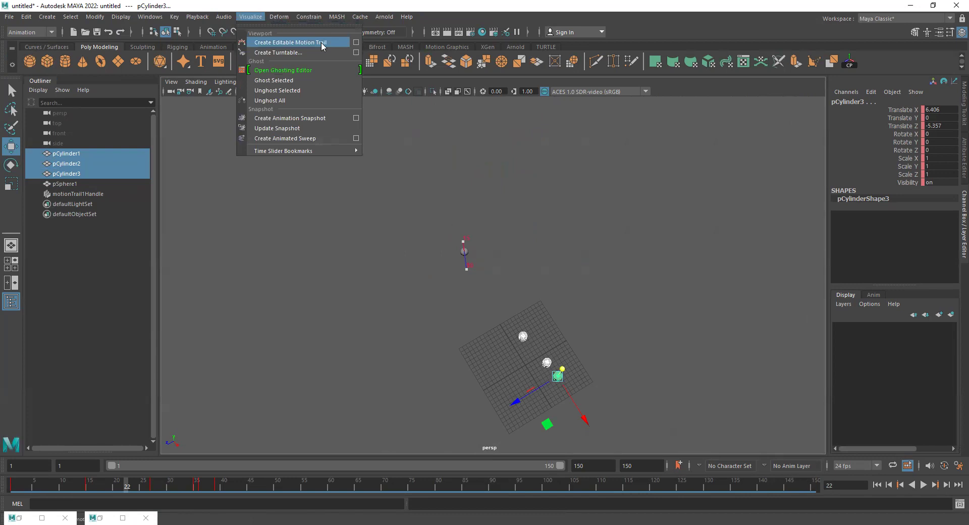
click(322, 42)
alt+drag(651, 298, 437, 422)
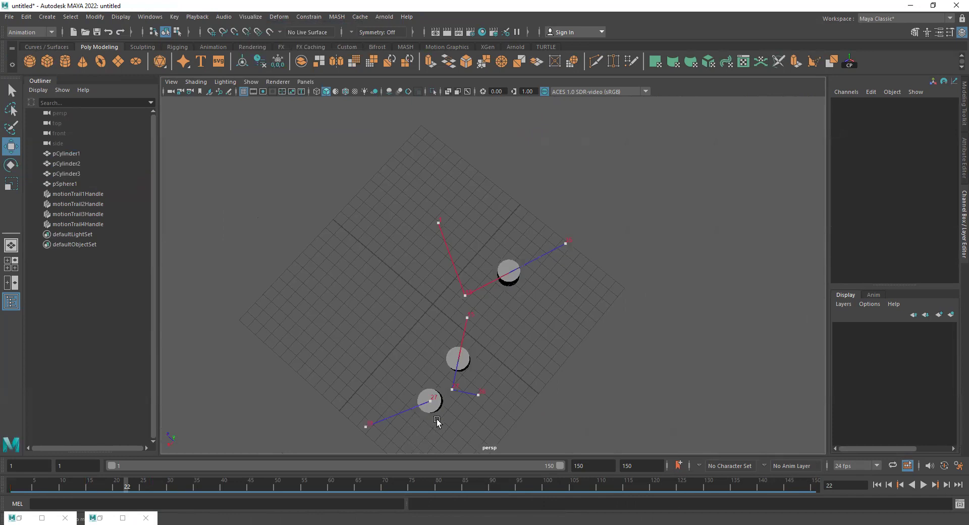
alt+drag(598, 368, 422, 517)
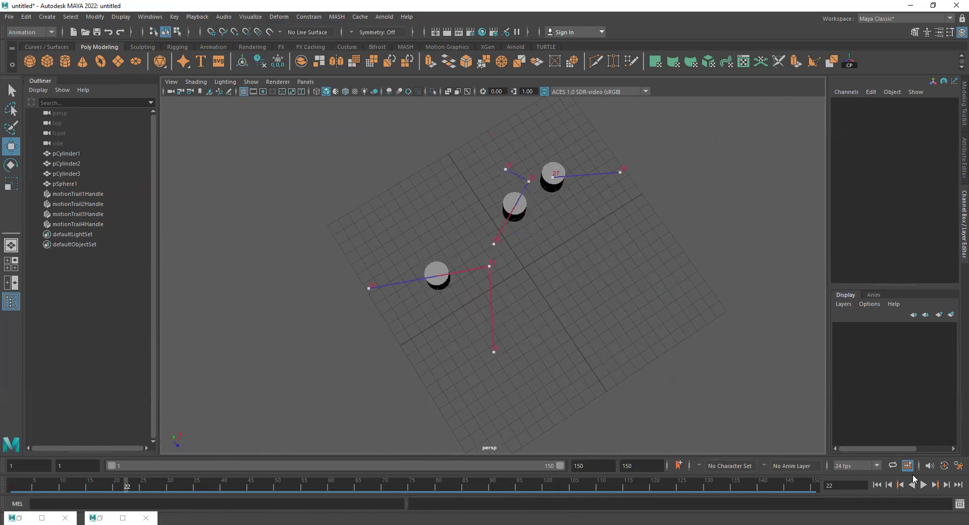
Play the cylinders' animation from the start and scrub to about frame 16 to compare their motion with the trails
click(877, 485)
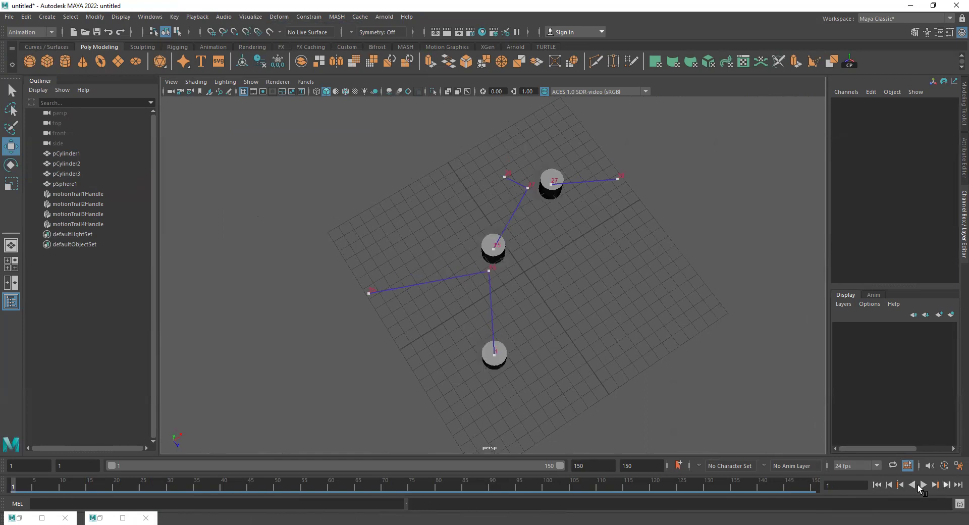
click(924, 485)
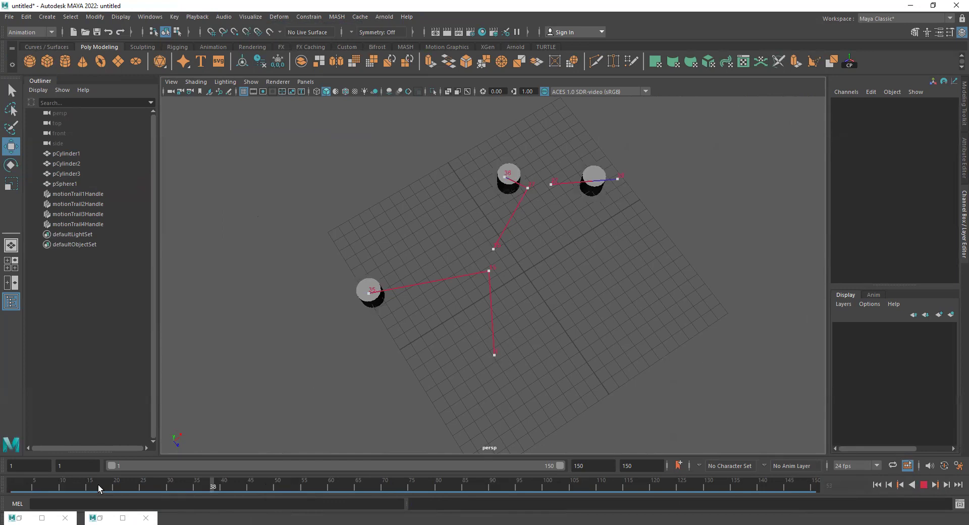
click(7, 487)
drag(7, 487, 93, 486)
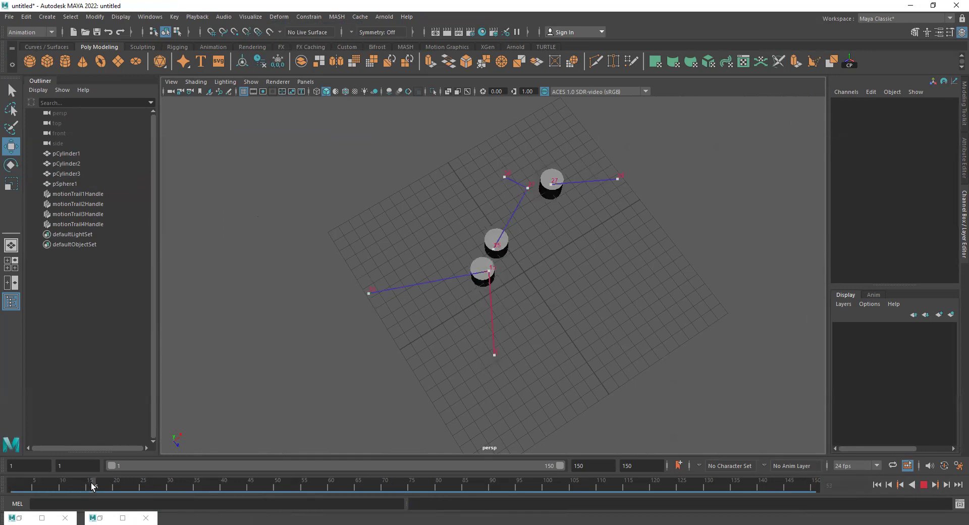
Redirect the first moving cylinder's rebound by moving its trail's frame 35 point toward the front in the top view
drag(385, 256, 357, 339)
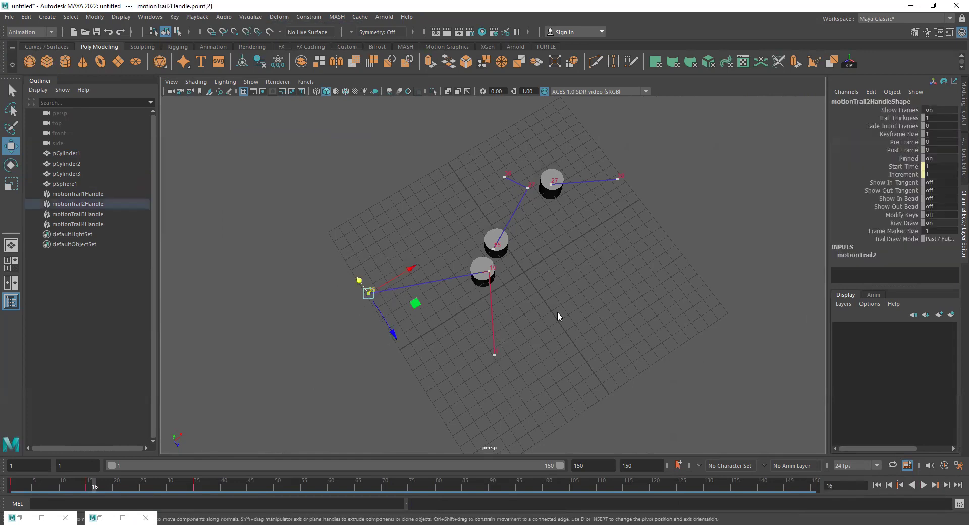
mouse_move(94, 486)
mouse_down()
mouse_move(15, 486)
mouse_move(99, 477)
mouse_move(69, 476)
mouse_move(87, 473)
mouse_up()
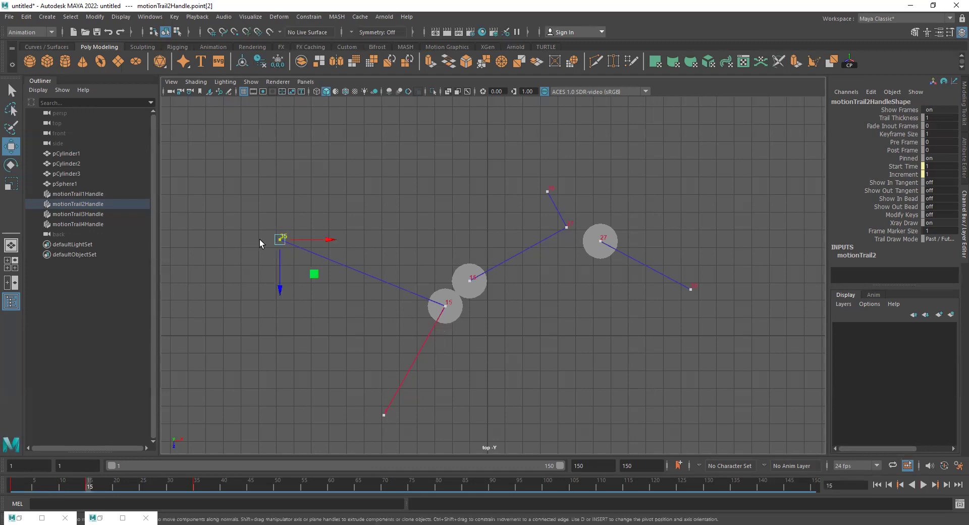
drag(319, 275, 291, 393)
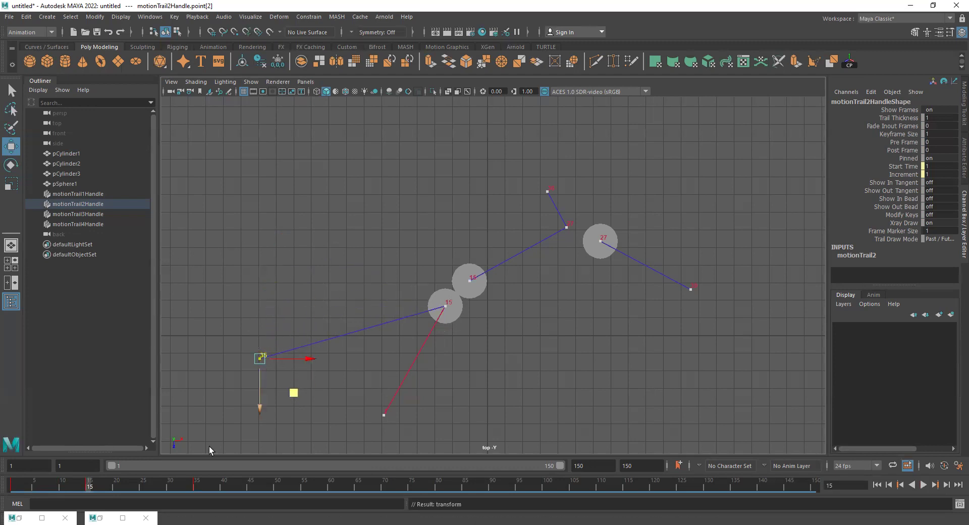
Play the animation from the start to review the first cylinder's changed rebound and return to frame 1
click(877, 484)
click(923, 485)
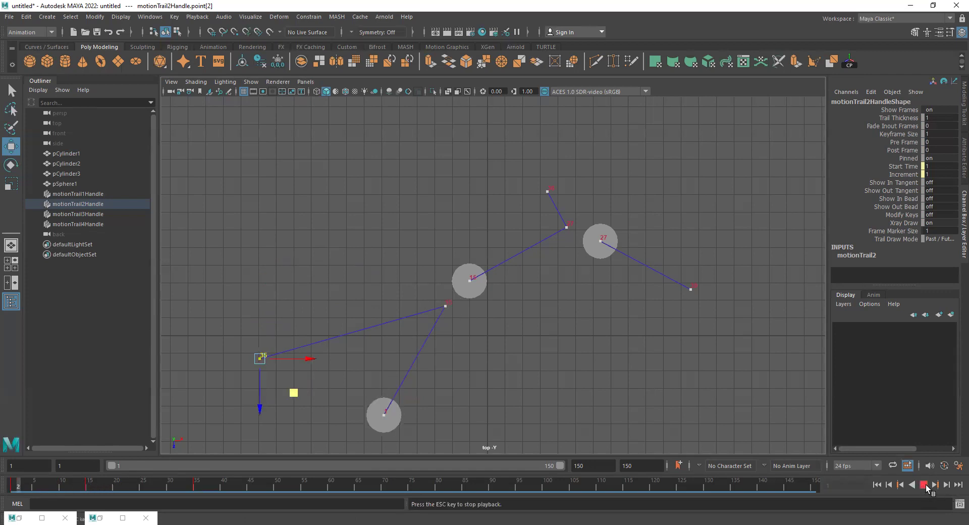
click(924, 485)
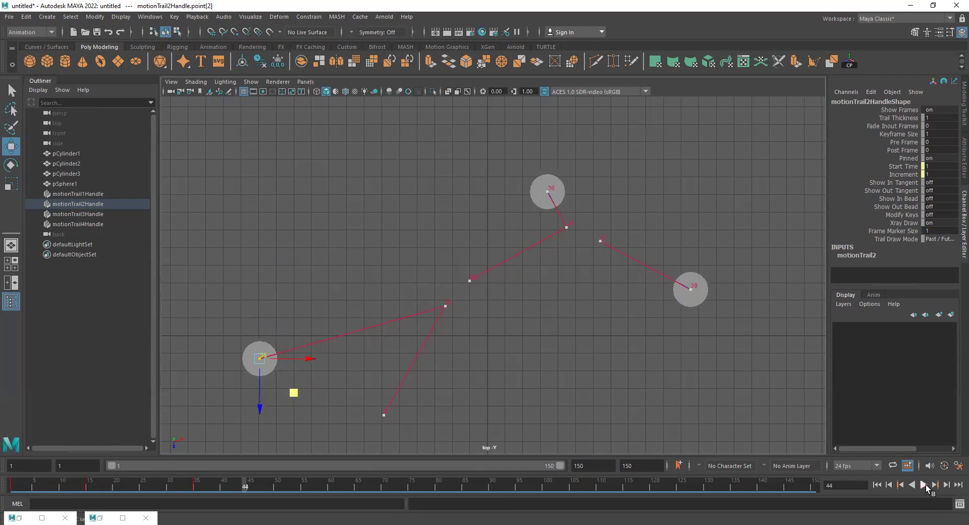
drag(238, 480, 10, 480)
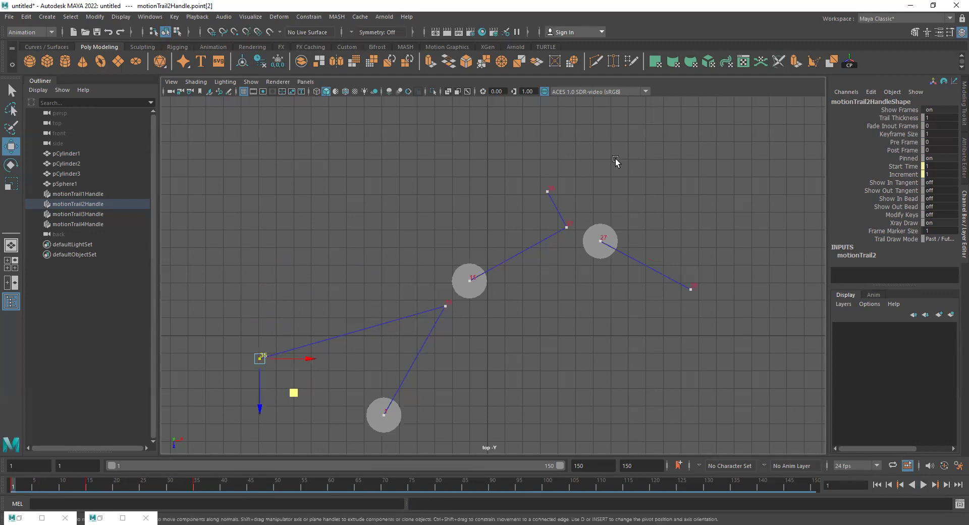
Move the middle cylinder's frame 36 trail point up and to the right, play the motion, and return to frame 1
drag(590, 157, 526, 204)
key(alt+v)
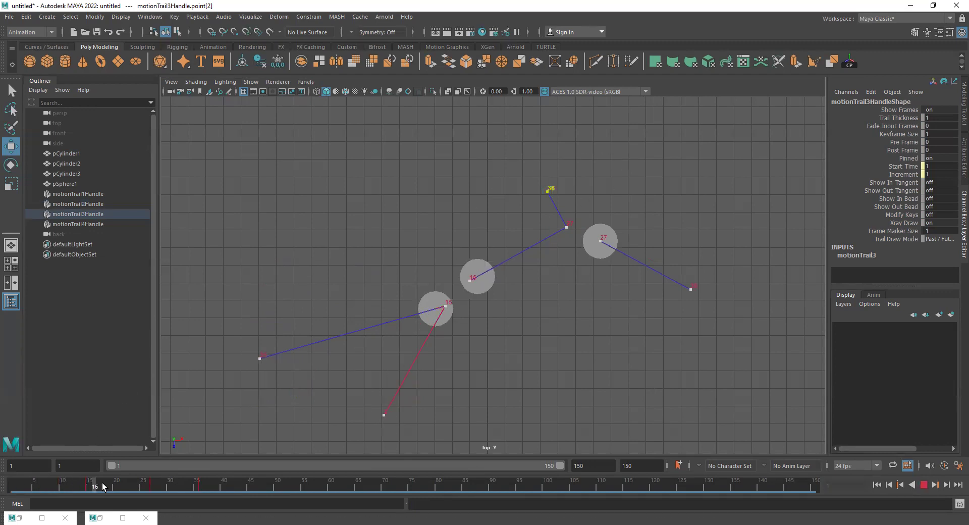
drag(143, 486, 157, 485)
drag(551, 189, 575, 168)
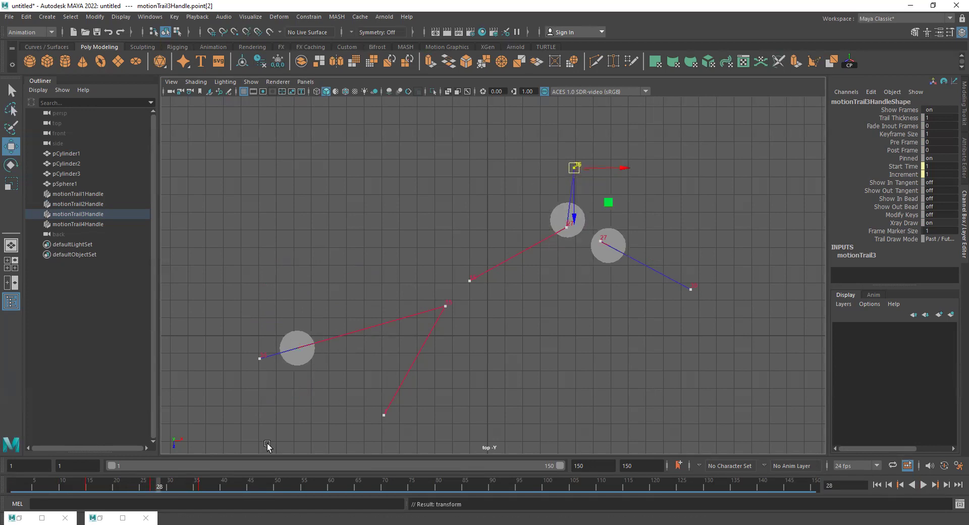
key(alt+v)
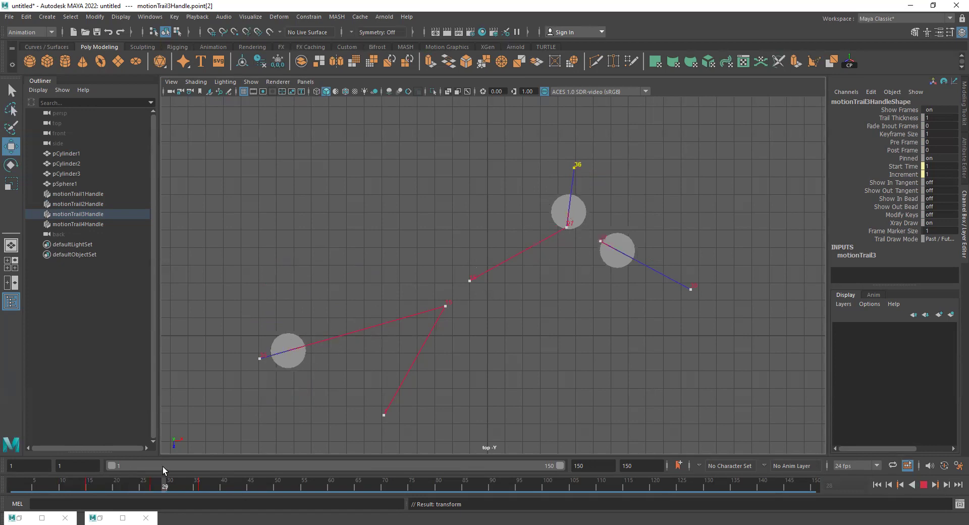
click(877, 484)
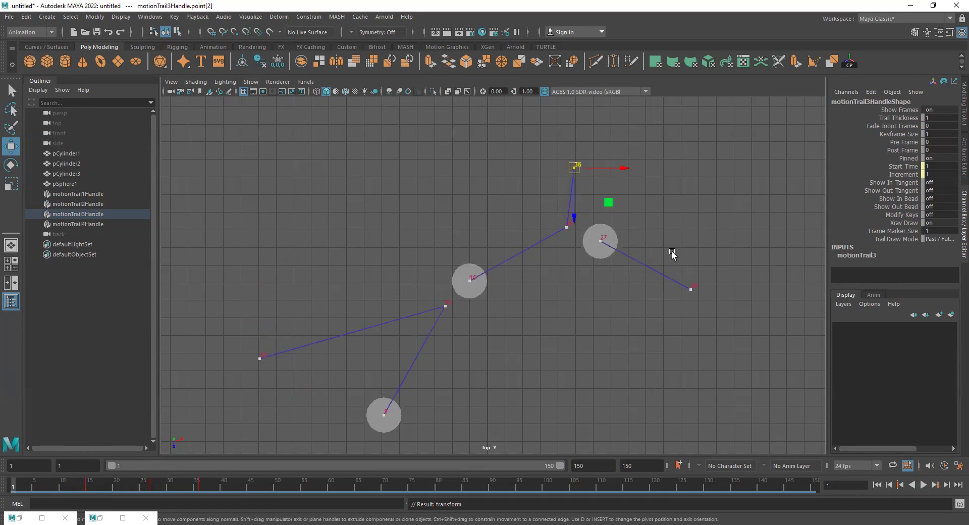
Move the end point of the third cylinder's motion trail farther back and outward, and play the result
click(240, 17)
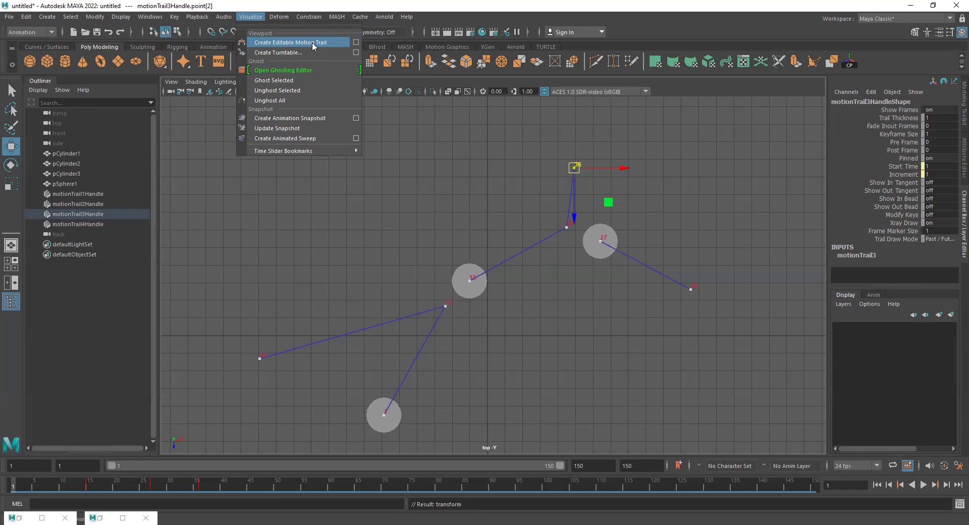
click(691, 288)
drag(691, 289, 713, 248)
key(alt+v)
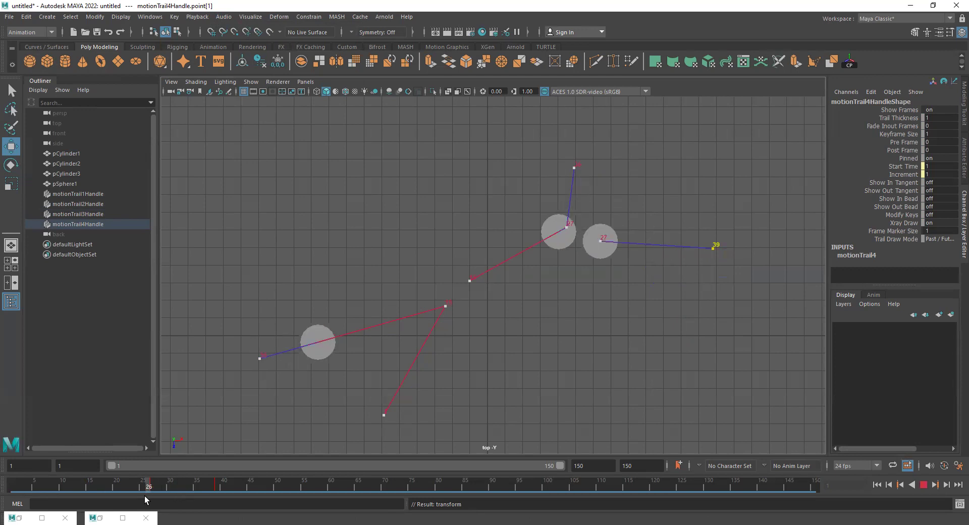
Stop playback, move the third cylinder's frame 39 trail point toward the front in the top view, and return to frame 1
key(alt+v)
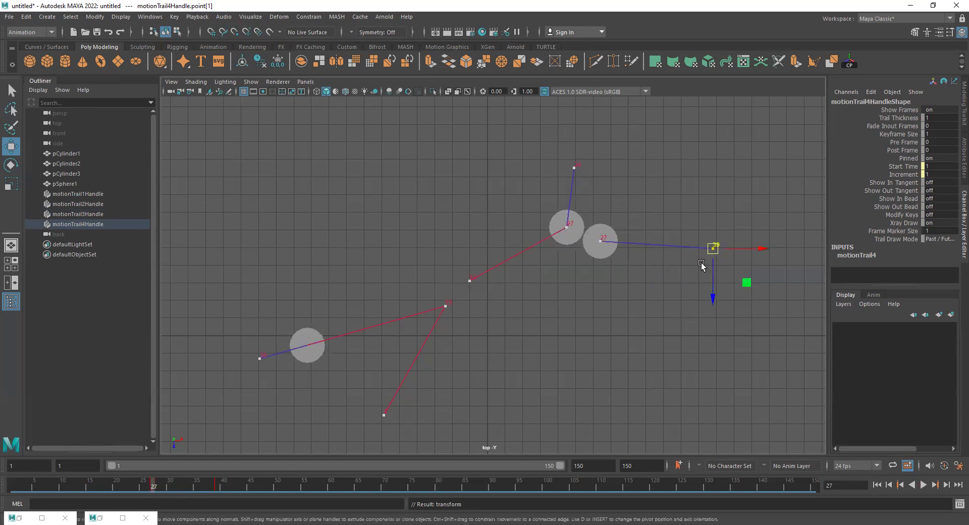
drag(717, 269, 726, 299)
key(alt+shift+v)
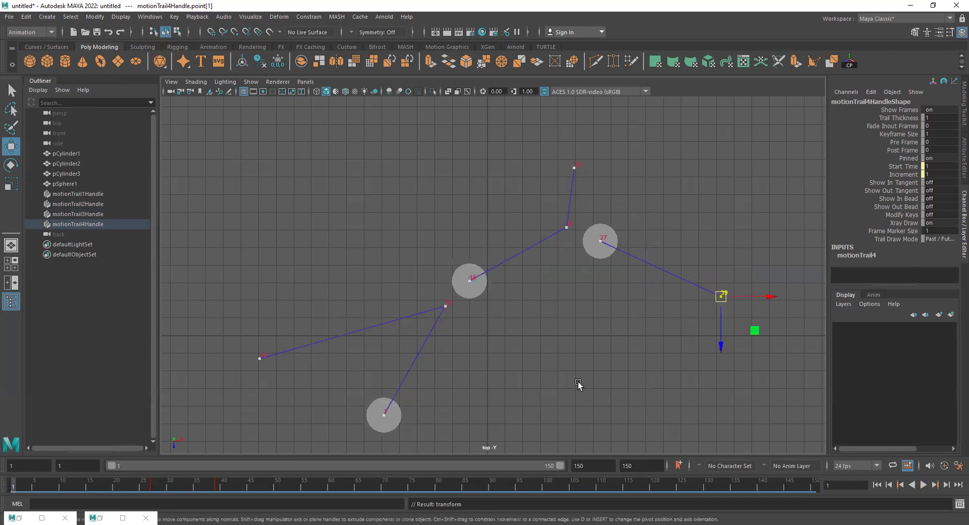
Delete the motion trails of all three cylinders and play the animation without them
click(415, 397)
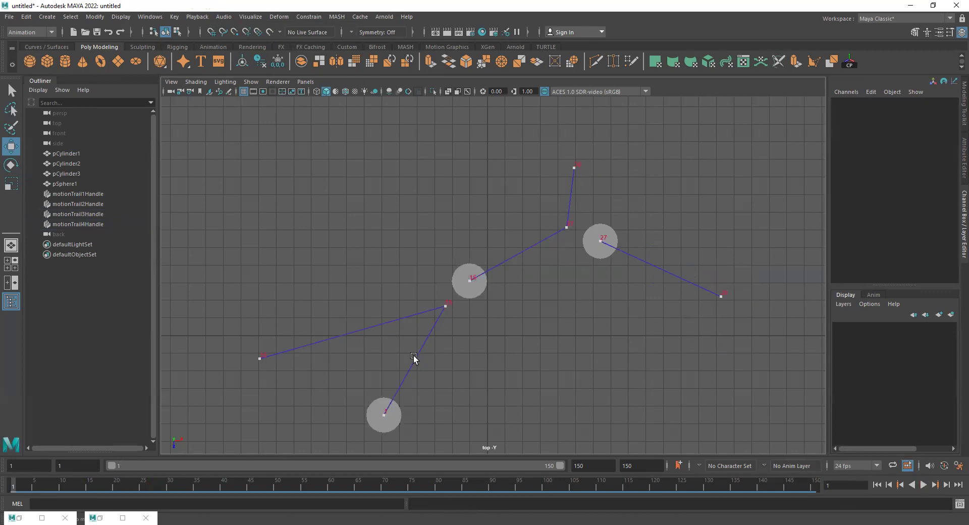
drag(410, 348, 443, 361)
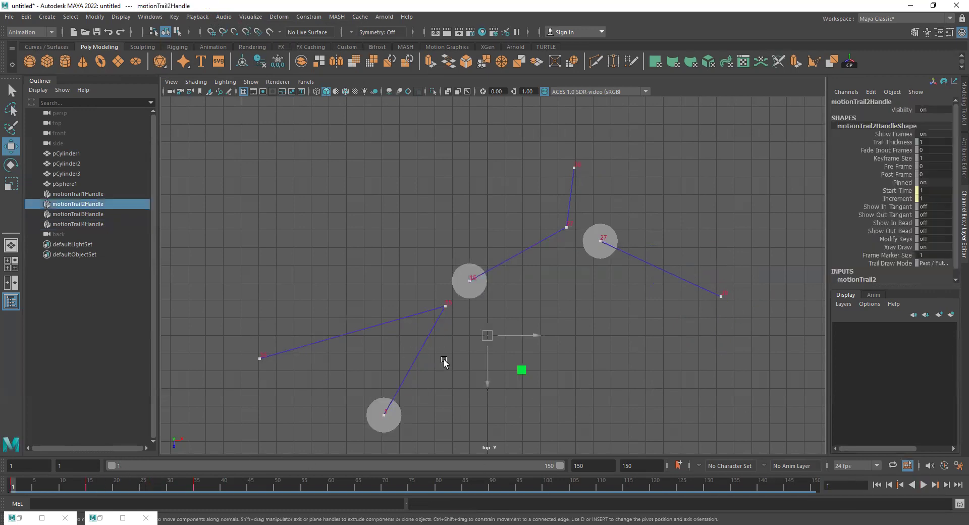
key(Delete)
click(599, 244)
key(Delete)
drag(652, 244, 646, 298)
key(Delete)
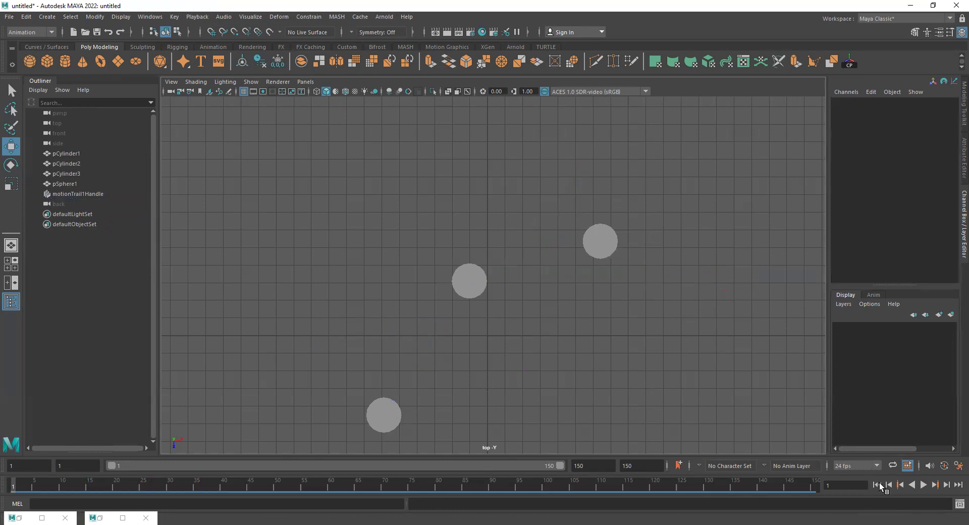
click(924, 485)
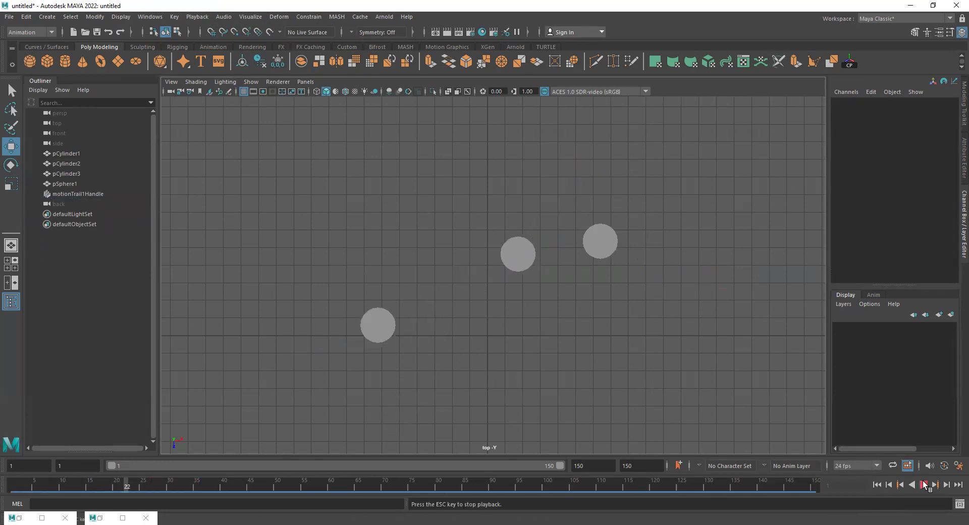
click(924, 485)
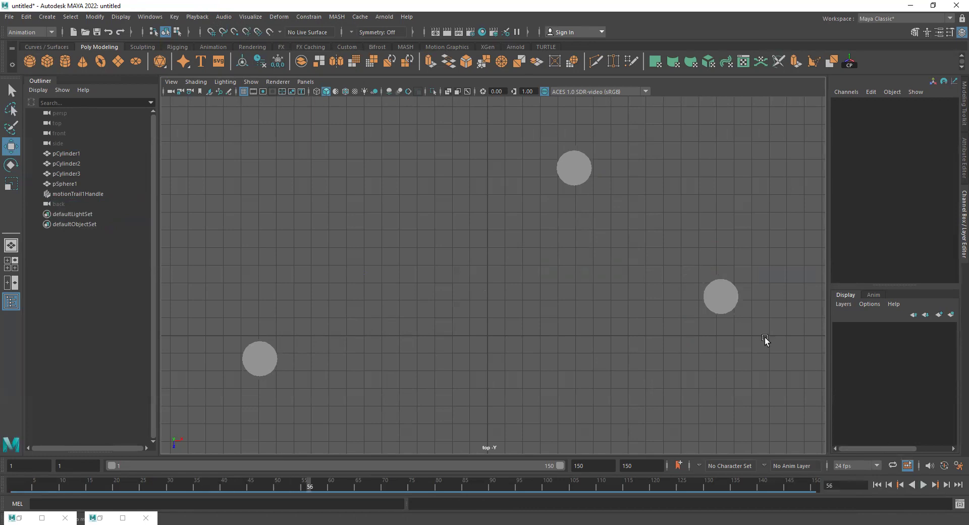
Create an editable motion trail for the third cylinder and move its frame 39 point closer to the trail's start
click(715, 290)
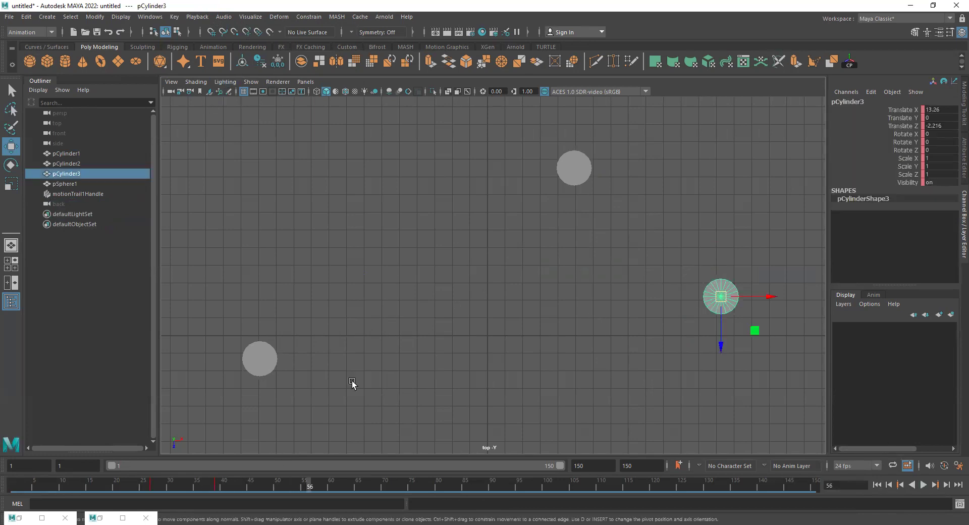
click(218, 493)
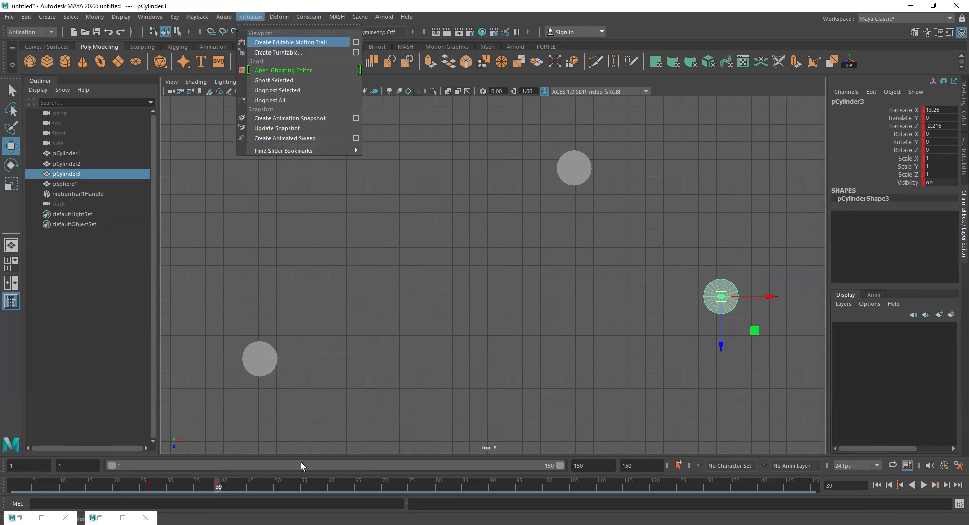
drag(206, 488, 175, 488)
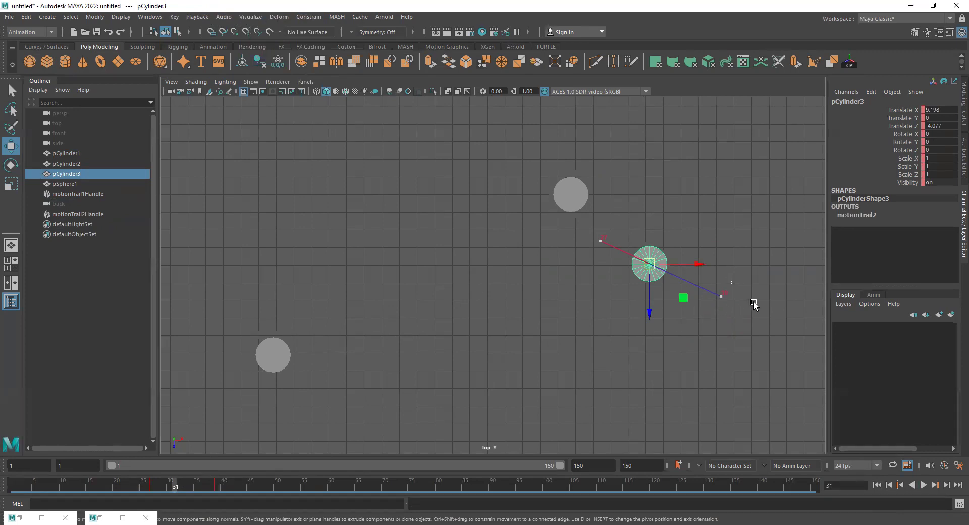
click(721, 296)
drag(753, 329, 701, 314)
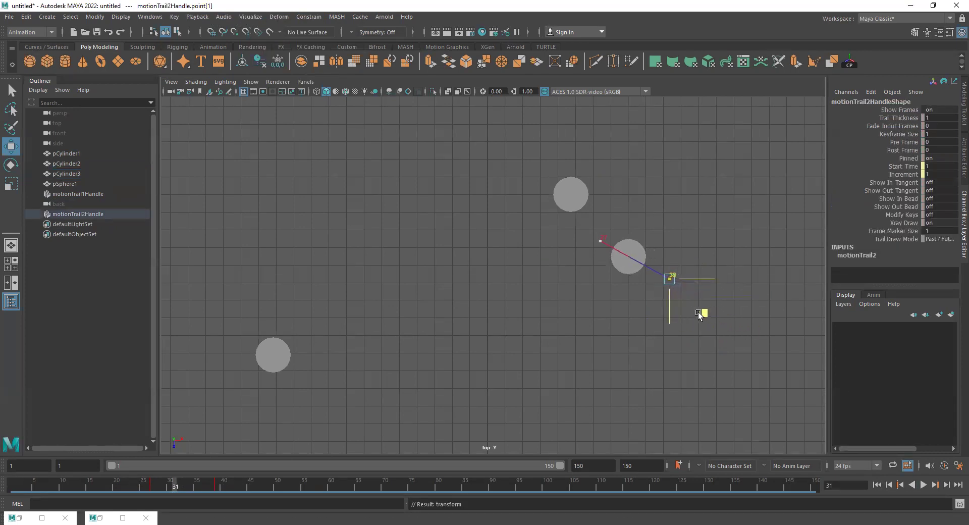
Delete the third cylinder's motion trail and play the animation from frame 1
click(638, 329)
click(651, 278)
key(Delete)
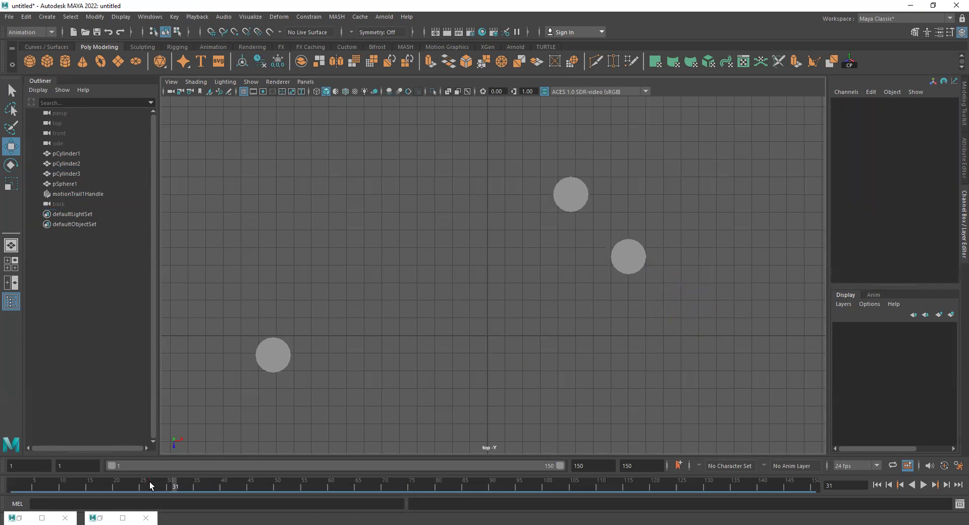
click(13, 484)
click(924, 485)
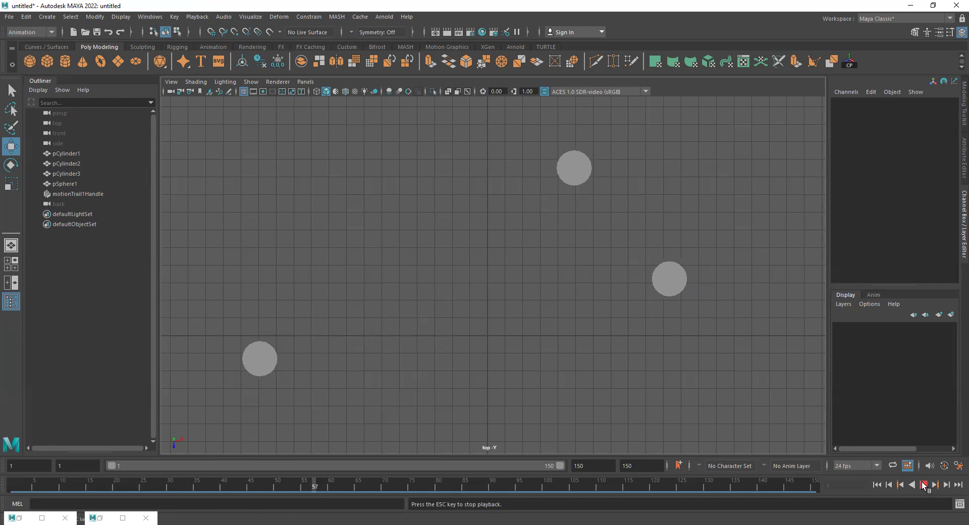
click(923, 484)
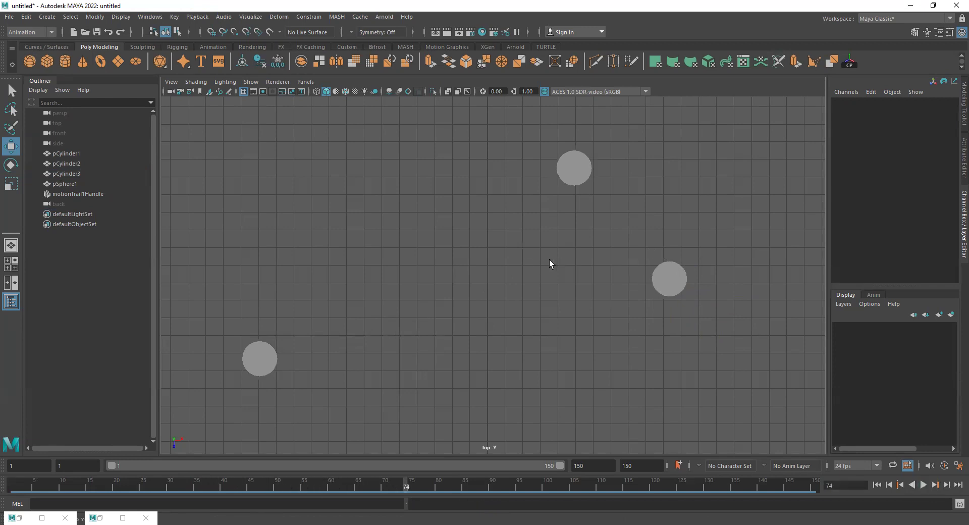
Save the scene as Animation_01 in the project's scenes folder as Maya Binary
key(ctrl+shift+s)
text(Animation_01)
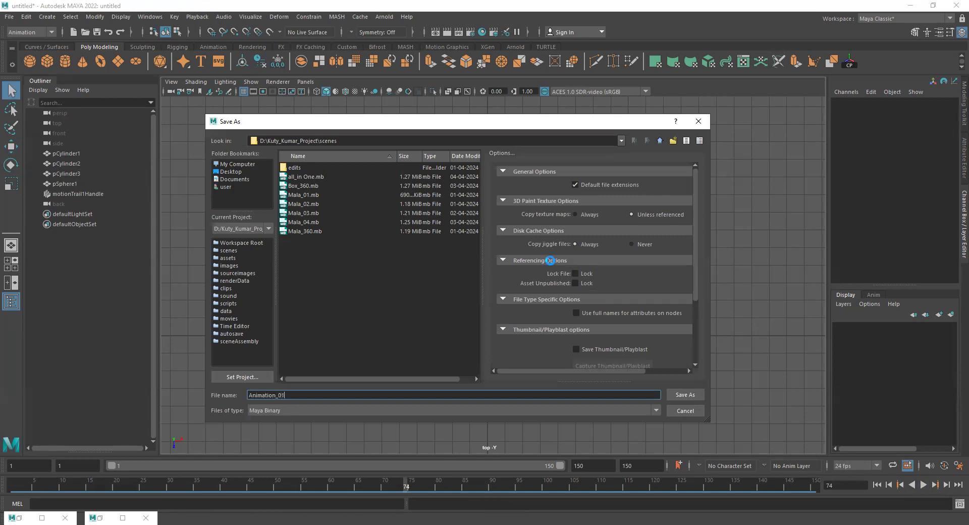
key(Return)
In the front view, move the sphere's frame 15 trail point down and to the left, and play the motion from frame 1
key(w)
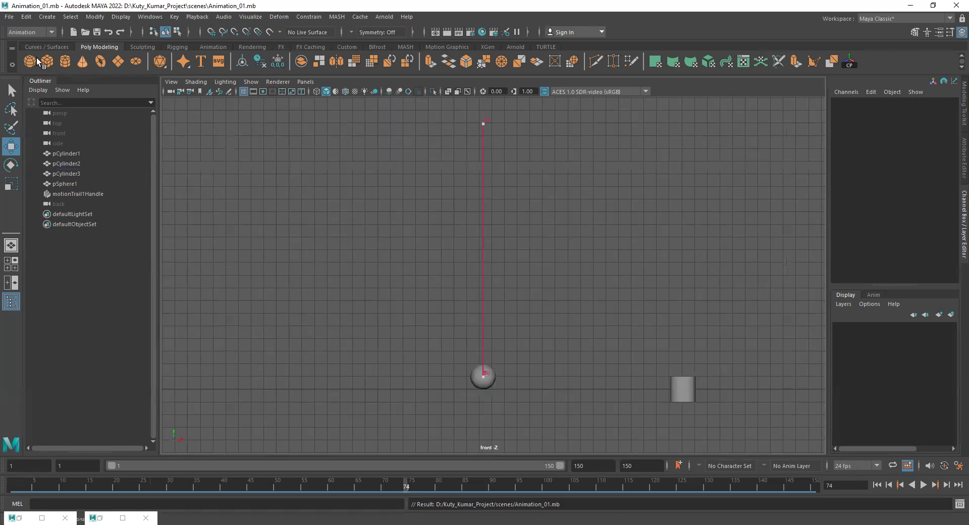
drag(505, 106, 329, 175)
click(878, 485)
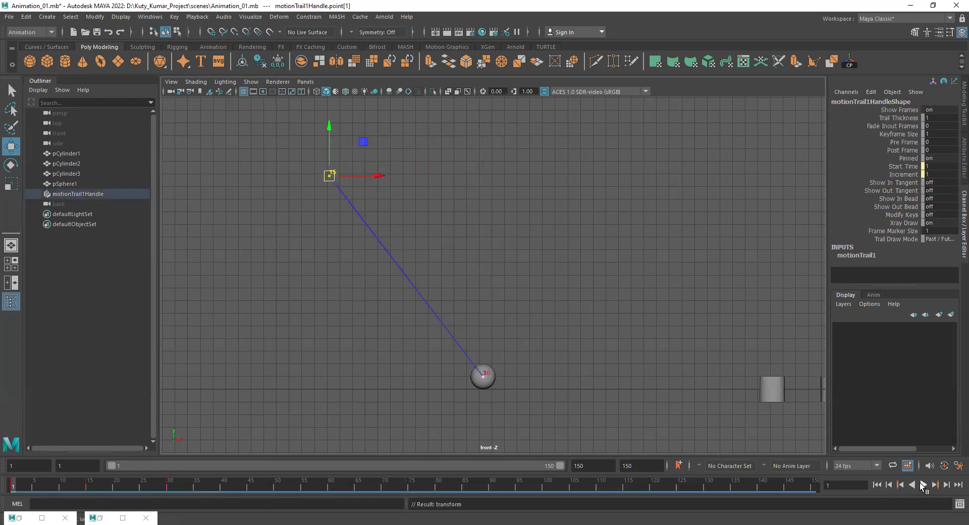
click(923, 485)
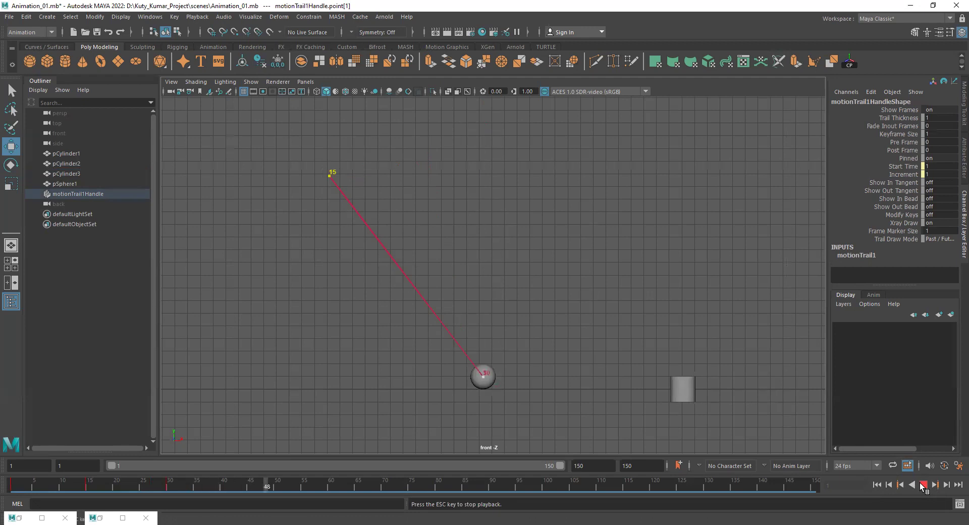
click(923, 485)
Delete all of the sphere's keyframes across the full time range
drag(578, 143, 231, 396)
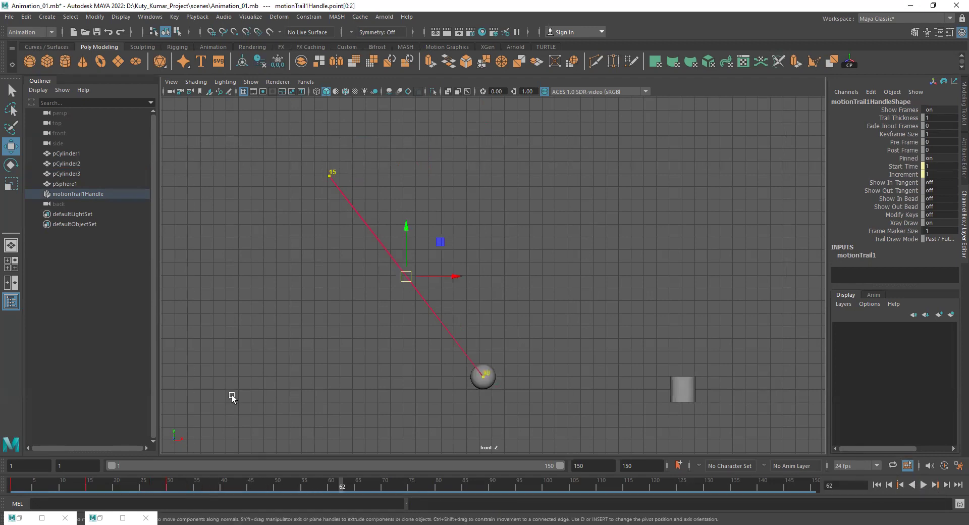
click(313, 367)
click(487, 384)
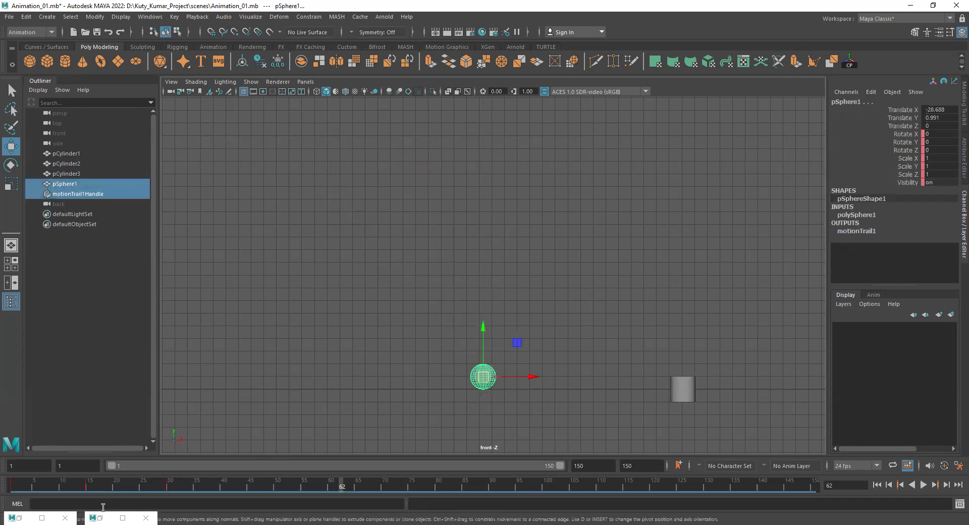
double_click(181, 487)
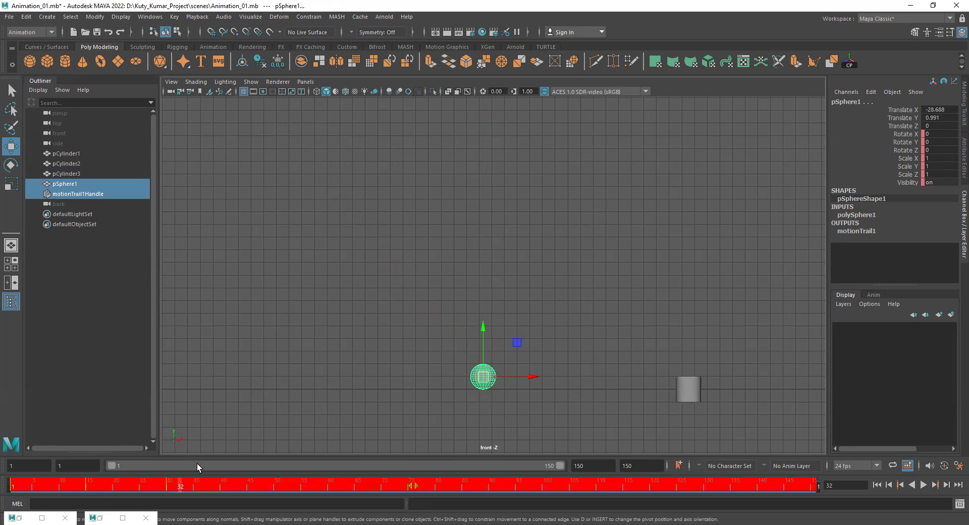
drag(919, 179, 904, 113)
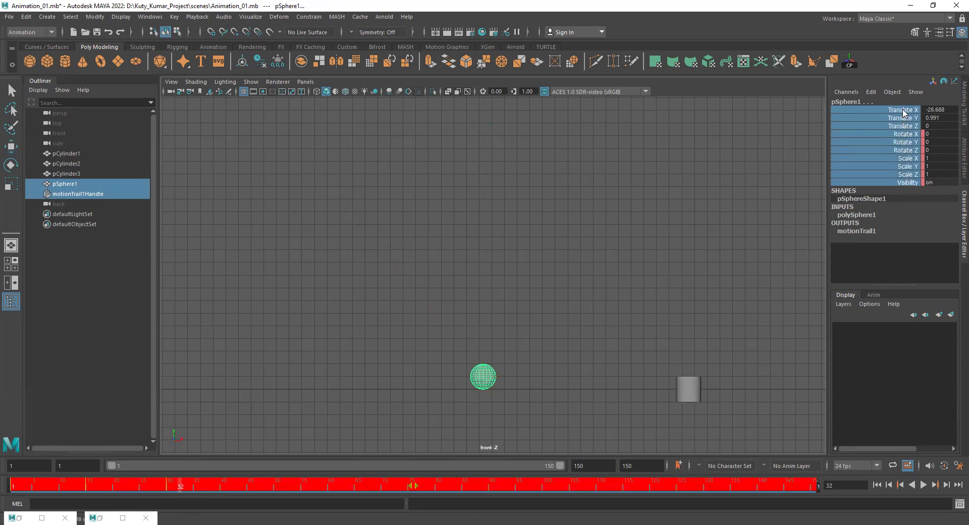
right_click(902, 180)
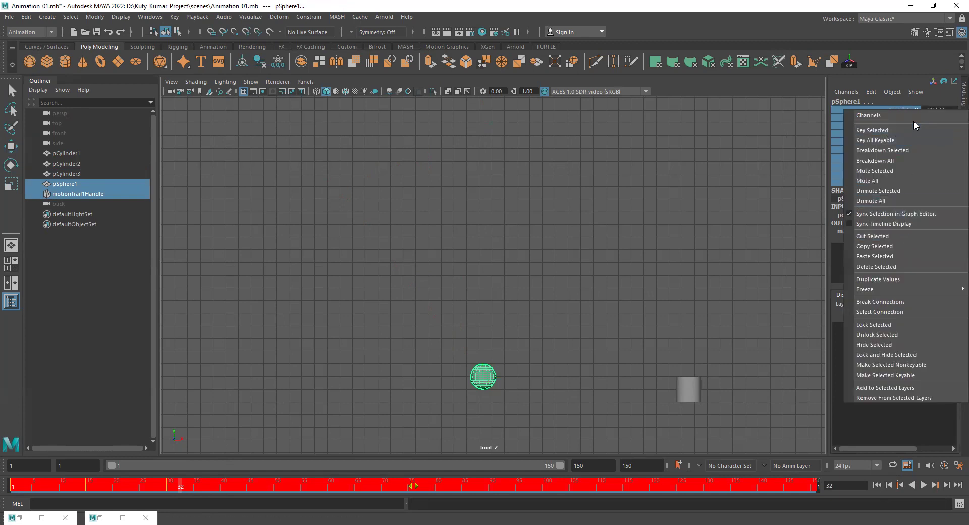
right_click(478, 490)
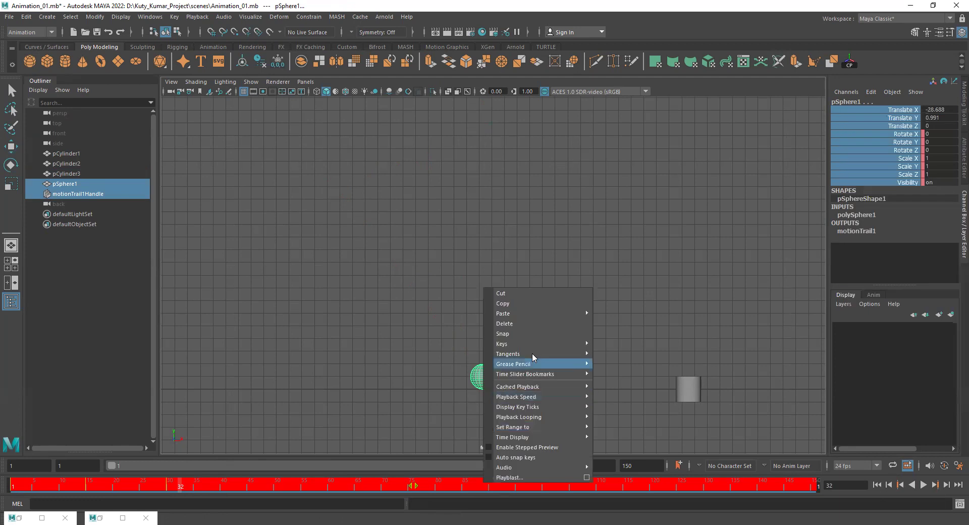
click(537, 323)
Move the sphere left to Translate X -49.044 and key it at frame 1
key(w)
drag(520, 341, 260, 343)
drag(61, 489, 10, 492)
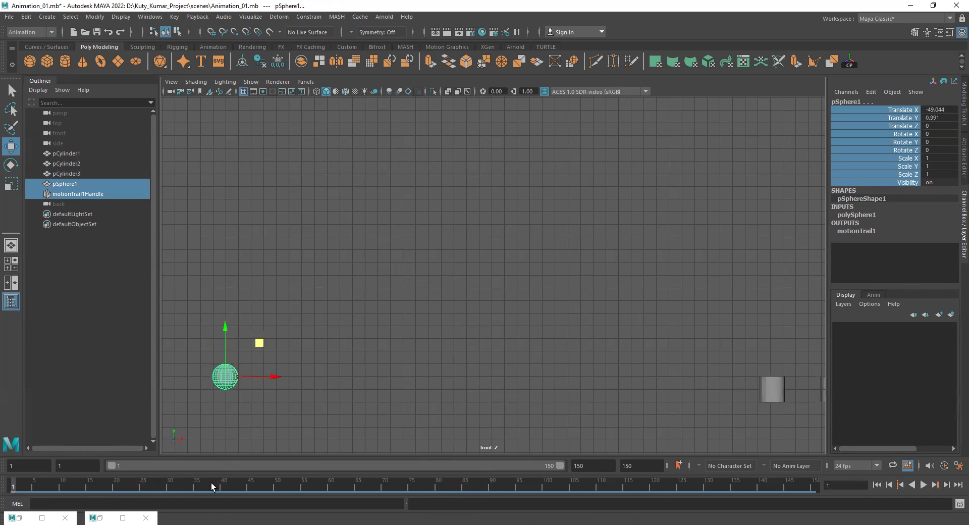
key(alt+v)
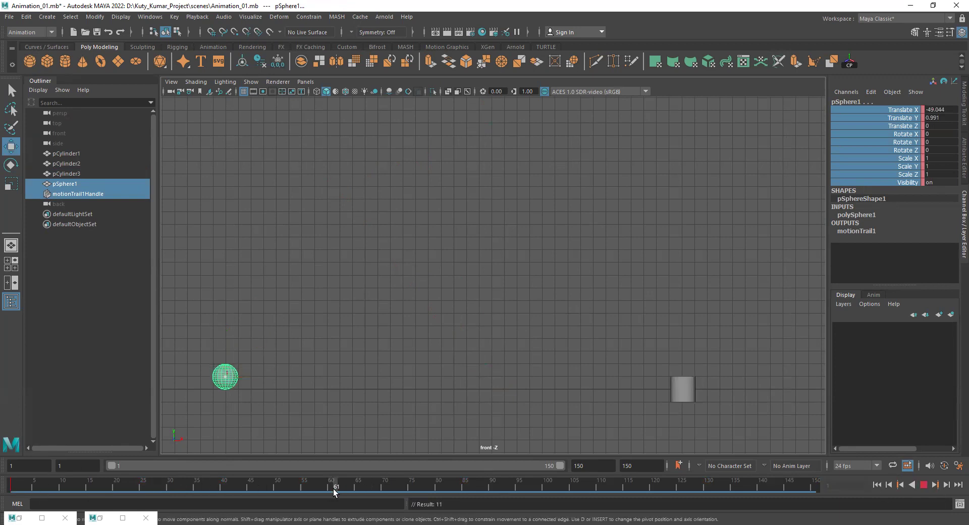
Key the sphere at Translate X -19.207 on frame 30, and raise it to Translate Y 15.929 on frame 15
drag(335, 489, 170, 489)
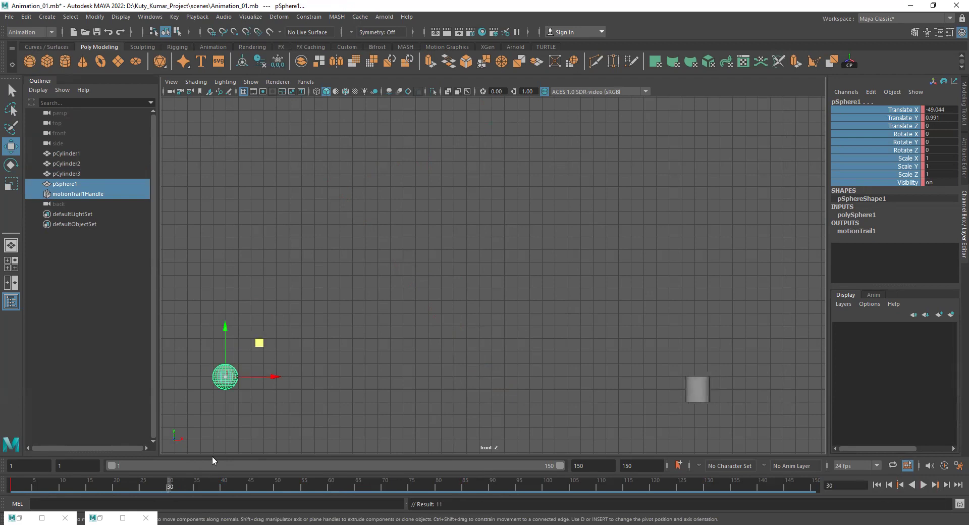
drag(273, 378, 651, 378)
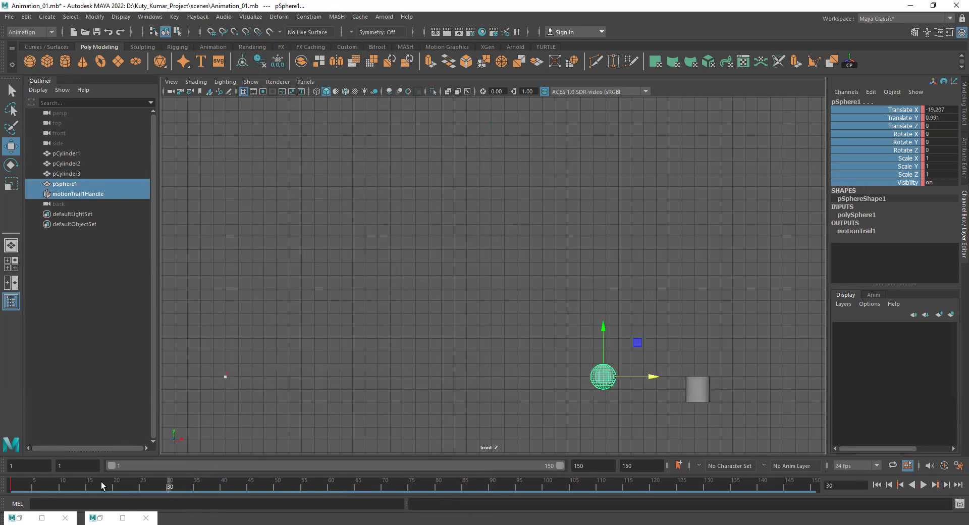
click(87, 485)
drag(405, 344, 393, 210)
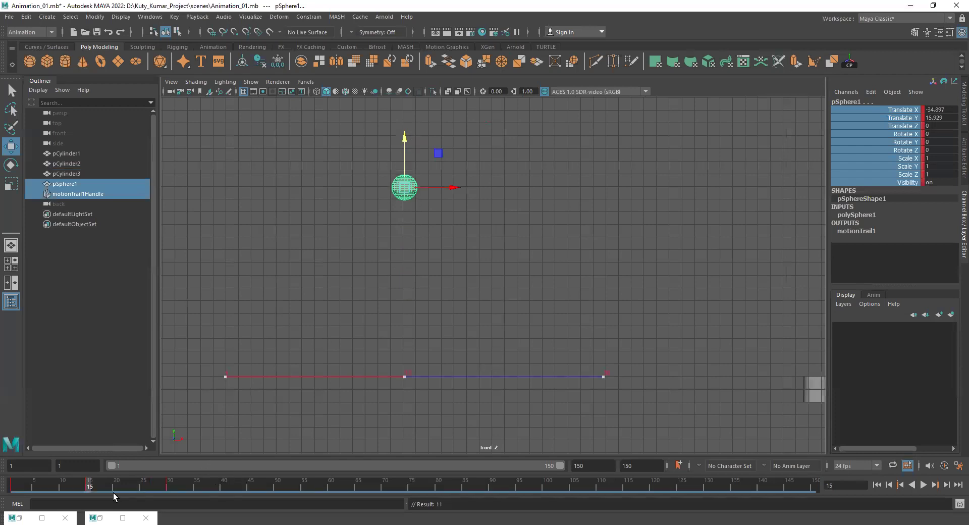
Delete the sphere's old motion trail and create a new editable motion trail for the sphere
drag(88, 485, 213, 485)
click(614, 390)
click(614, 390)
click(602, 385)
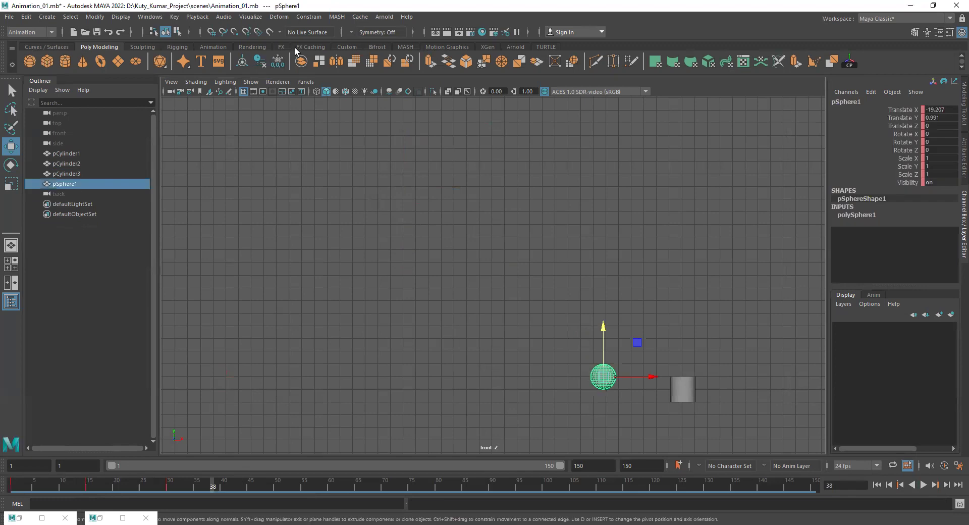
click(249, 17)
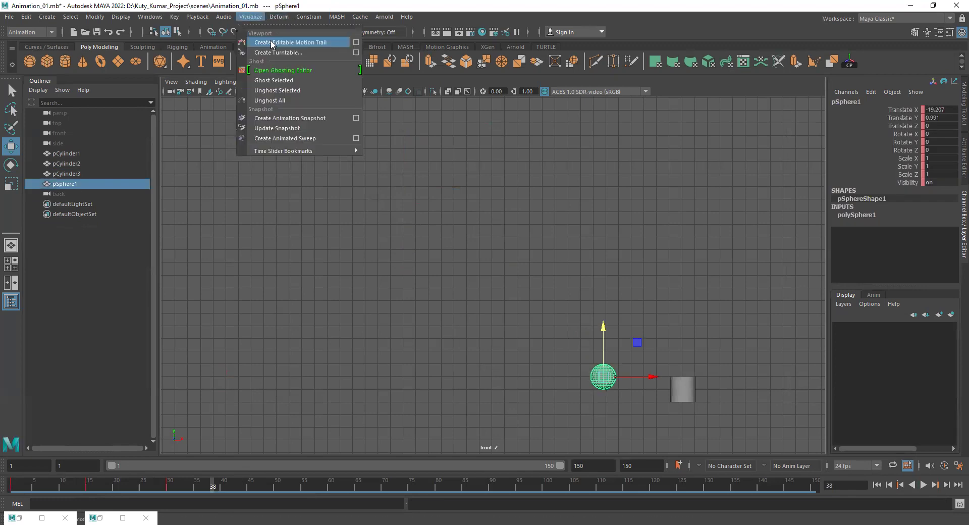
click(271, 42)
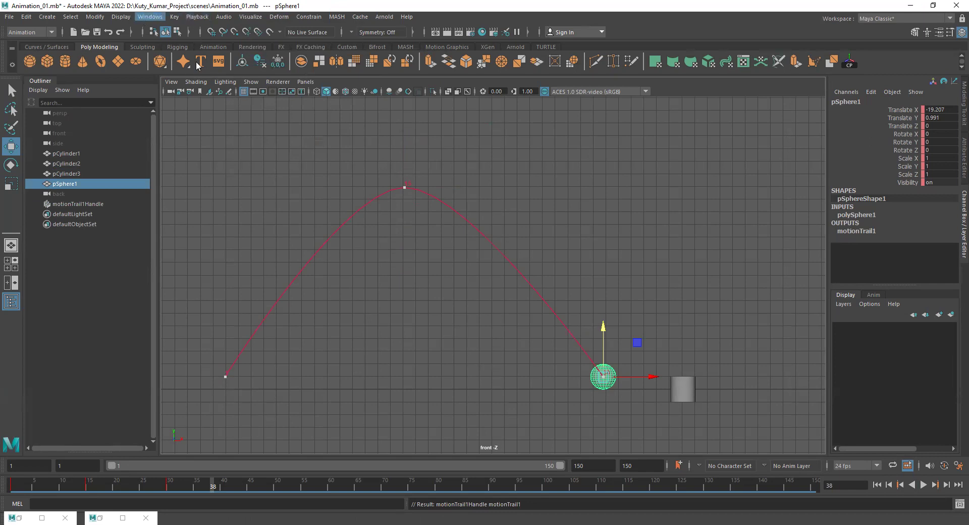
In the Graph Editor, set the tangents of the sphere's keys at frames 1 and 30 to linear
click(150, 16)
mouse_move(202, 72)
drag(152, 158, 257, 467)
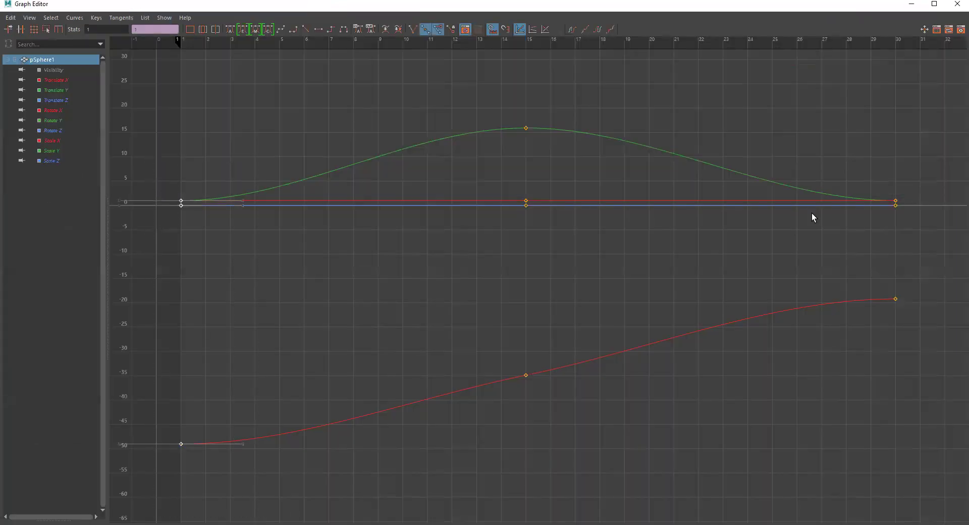
shift+drag(860, 139, 945, 400)
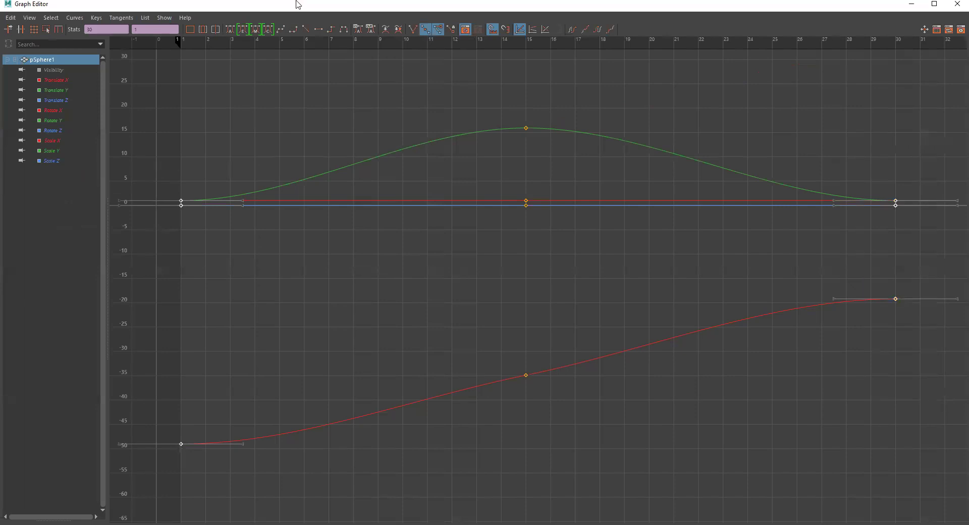
click(307, 28)
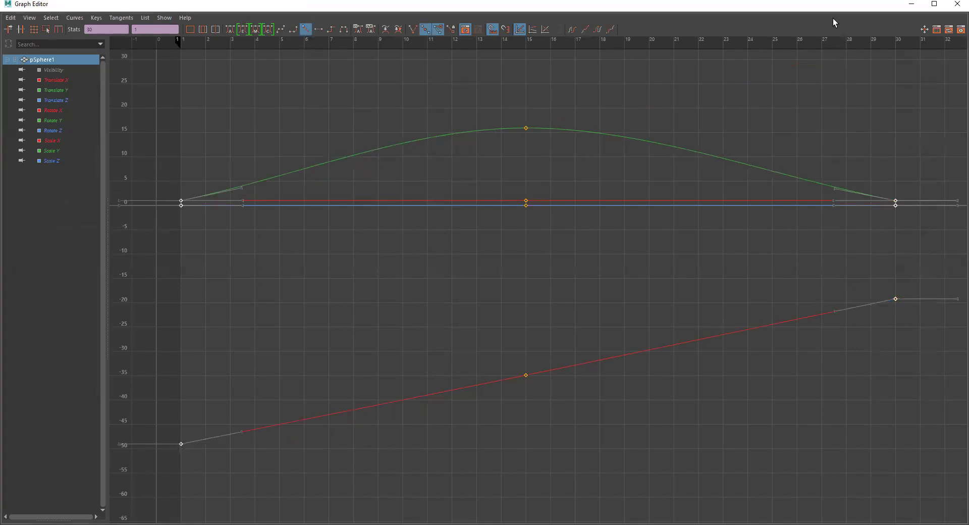
Minimize the Graph Editor and play the animation from frame 1 to check the sphere's motion along its arc
click(911, 5)
click(877, 485)
click(925, 485)
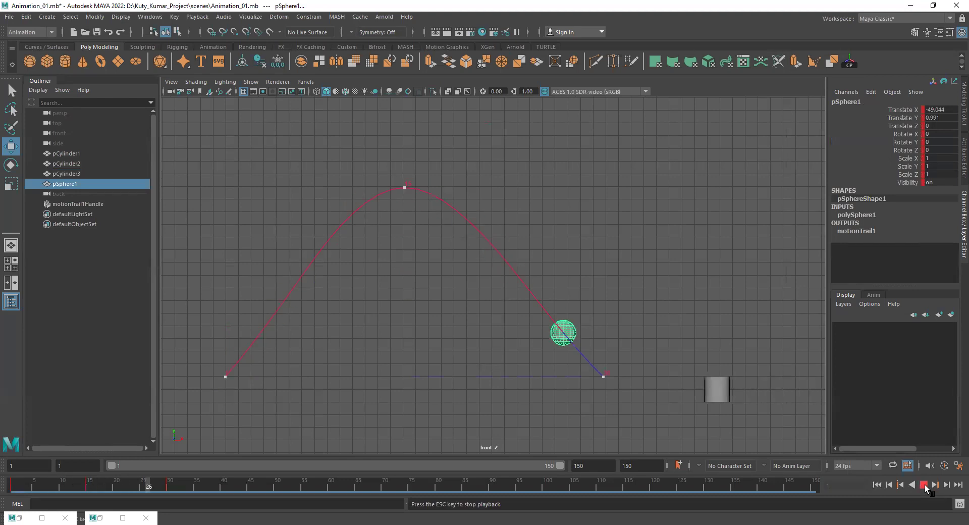
click(925, 486)
Lower the motion trail's frame 15 point to about Translate Y 8.52 and play the animation from the start
click(405, 187)
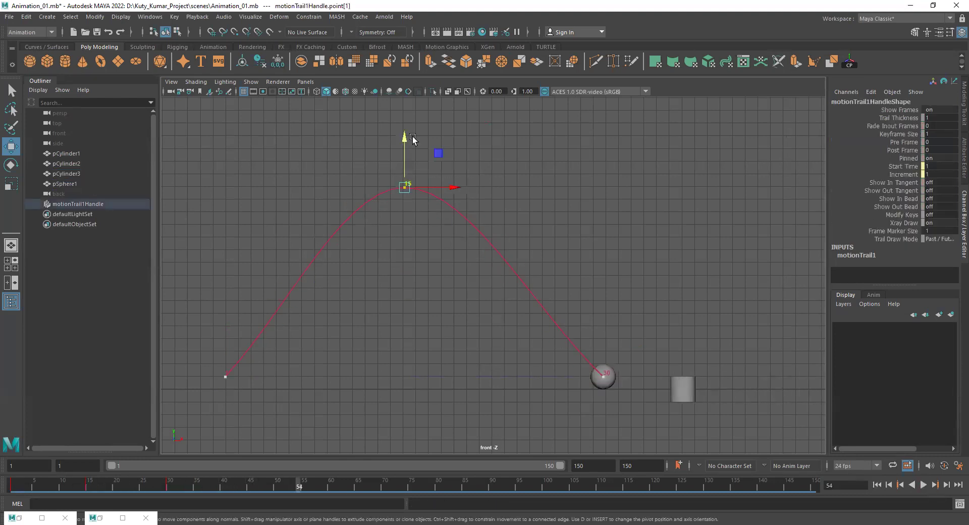
drag(411, 141, 416, 234)
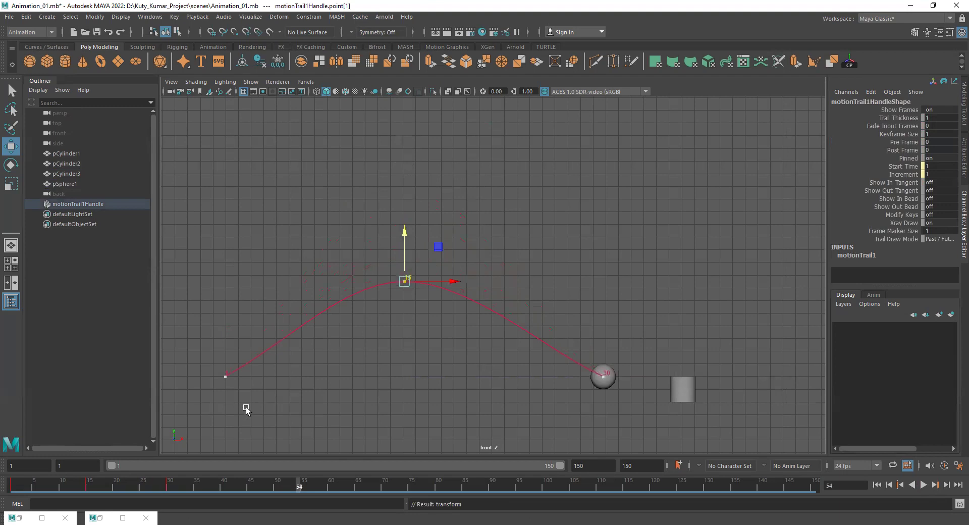
click(877, 484)
click(924, 485)
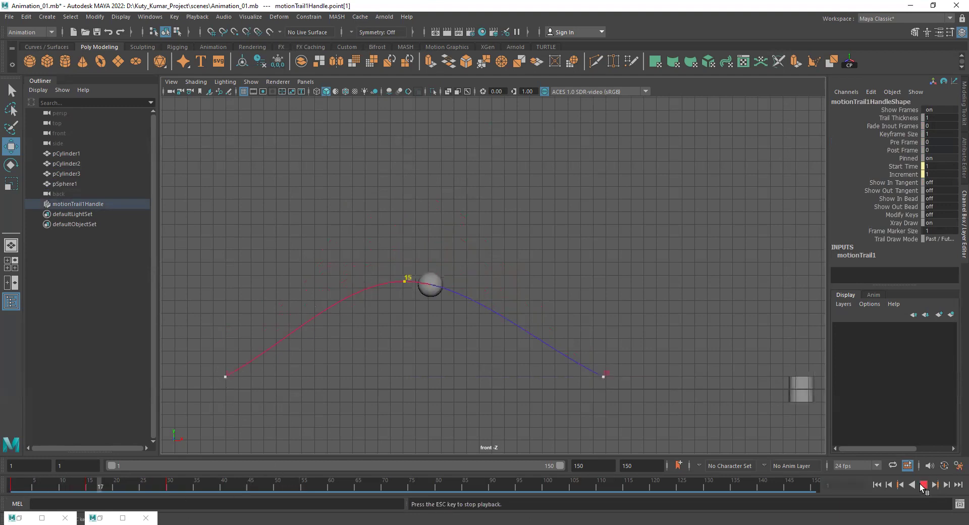
click(924, 485)
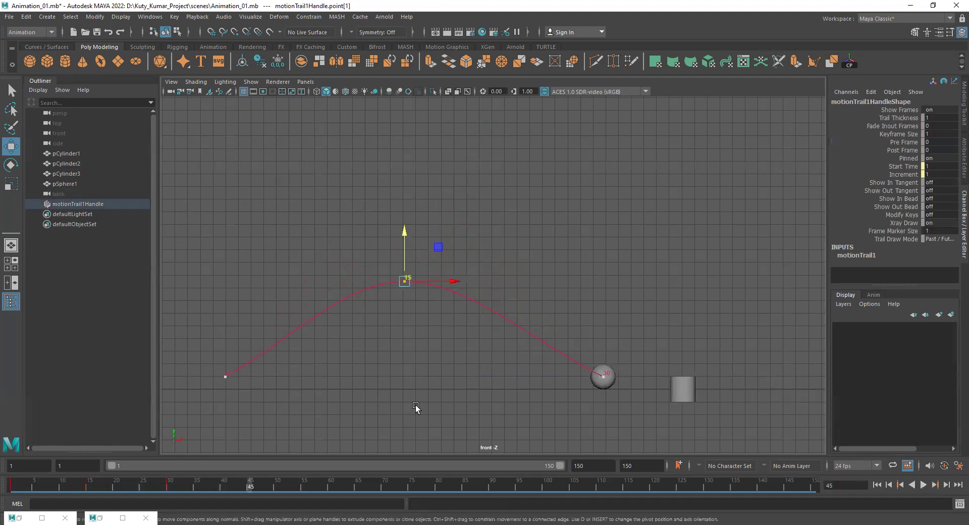
Delete the sphere's motion trail and turn on ghosting for the sphere with Ghost Selected
drag(280, 302, 324, 363)
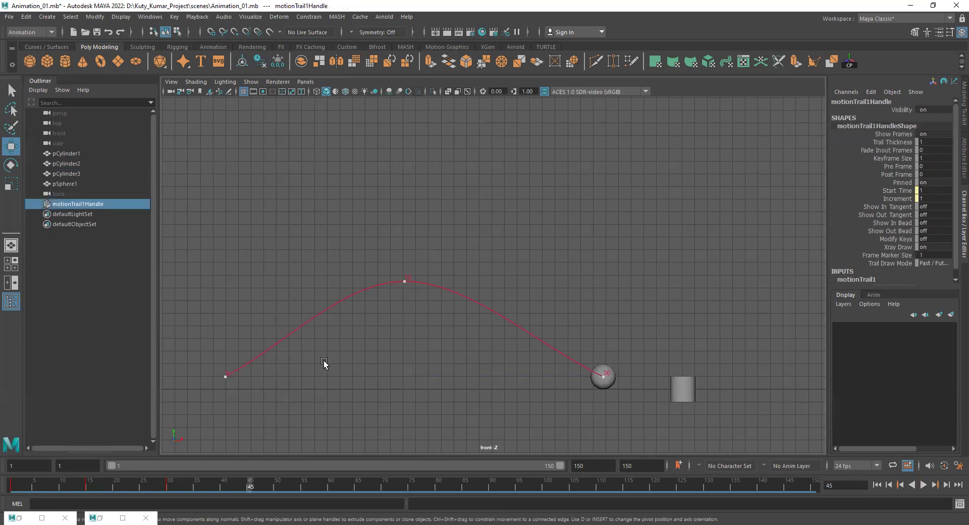
key(Delete)
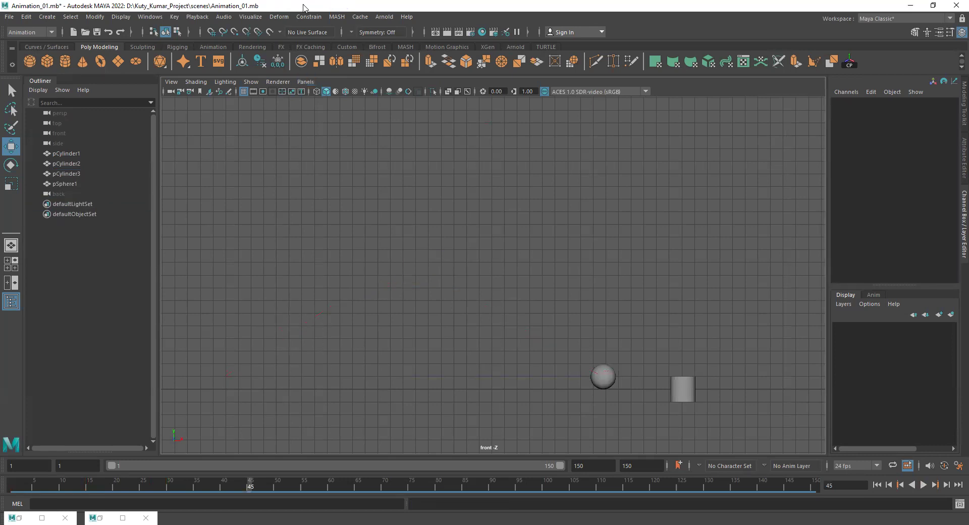
click(249, 18)
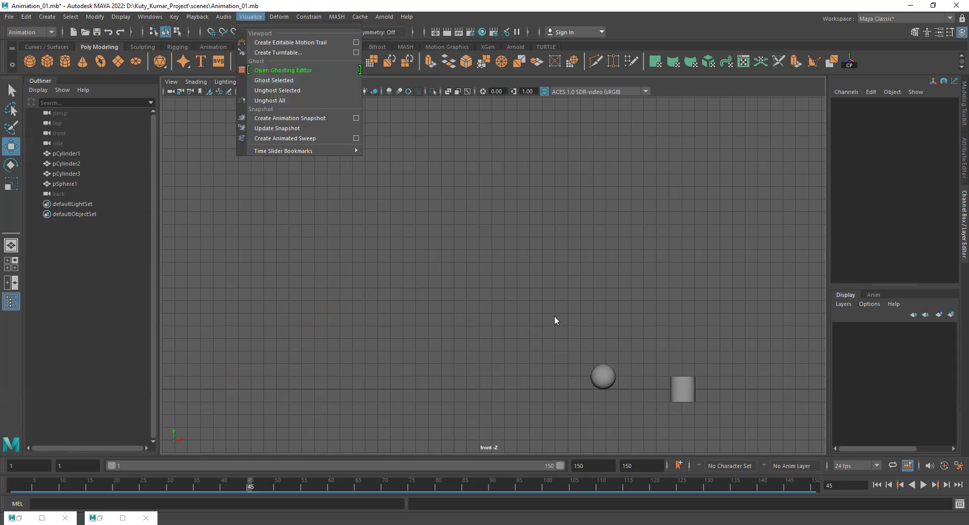
click(604, 379)
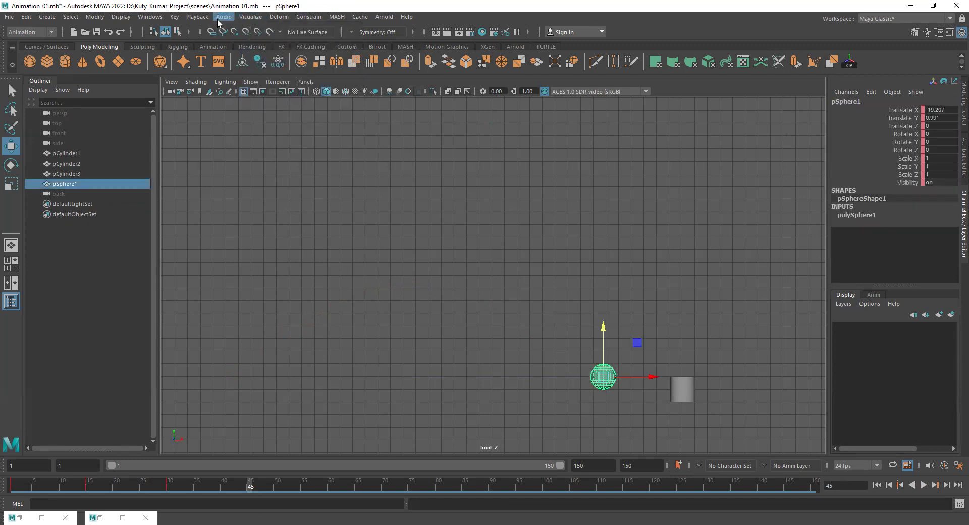
click(259, 17)
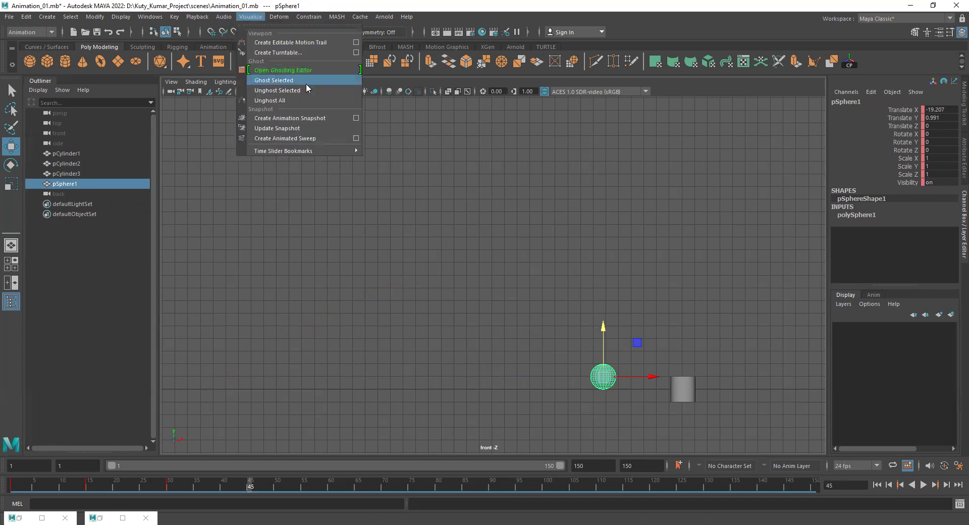
click(303, 81)
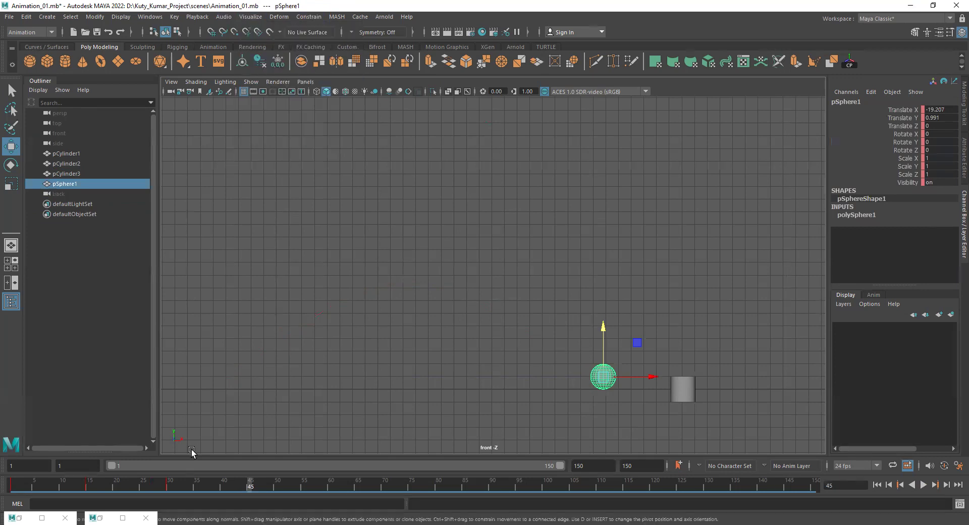
Scrub through the animation from frame 1 past frame 15 to examine the sphere's ghosts along its arc
drag(241, 482, 13, 487)
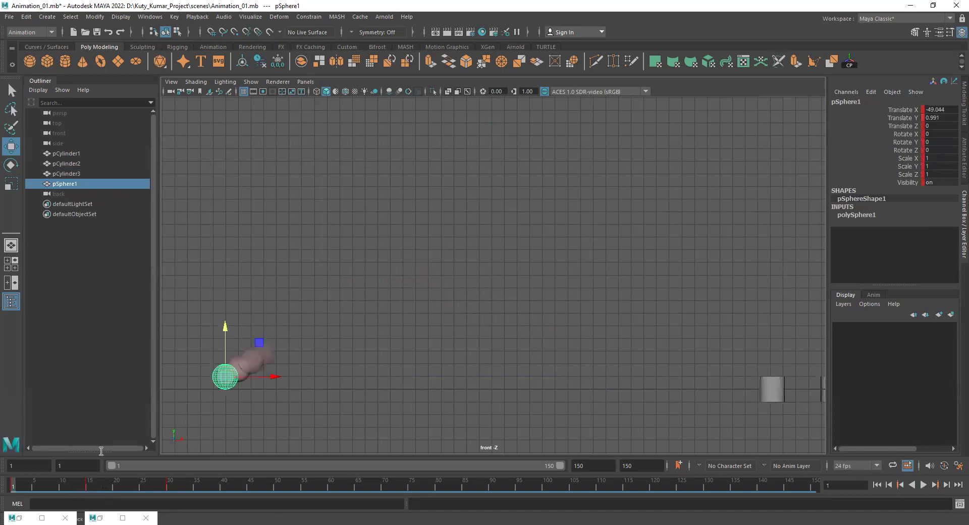
alt+middle_drag(404, 314, 445, 353)
scroll(240, 311, up, 4)
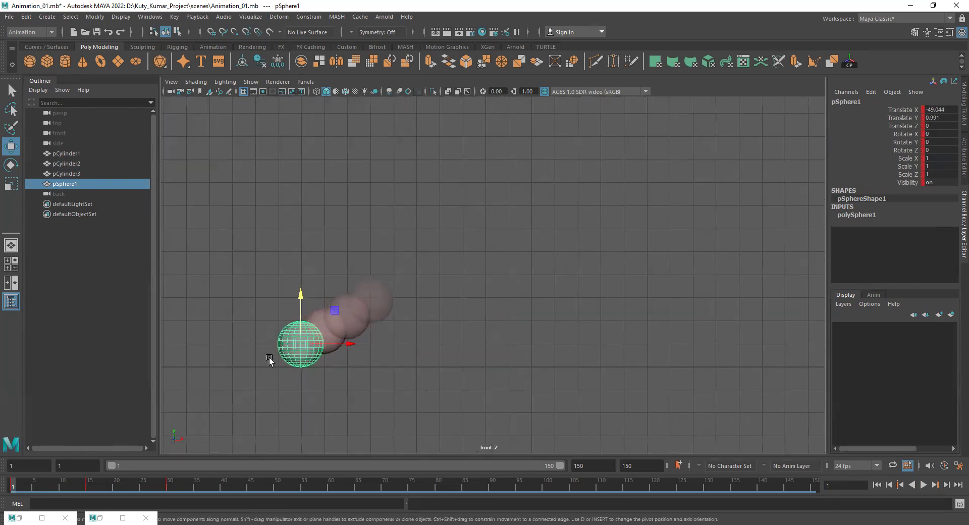
alt+middle_drag(519, 324, 336, 401)
key([)
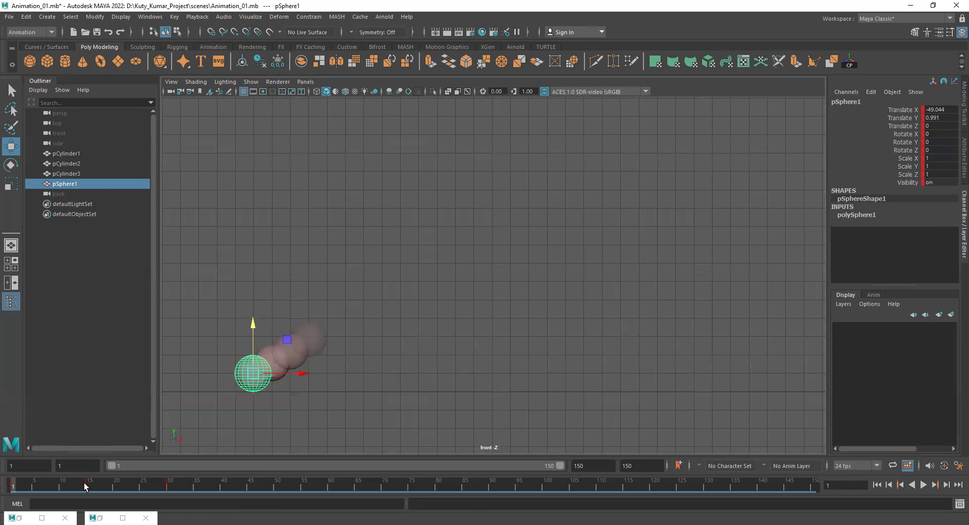
click(86, 484)
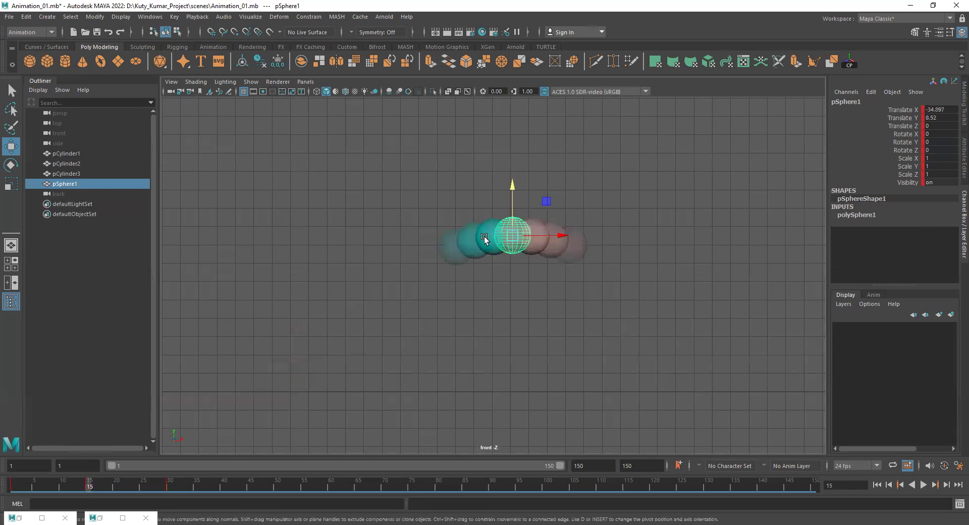
drag(96, 483, 159, 486)
right_click(160, 485)
click(171, 485)
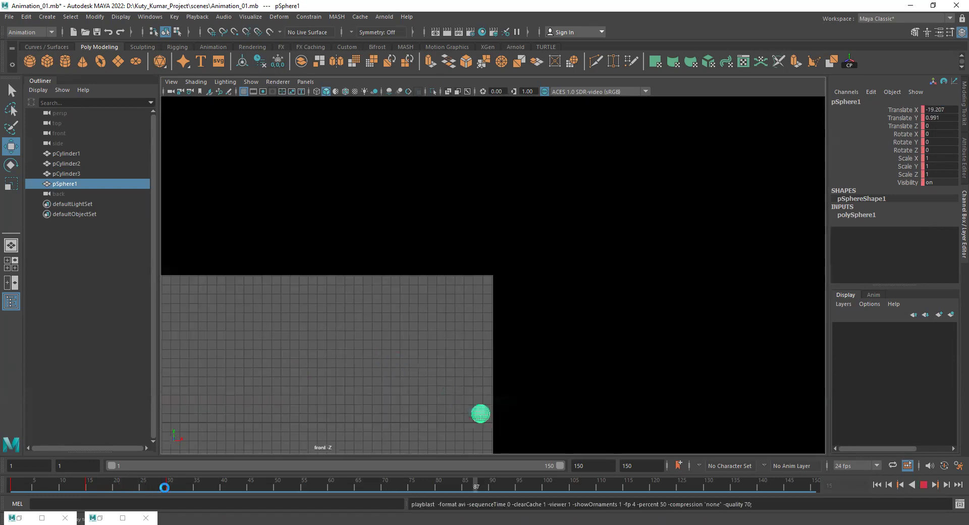
key(Escape)
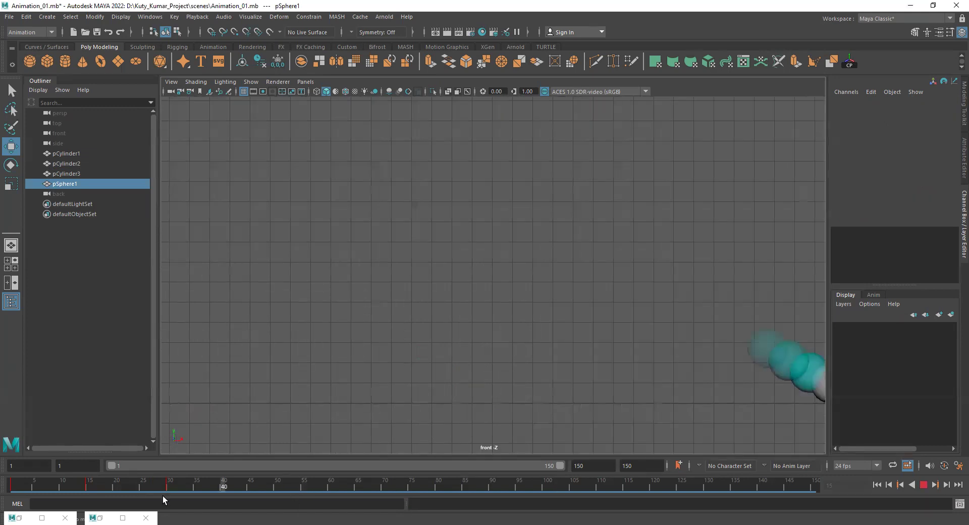
Return to frame 1 and turn on ghosting for the three cylinders in the top view
click(13, 478)
click(548, 335)
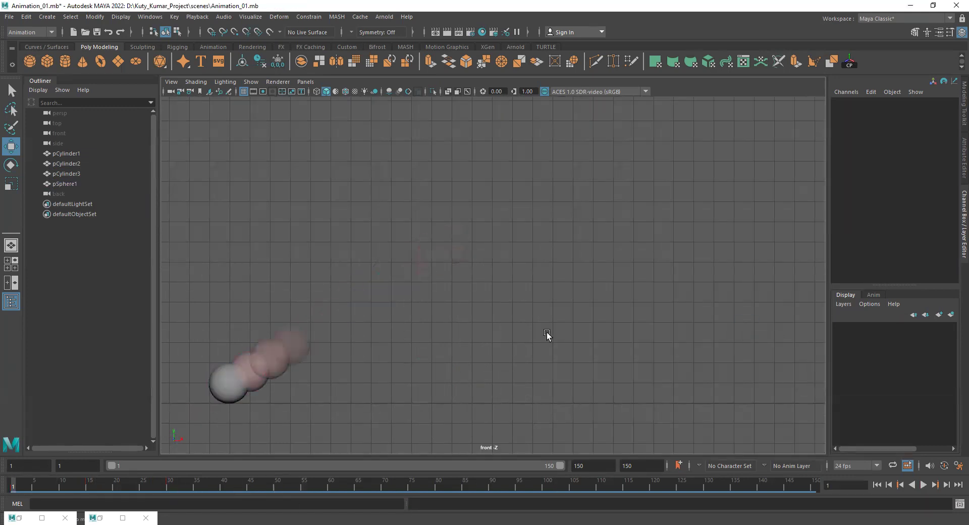
scroll(679, 253, down, 3)
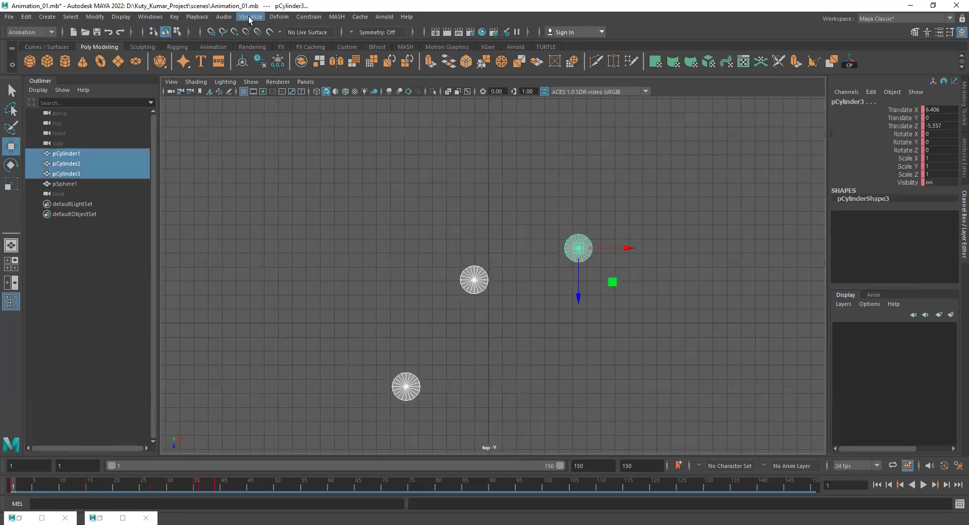
click(251, 16)
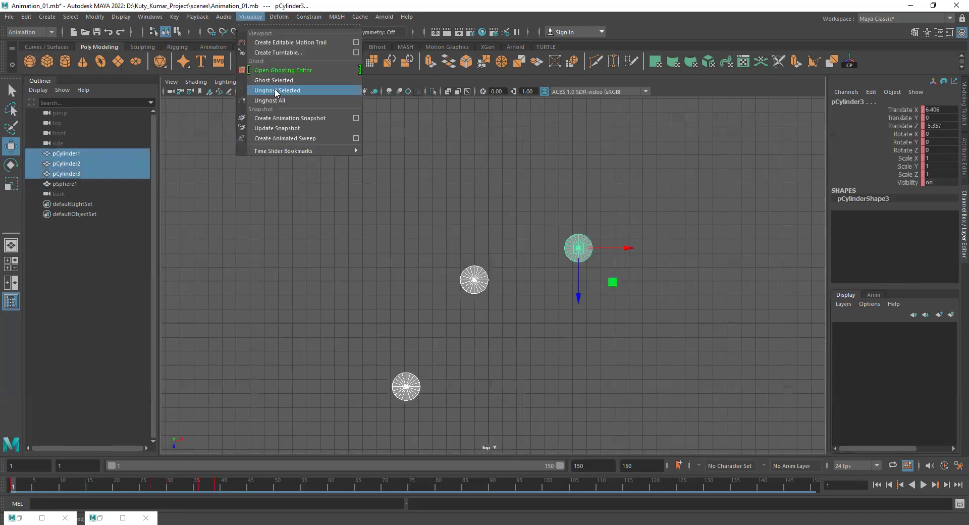
click(294, 81)
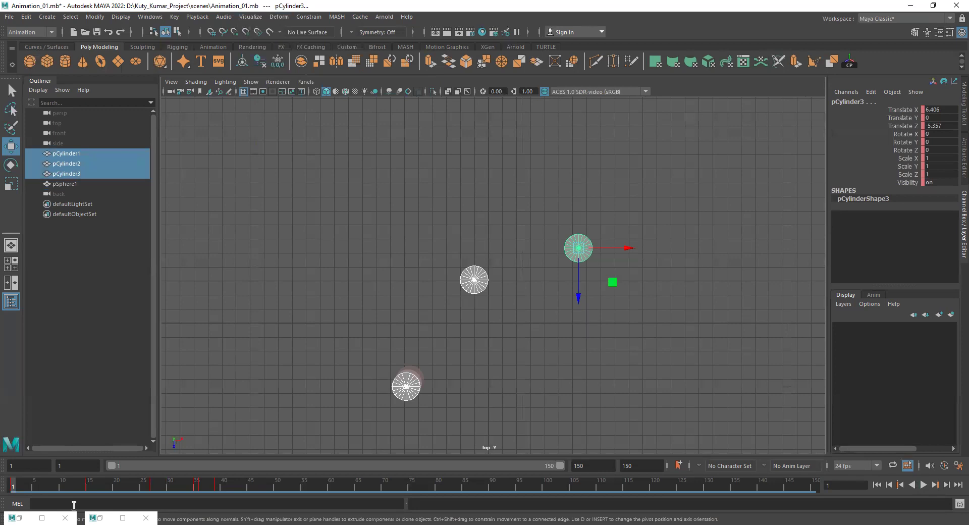
Deselect the cylinders and scrub to frame 30 to examine their ghosts up close
scroll(462, 331, up, 1)
alt+middle_drag(462, 329, 478, 278)
click(519, 354)
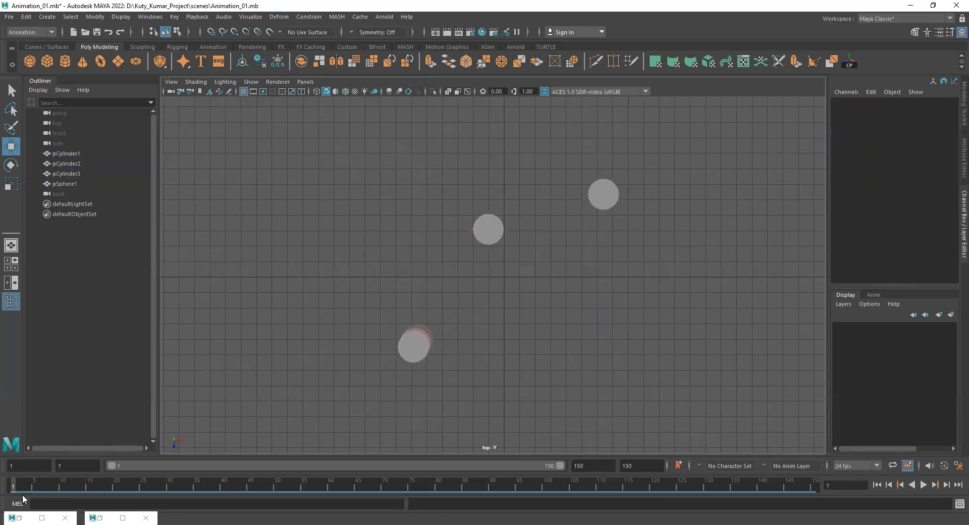
drag(14, 483, 170, 455)
scroll(418, 351, up, 3)
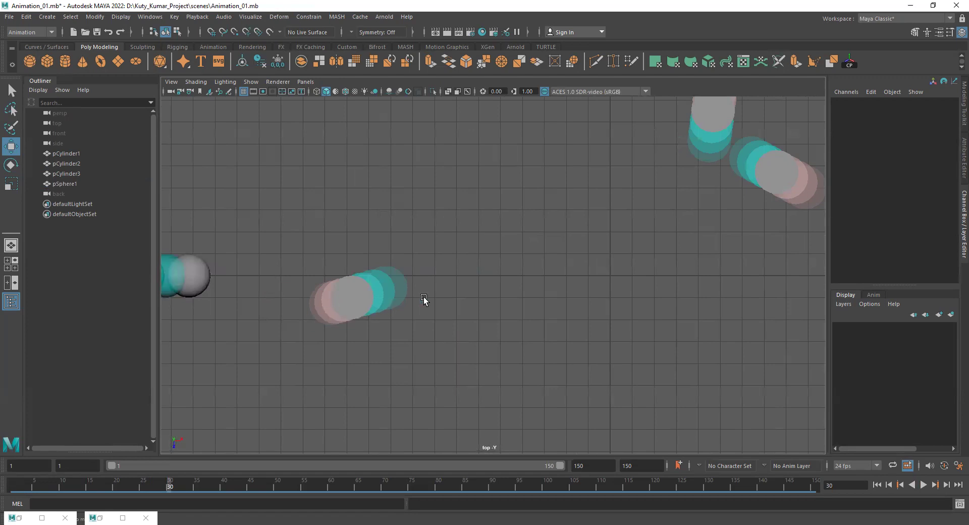
scroll(519, 363, down, 3)
Play the ghosted animation from frame 1 twice to examine the cylinders' collisions
click(877, 485)
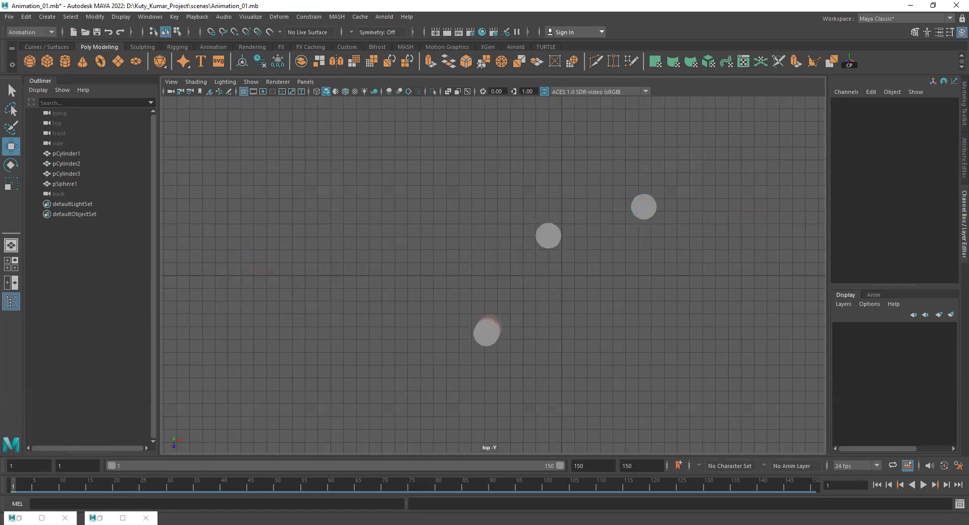
click(924, 484)
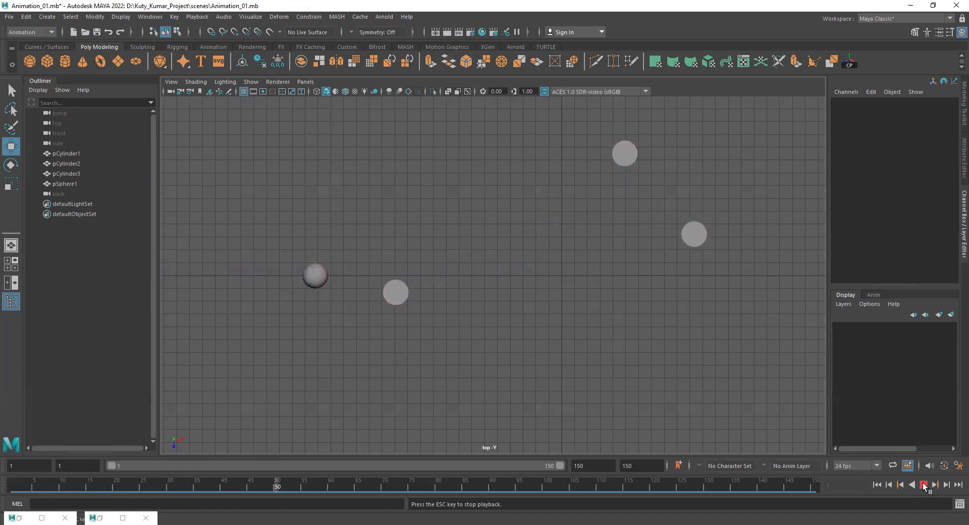
click(924, 484)
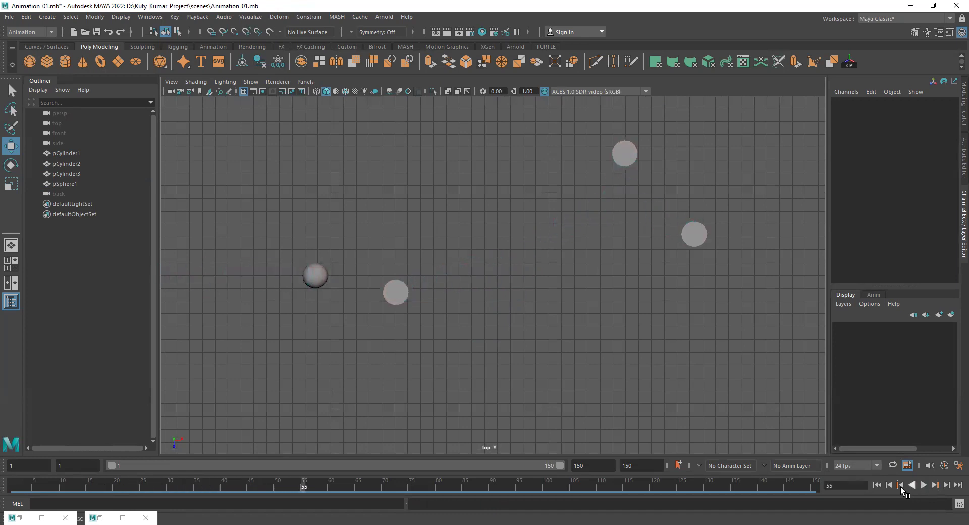
click(877, 484)
click(924, 485)
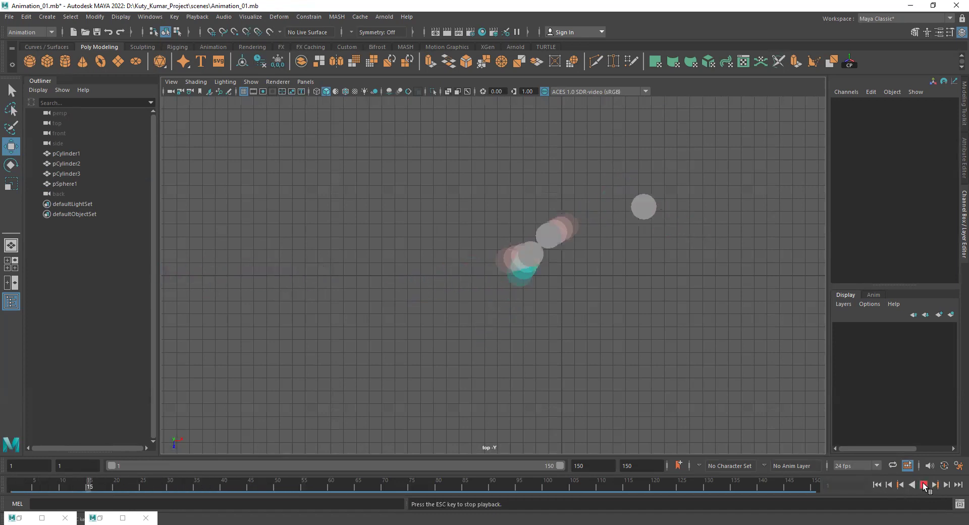
click(924, 485)
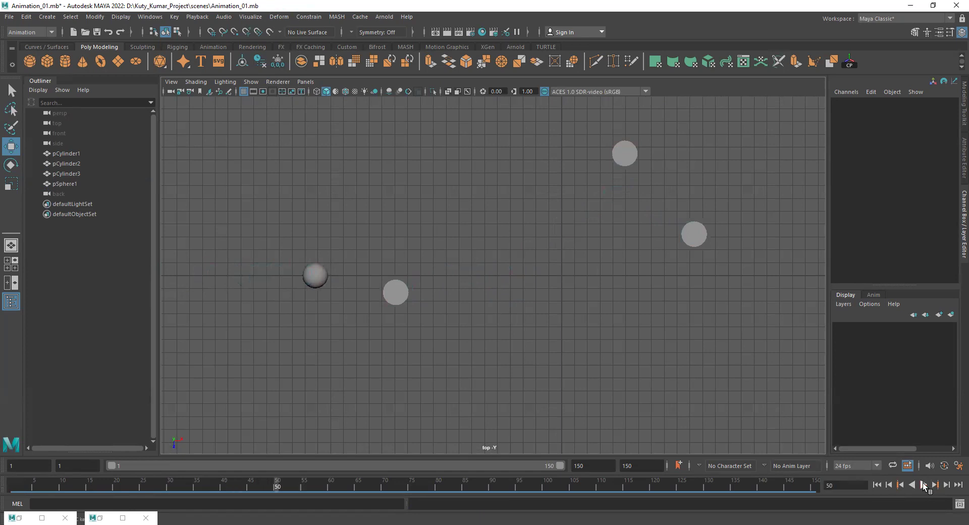
click(924, 485)
Scrub to frames 15, 31 and 36 to examine the cylinders' ghost spacing before and after each collision
drag(273, 489, 88, 490)
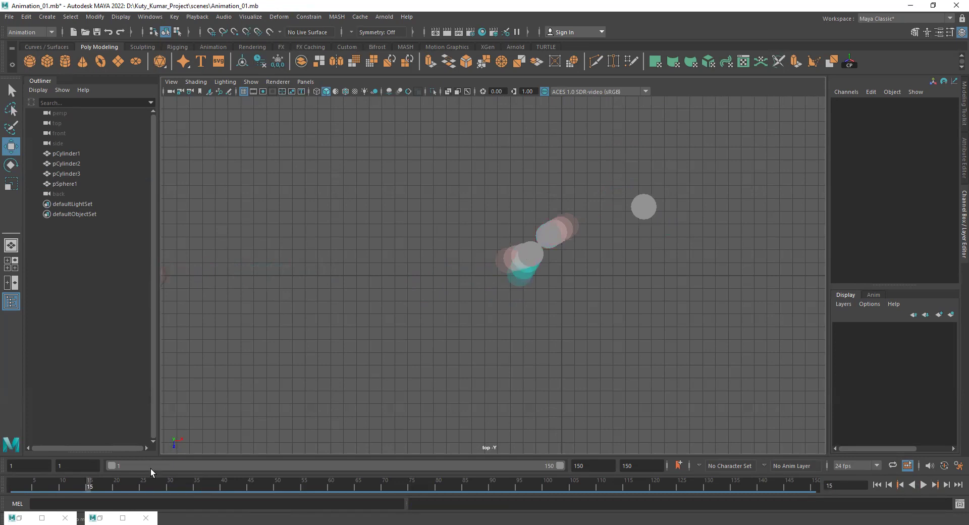
key(alt+v)
drag(126, 484, 176, 479)
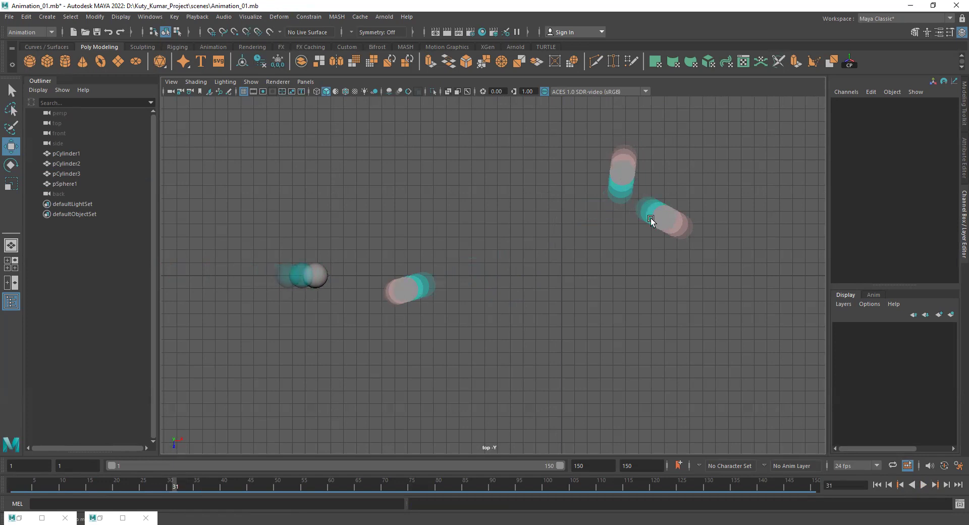
drag(173, 484, 202, 483)
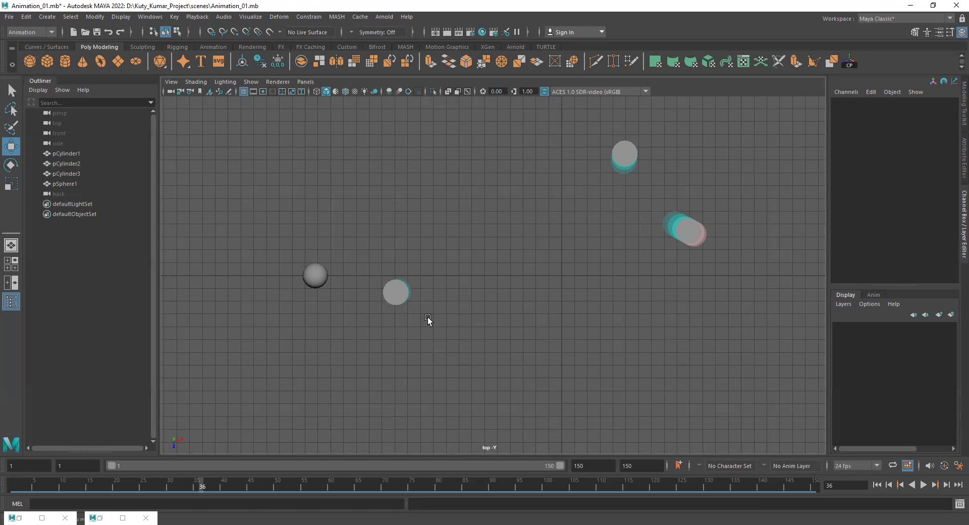
Select the three cylinders in the top view
drag(370, 134, 747, 409)
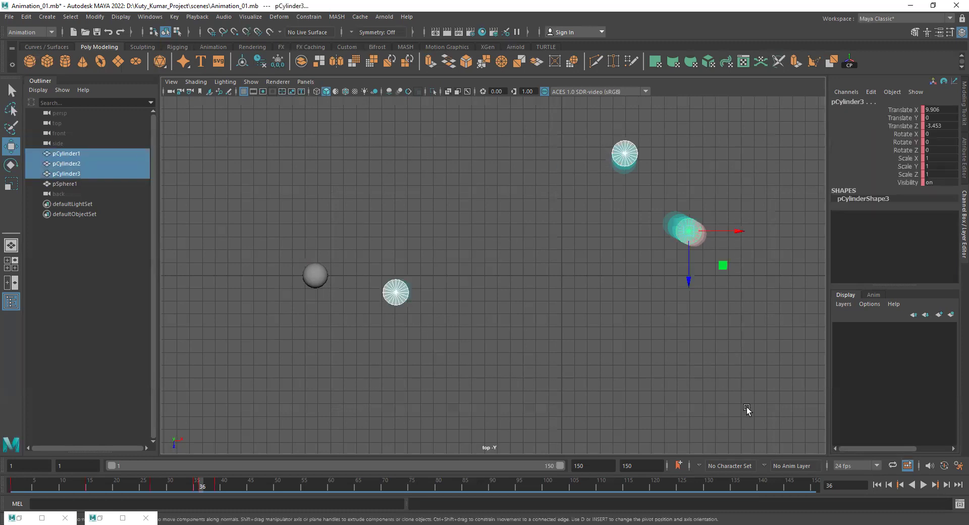